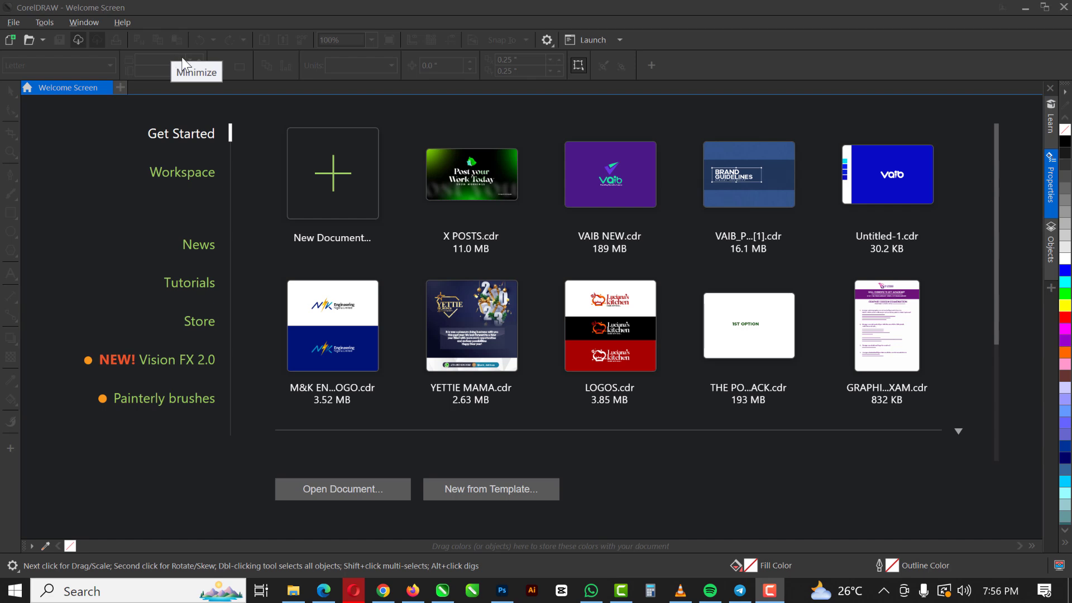
Create a new 5 × 5 inch RGB document at 300 dpi named CHURCH FLYER
{"action": "left_click", "coordinate": [13, 22]}
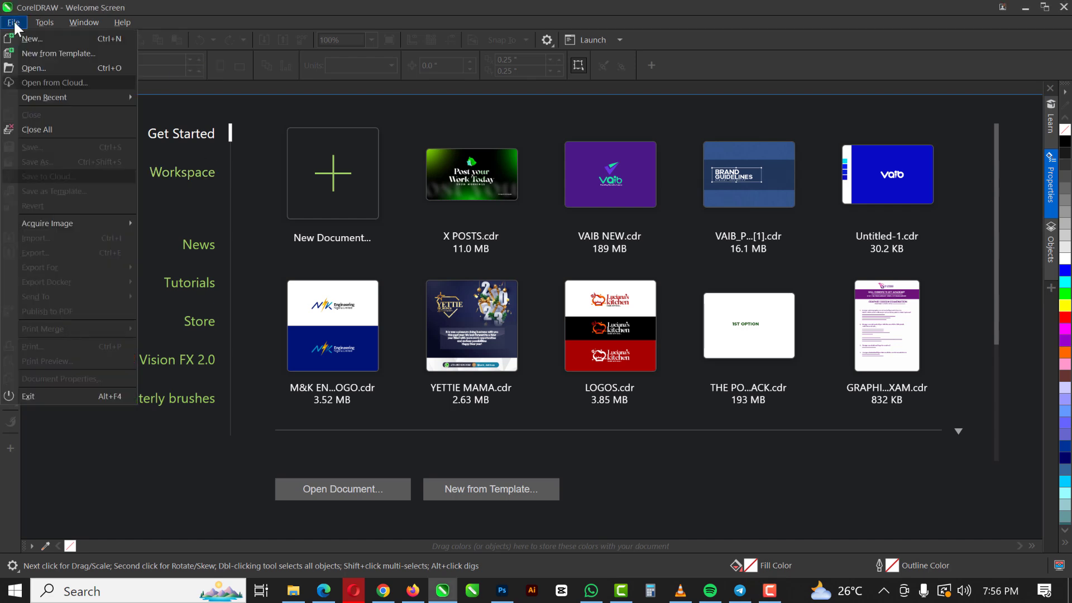
{"action": "left_click", "coordinate": [31, 37]}
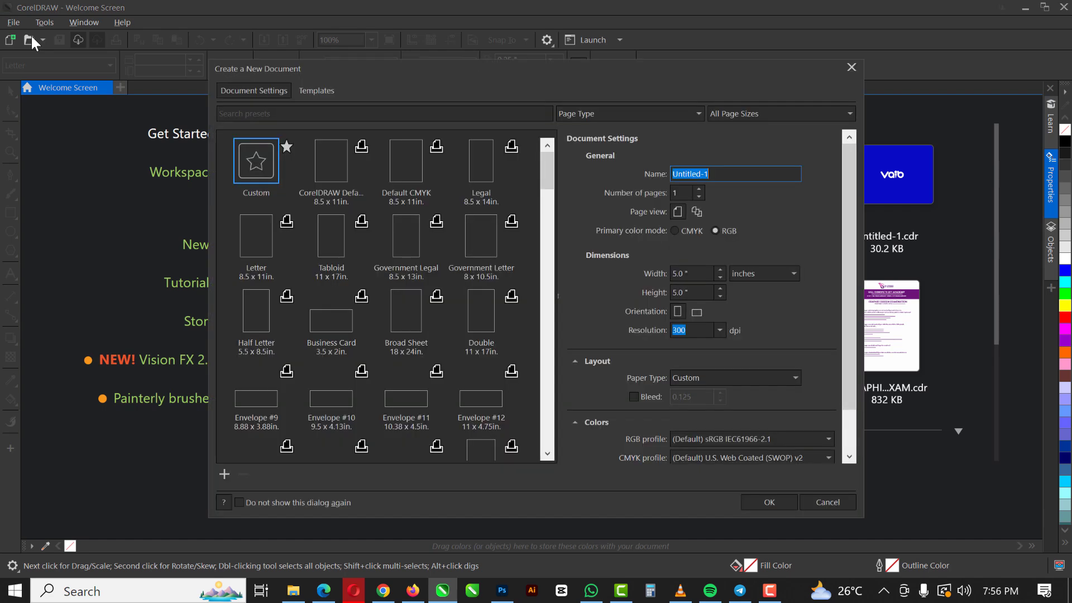
{"action": "left_click", "coordinate": [686, 289]}
{"action": "type", "text": "CH"}
{"action": "left_click", "coordinate": [685, 274]}
{"action": "left_click", "coordinate": [684, 293]}
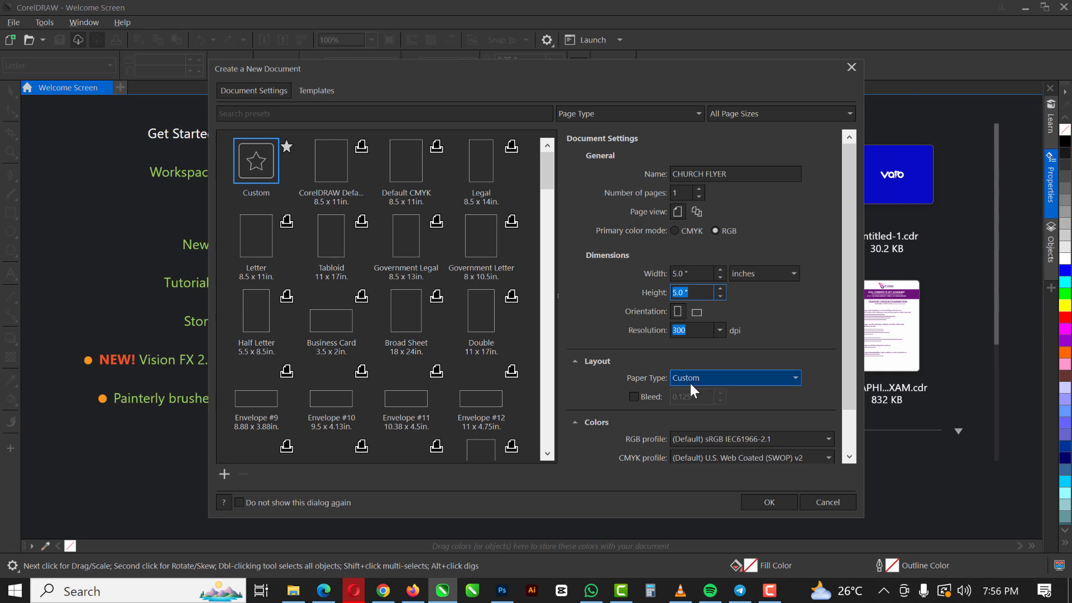
{"action": "scroll", "coordinate": [686, 383], "scroll_direction": "down", "scroll_amount": 2}
{"action": "scroll", "coordinate": [687, 240], "scroll_direction": "up", "scroll_amount": 2}
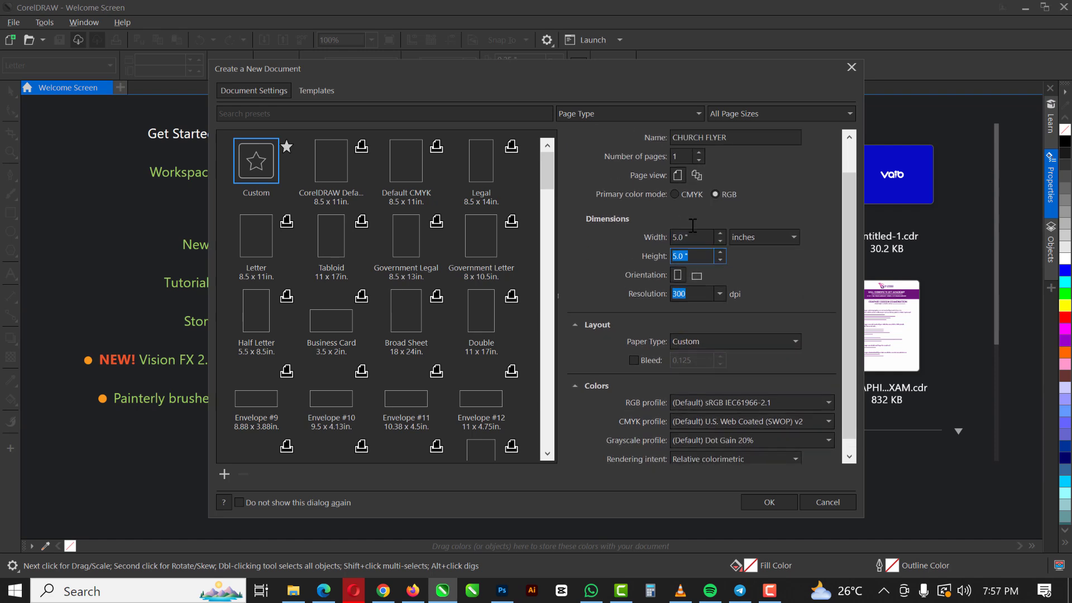
{"action": "left_click", "coordinate": [765, 501]}
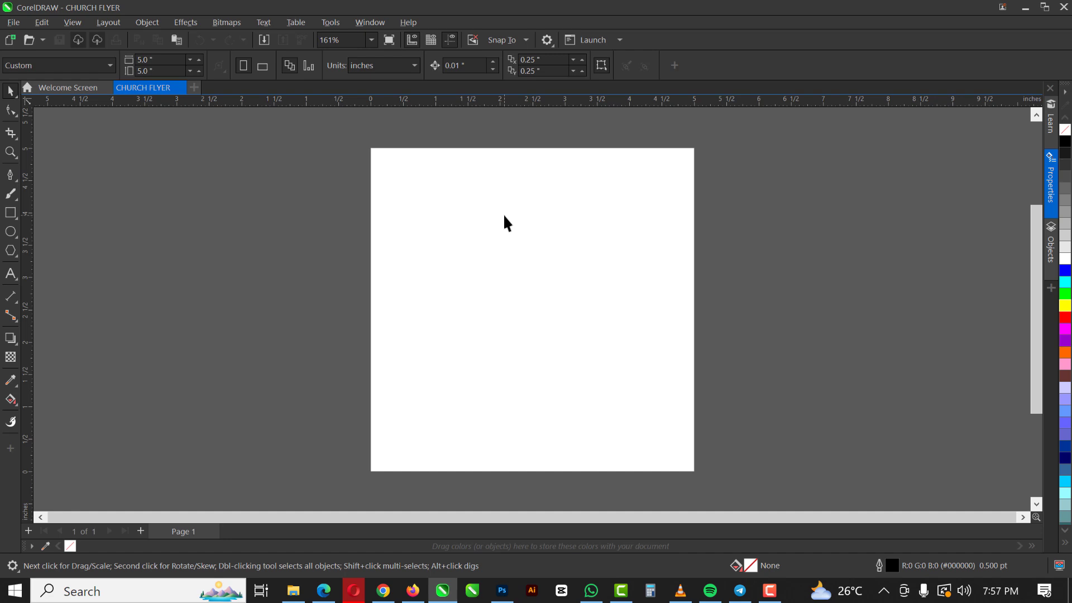
Add a 5 × 5 inch rectangle that frames the whole page
{"action": "double_click", "coordinate": [10, 213]}
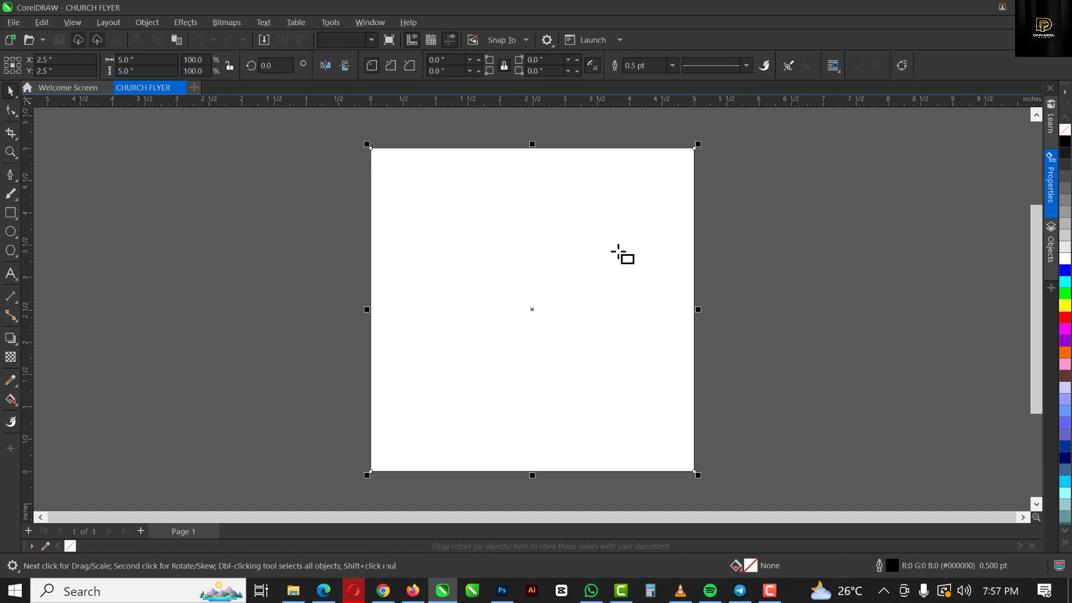
{"action": "key", "text": "shift+F2"}
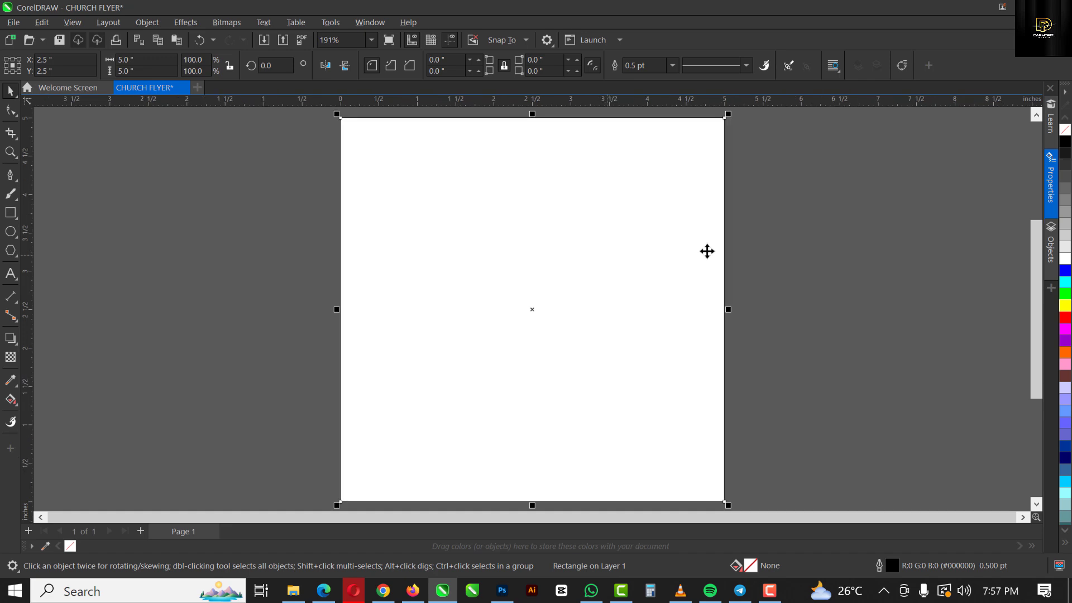
{"action": "key", "text": "F6"}
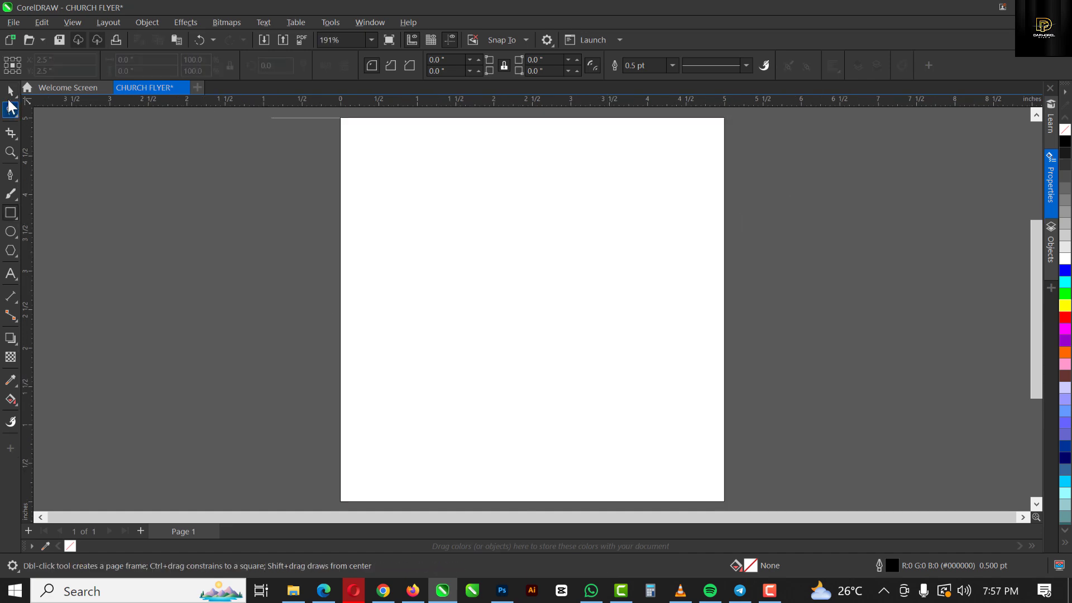
{"action": "key", "text": "space"}
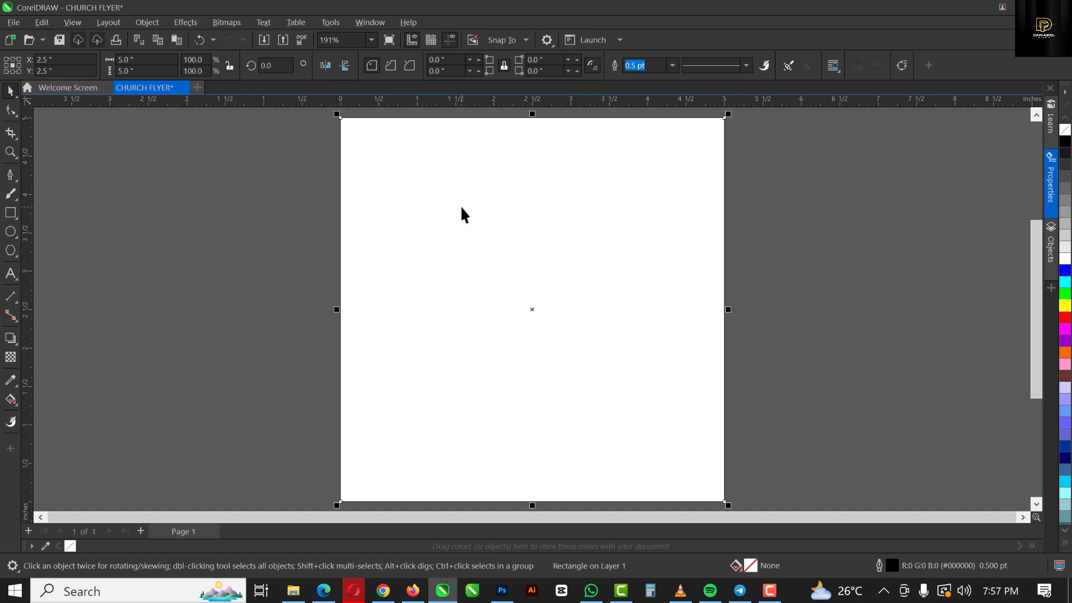
Add the artistic text "CHURCH" in the upper middle of the page
{"action": "left_click", "coordinate": [10, 275]}
{"action": "left_click", "coordinate": [472, 231]}
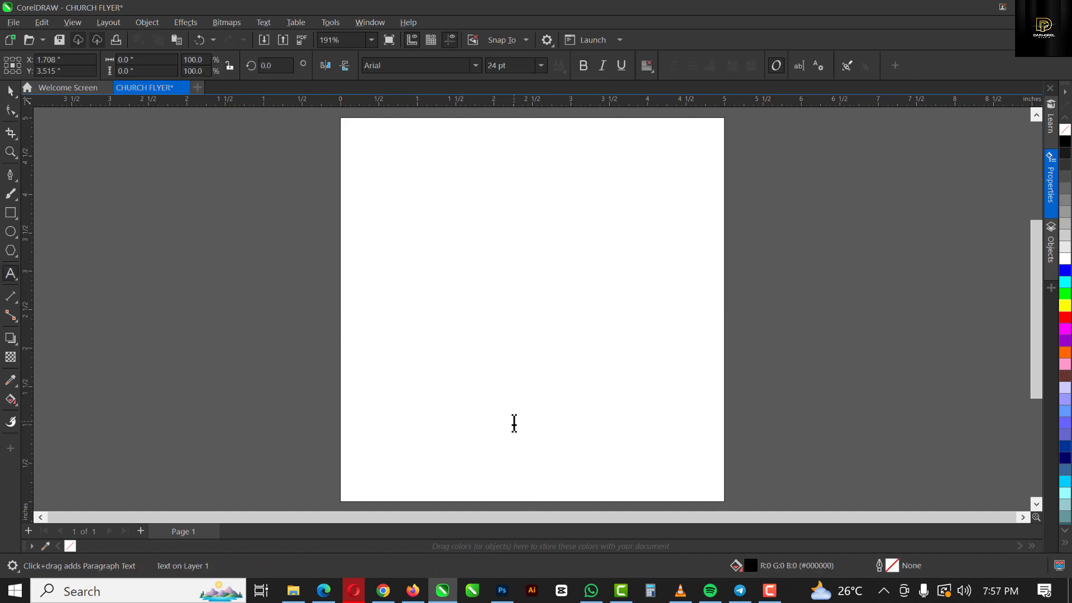
{"action": "type", "text": "CHURCH"}
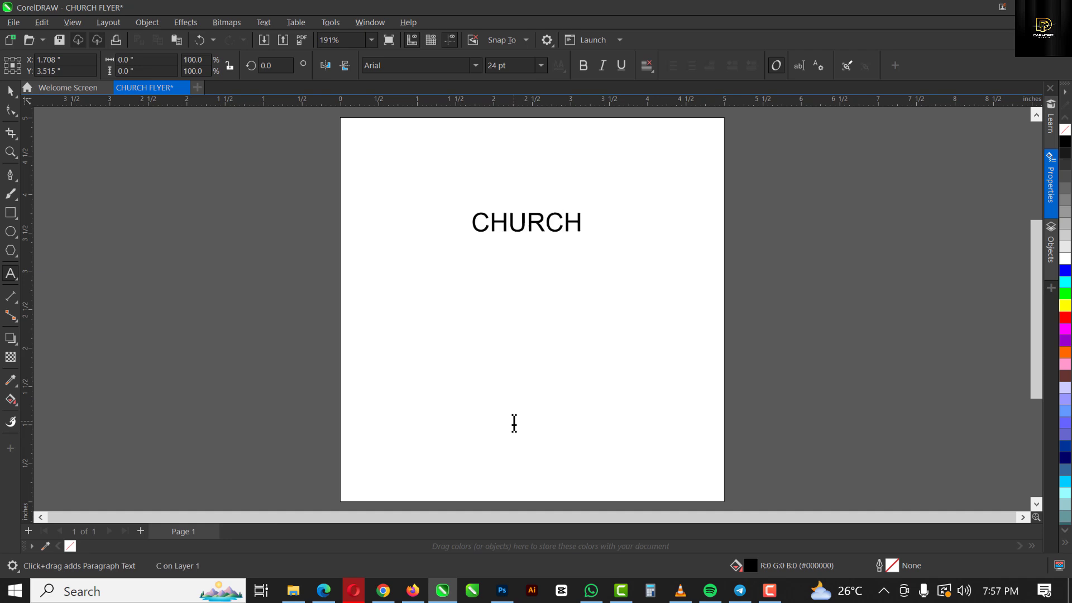
{"action": "key", "text": "ctrl+space"}
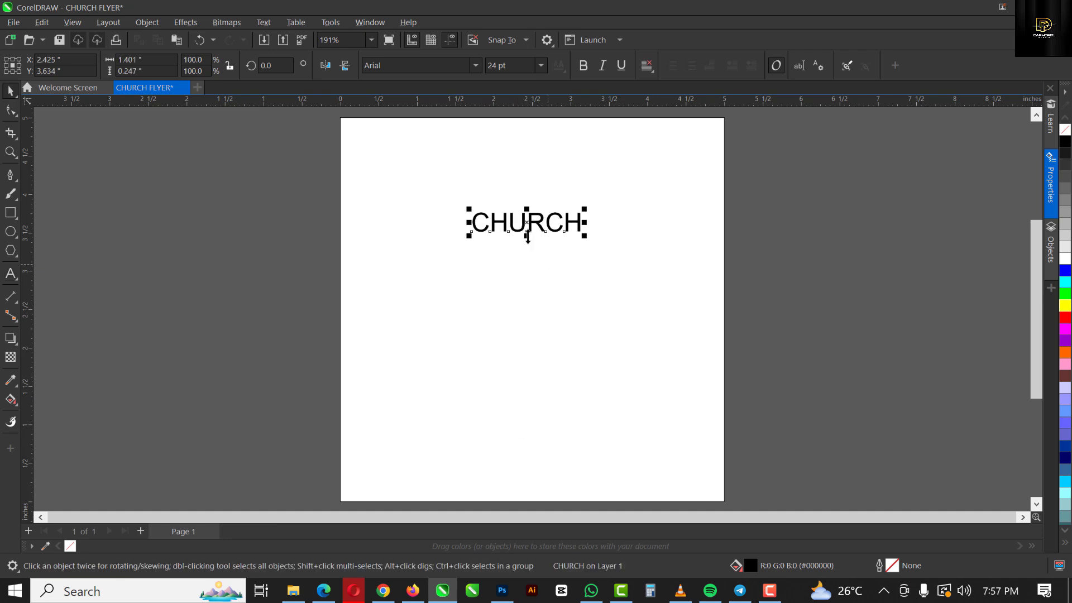
Duplicate the CHURCH text directly below itself and change the copy to read "SERVICE"
{"action": "mouse_move", "coordinate": [534, 224]}
{"action": "left_mouse_down"}
{"action": "mouse_move", "coordinate": [539, 266]}
{"action": "mouse_move", "coordinate": [535, 240]}
{"action": "left_mouse_up"}
{"action": "double_click", "coordinate": [534, 241]}
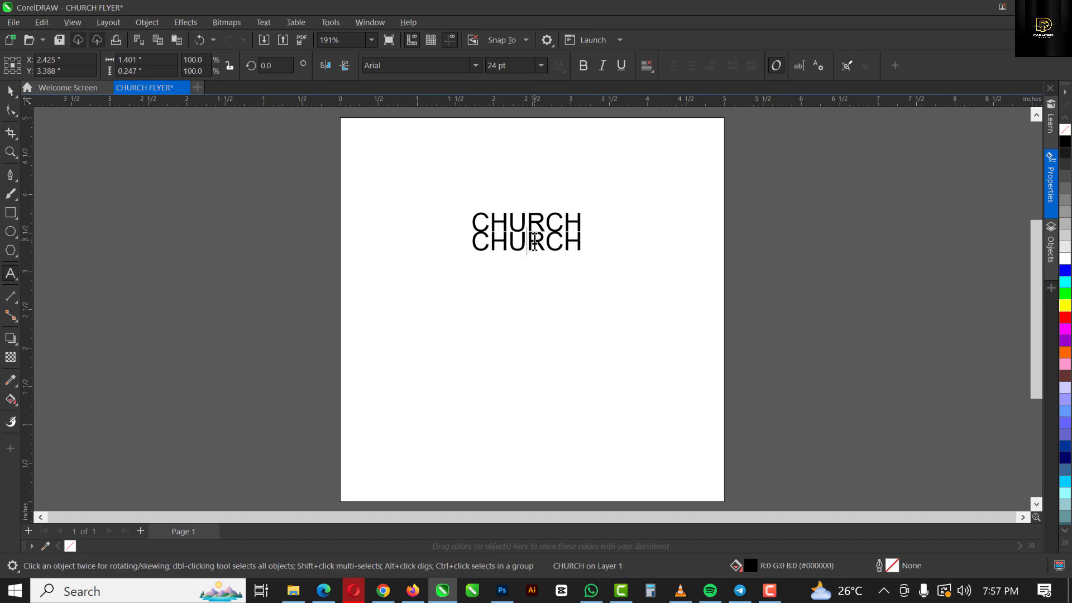
{"action": "double_click", "coordinate": [535, 241]}
{"action": "type", "text": "S"}
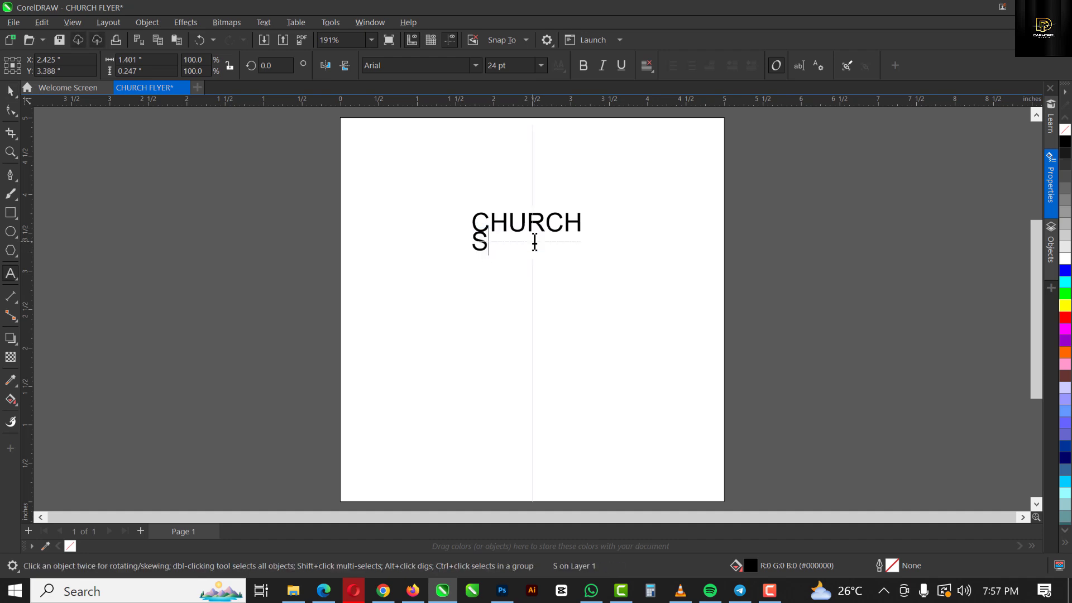
{"action": "type", "text": "ERVICE"}
{"action": "key", "text": "ctrl+space"}
Set both the CHURCH and SERVICE text lines in the bold italic Morganite font
{"action": "scroll", "coordinate": [537, 246], "scroll_direction": "up", "scroll_amount": 5}
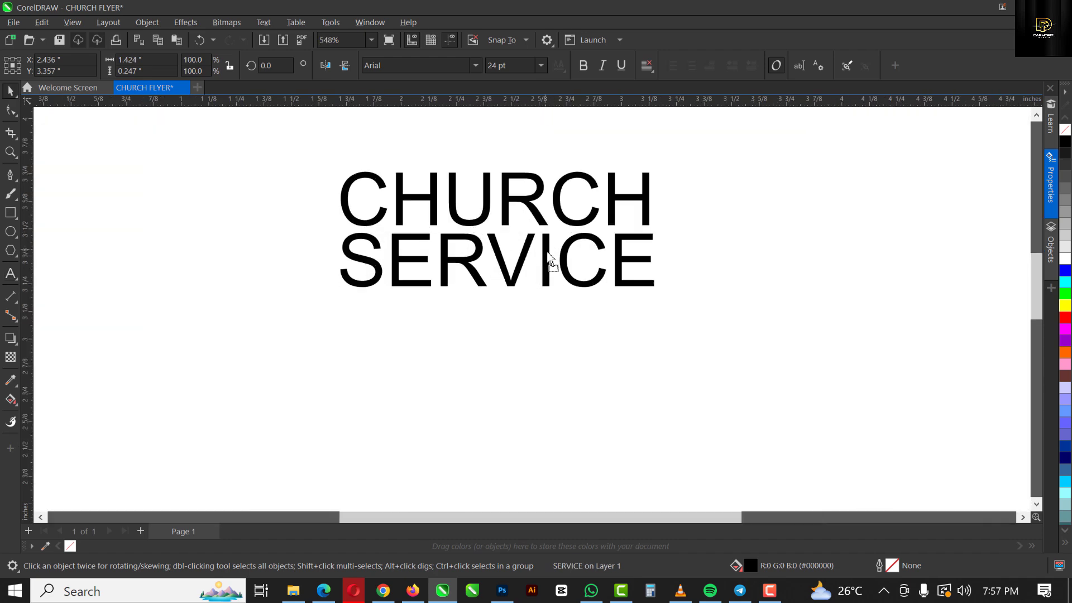
{"action": "left_click", "coordinate": [538, 214], "text": "shift"}
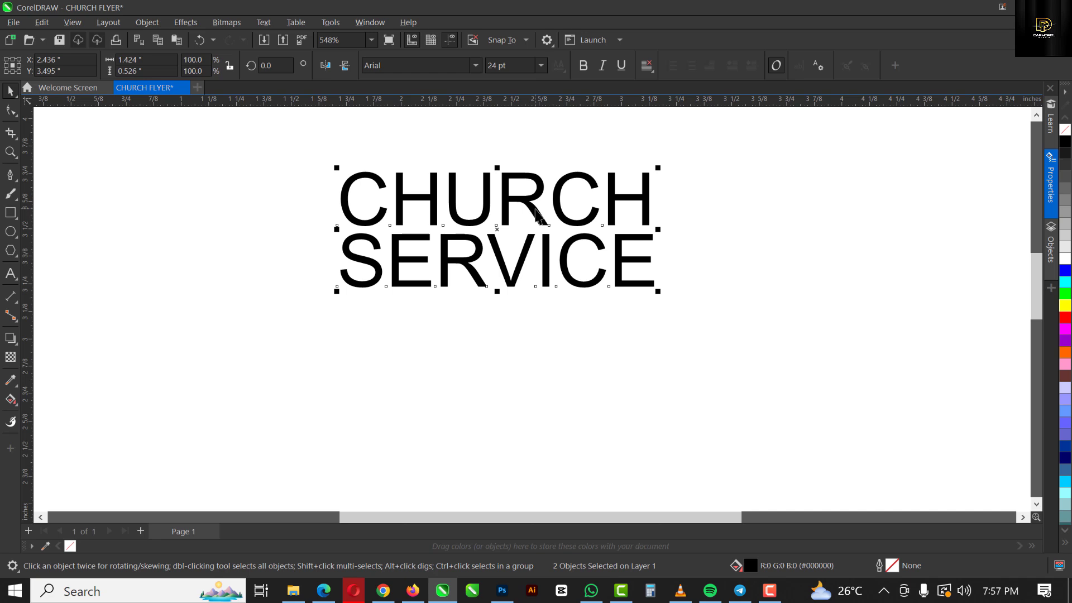
{"action": "left_click", "coordinate": [477, 65]}
{"action": "left_click", "coordinate": [434, 171]}
Enlarge both text lines to about 78 pt and nudge SERVICE up close beneath CHURCH
{"action": "scroll", "coordinate": [536, 216], "scroll_direction": "down", "scroll_amount": 5}
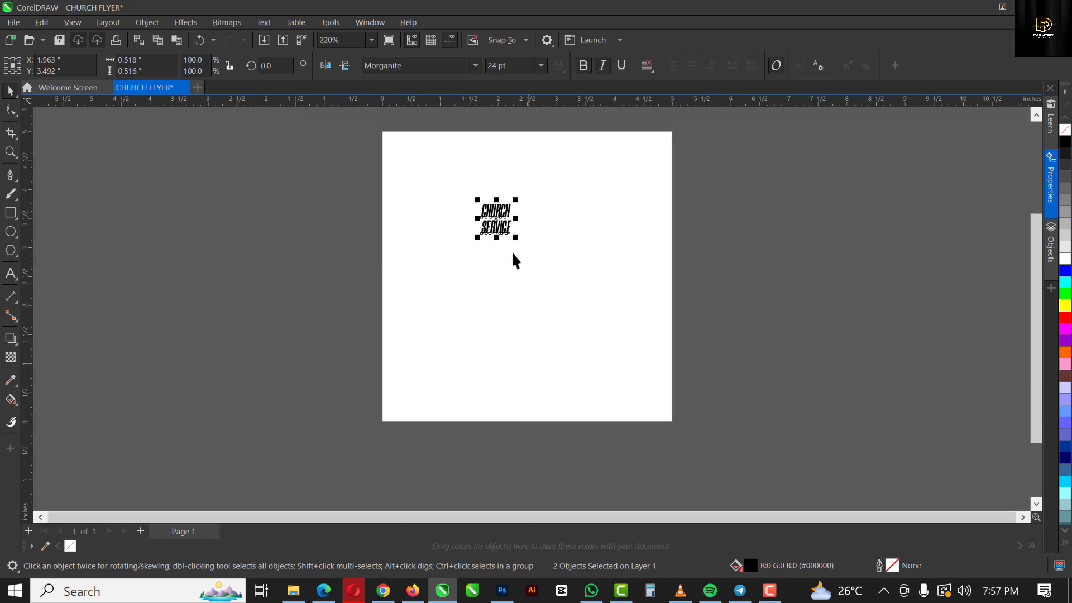
{"action": "left_click_drag", "start_coordinate": [515, 237], "coordinate": [581, 306]}
{"action": "scroll", "coordinate": [539, 282], "scroll_direction": "up", "scroll_amount": 2}
{"action": "left_click", "coordinate": [836, 179]}
{"action": "left_click", "coordinate": [578, 259]}
{"action": "left_click_drag", "start_coordinate": [578, 260], "coordinate": [575, 254]}
Enlarge the two title lines together to about 106 pt and move them to the upper middle of the page
{"action": "left_click", "coordinate": [550, 220], "text": "shift"}
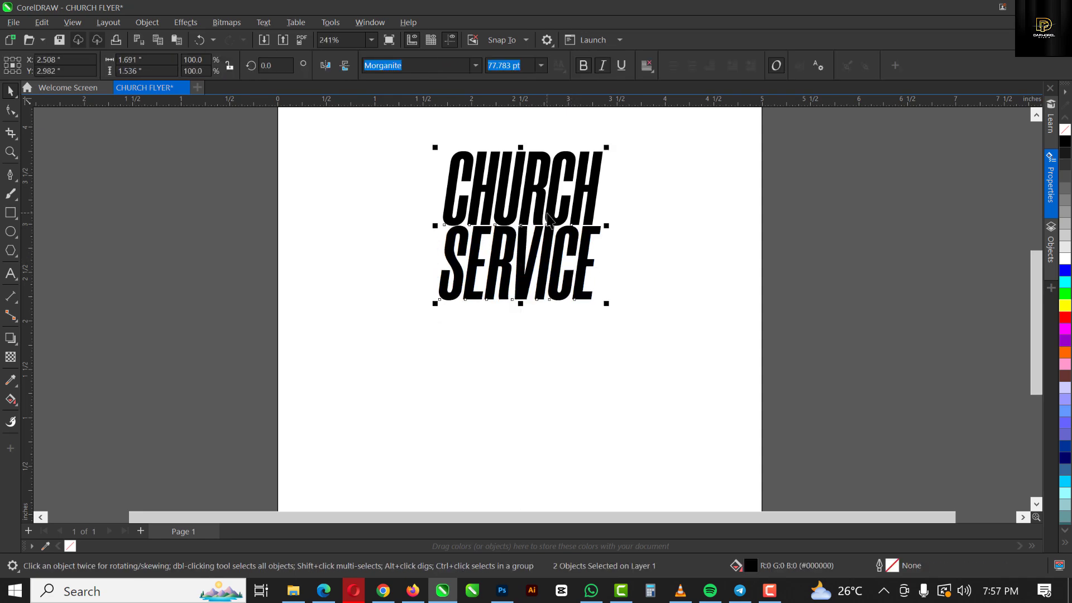
{"action": "scroll", "coordinate": [559, 240], "scroll_direction": "down", "scroll_amount": 1}
{"action": "left_click_drag", "start_coordinate": [597, 294], "coordinate": [638, 356]}
{"action": "scroll", "coordinate": [638, 355], "scroll_direction": "down", "scroll_amount": 3}
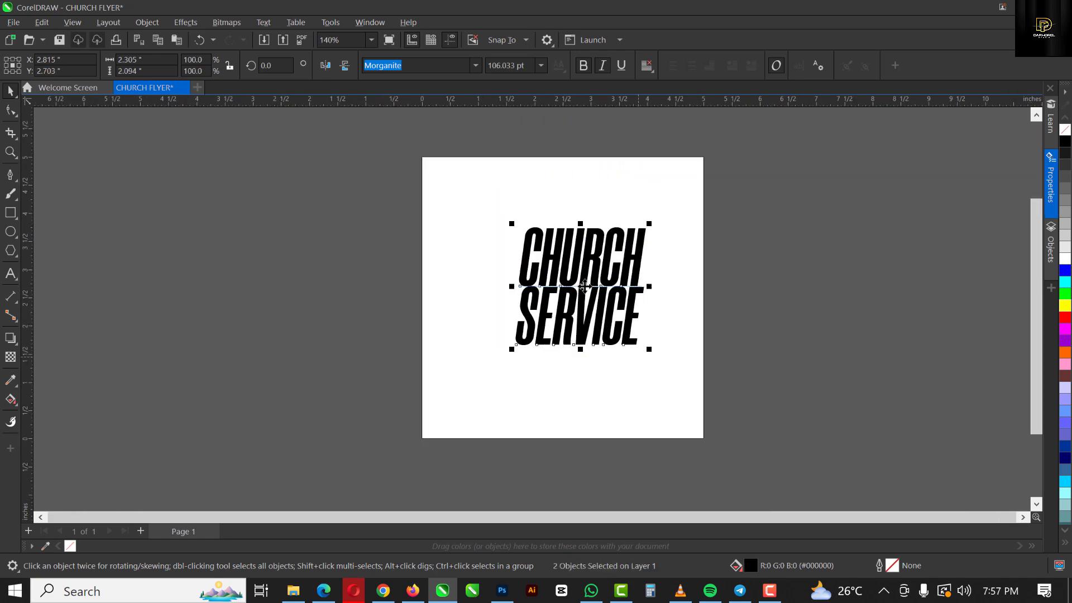
{"action": "mouse_move", "coordinate": [584, 281]}
{"action": "left_mouse_down"}
{"action": "mouse_move", "coordinate": [553, 258]}
{"action": "mouse_move", "coordinate": [568, 279]}
{"action": "left_mouse_up"}
{"action": "scroll", "coordinate": [561, 256], "scroll_direction": "up", "scroll_amount": 2}
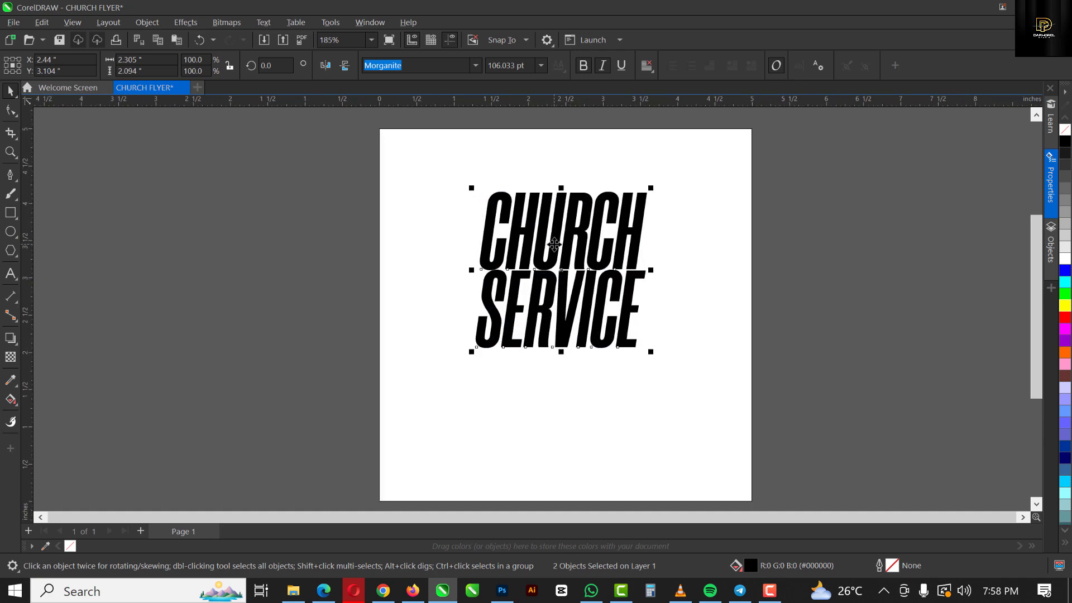
Skew the CHURCH and SERVICE lines vertically so that they slope slightly upward to the right
{"action": "left_click", "coordinate": [592, 260]}
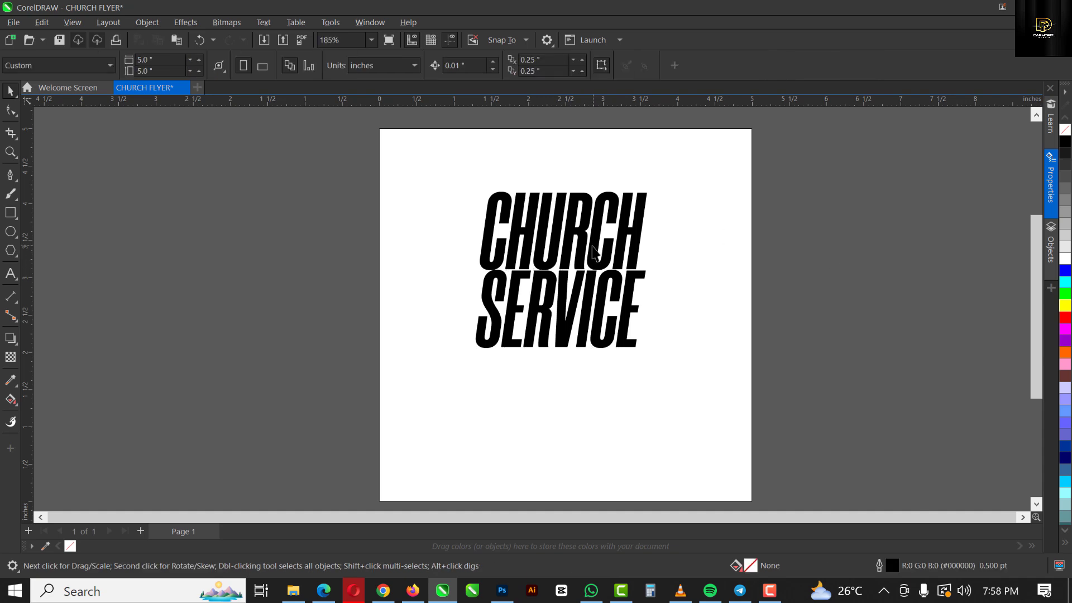
{"action": "left_click", "coordinate": [593, 301]}
{"action": "left_click", "coordinate": [582, 306]}
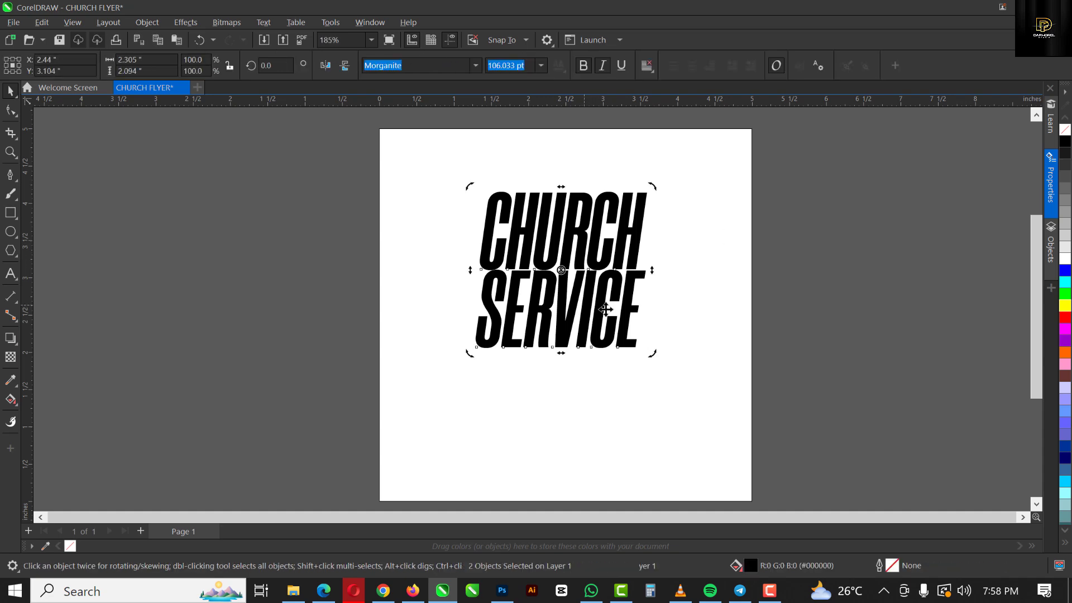
{"action": "left_click_drag", "start_coordinate": [650, 268], "coordinate": [649, 257]}
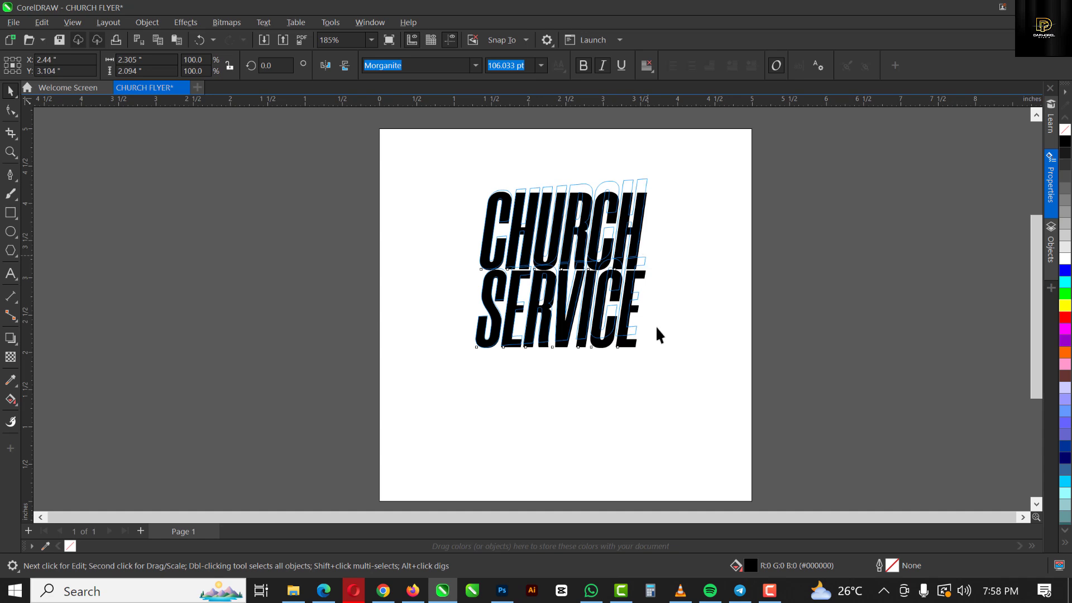
Scale the skewed title up to about 116 pt and center it horizontally on the page
{"action": "left_click", "coordinate": [620, 322]}
{"action": "left_click_drag", "start_coordinate": [651, 351], "coordinate": [668, 371]}
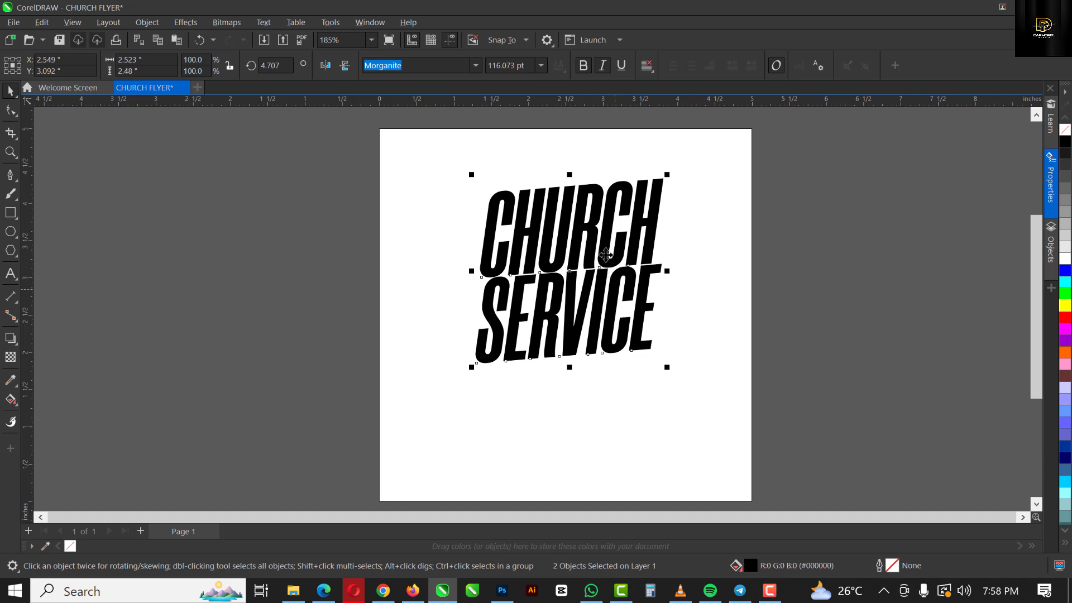
{"action": "left_click_drag", "start_coordinate": [606, 256], "coordinate": [598, 256]}
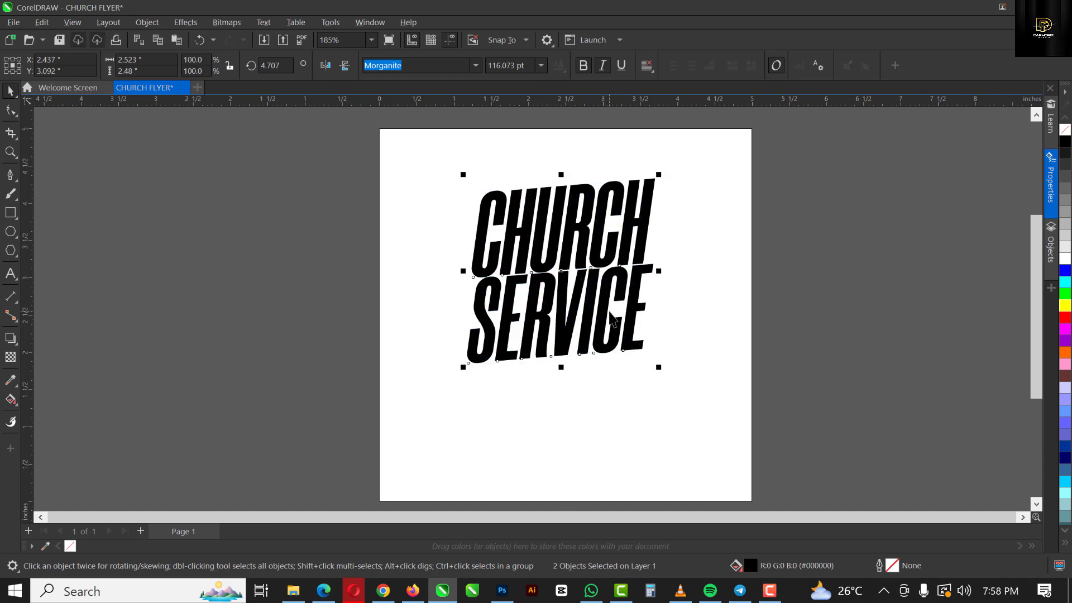
{"action": "left_click_drag", "start_coordinate": [581, 292], "coordinate": [584, 292]}
{"action": "left_click", "coordinate": [796, 283]}
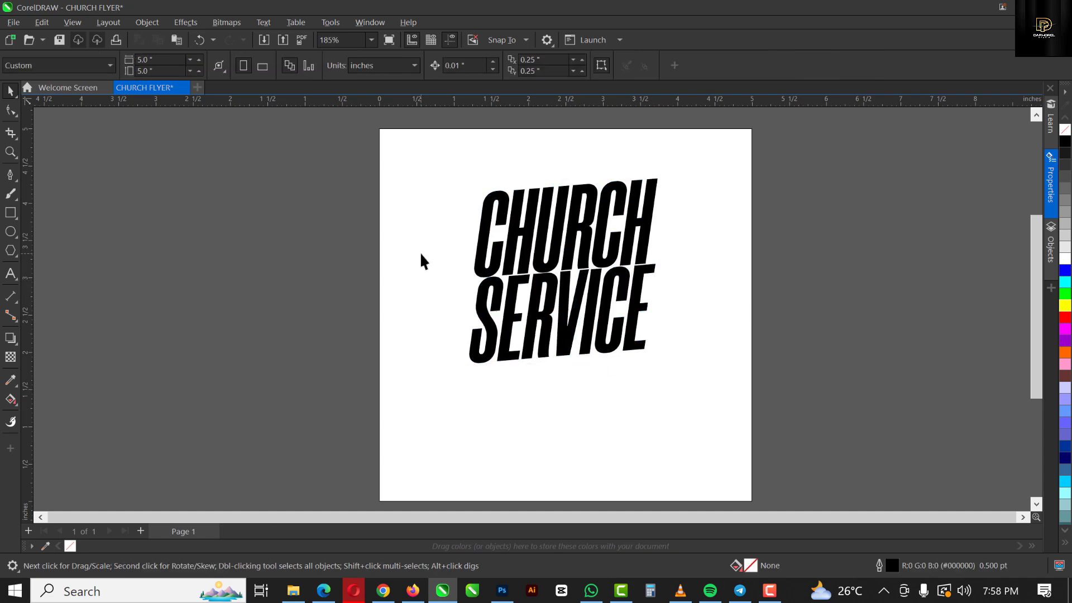
{"action": "left_click", "coordinate": [547, 230]}
{"action": "scroll", "coordinate": [547, 230], "scroll_direction": "up", "scroll_amount": 1}
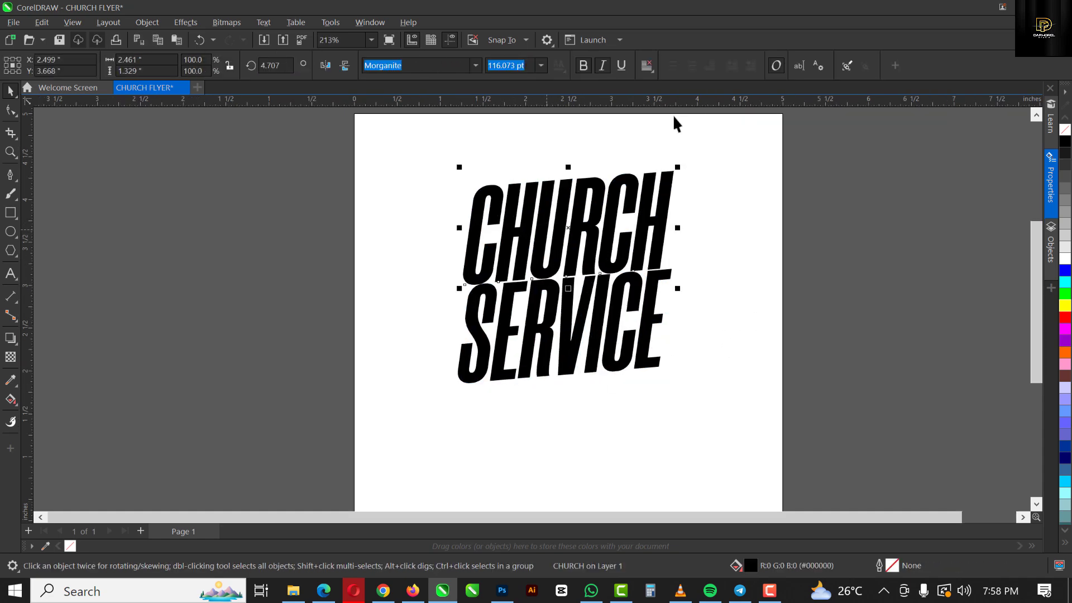
{"action": "scroll", "coordinate": [523, 214], "scroll_direction": "down", "scroll_amount": 1}
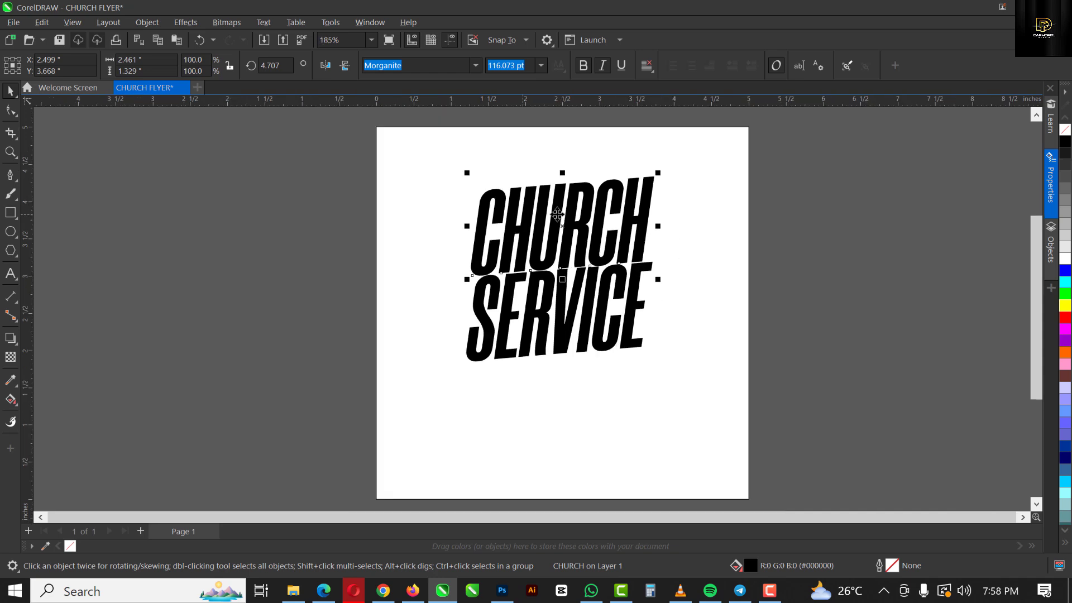
{"action": "scroll", "coordinate": [482, 226], "scroll_direction": "down", "scroll_amount": 2}
{"action": "left_click", "coordinate": [634, 253]}
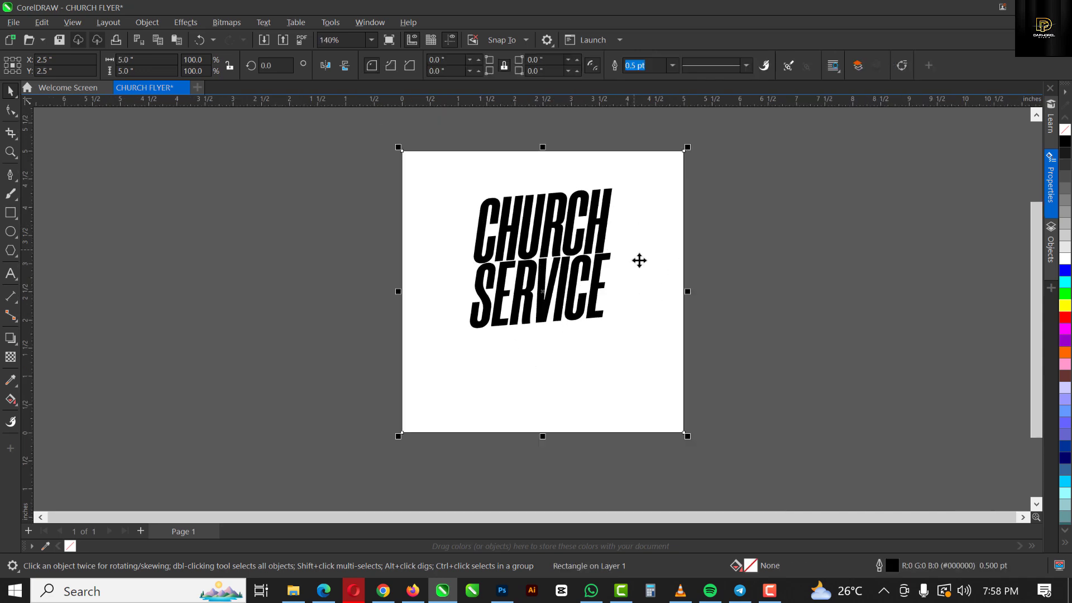
Bring the male singer picture from the CHURCH SERVICE folder in Downloads into the CorelDRAW flyer document
{"action": "left_click", "coordinate": [293, 591]}
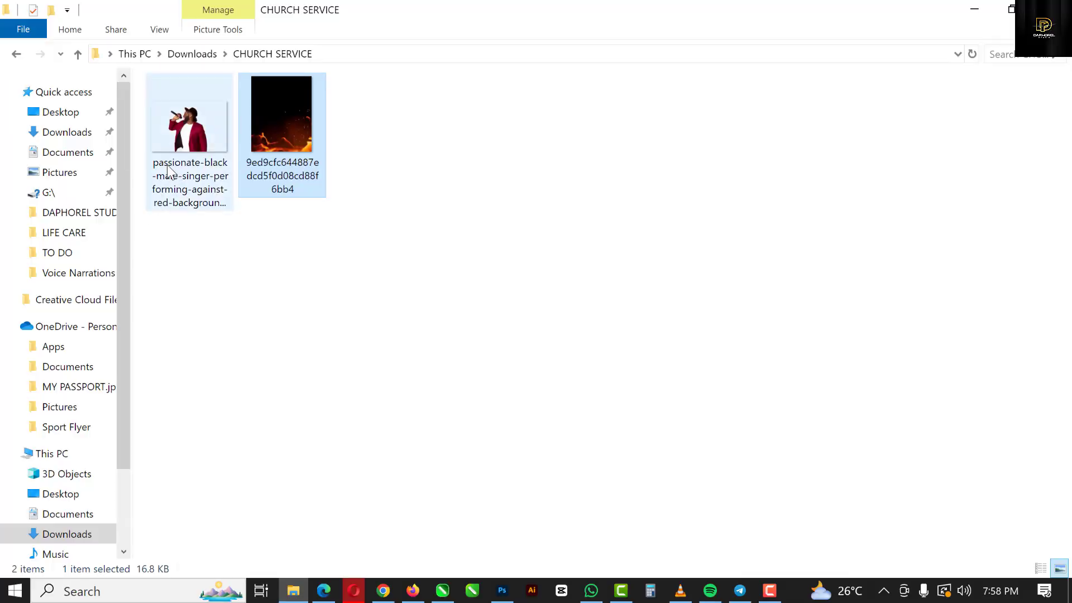
{"action": "left_click", "coordinate": [183, 121]}
{"action": "mouse_move", "coordinate": [211, 148]}
{"action": "left_mouse_down"}
{"action": "mouse_move", "coordinate": [467, 492]}
{"action": "mouse_move", "coordinate": [444, 589]}
{"action": "mouse_move", "coordinate": [874, 190]}
{"action": "mouse_move", "coordinate": [833, 200]}
{"action": "left_mouse_up"}
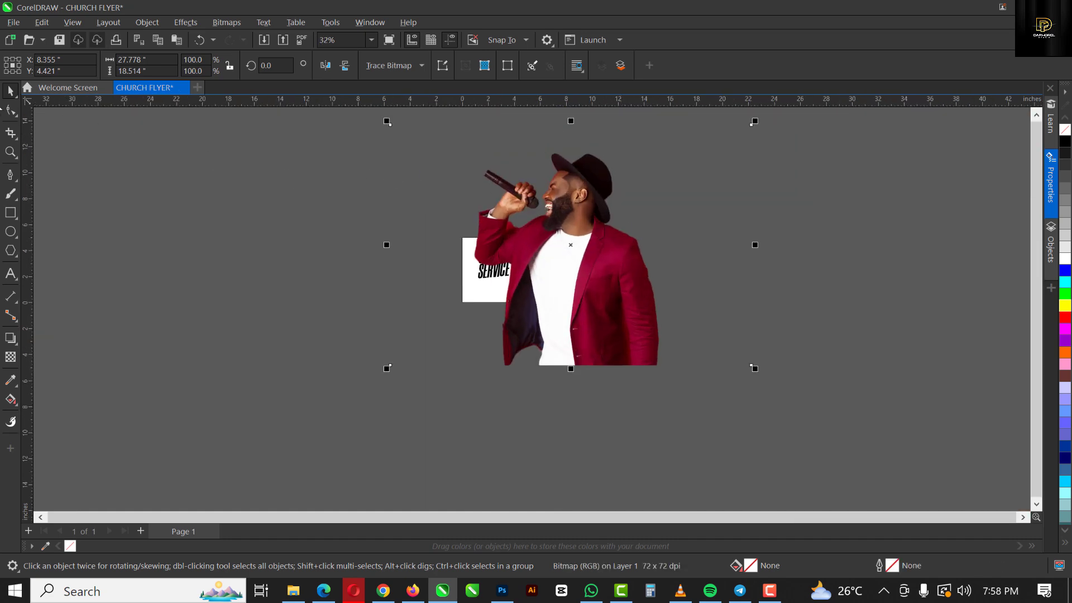
Crop the empty left, right and top areas of the singer bitmap with the Shape tool, to about 15.2 × 17.3 inches
{"action": "left_click", "coordinate": [11, 110]}
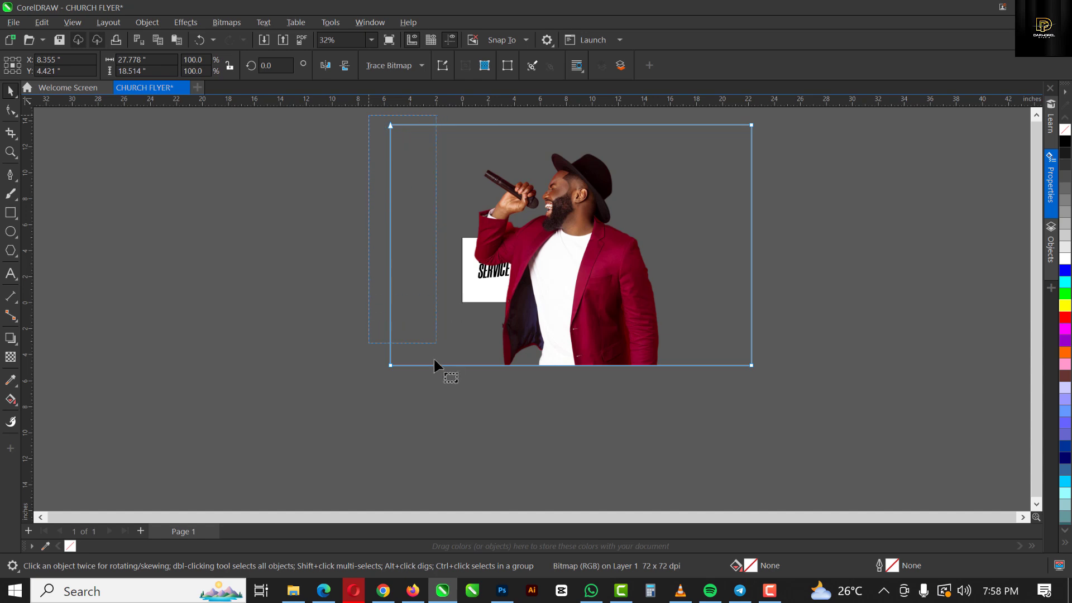
{"action": "key", "text": "F10"}
{"action": "left_click_drag", "start_coordinate": [391, 364], "coordinate": [472, 365]}
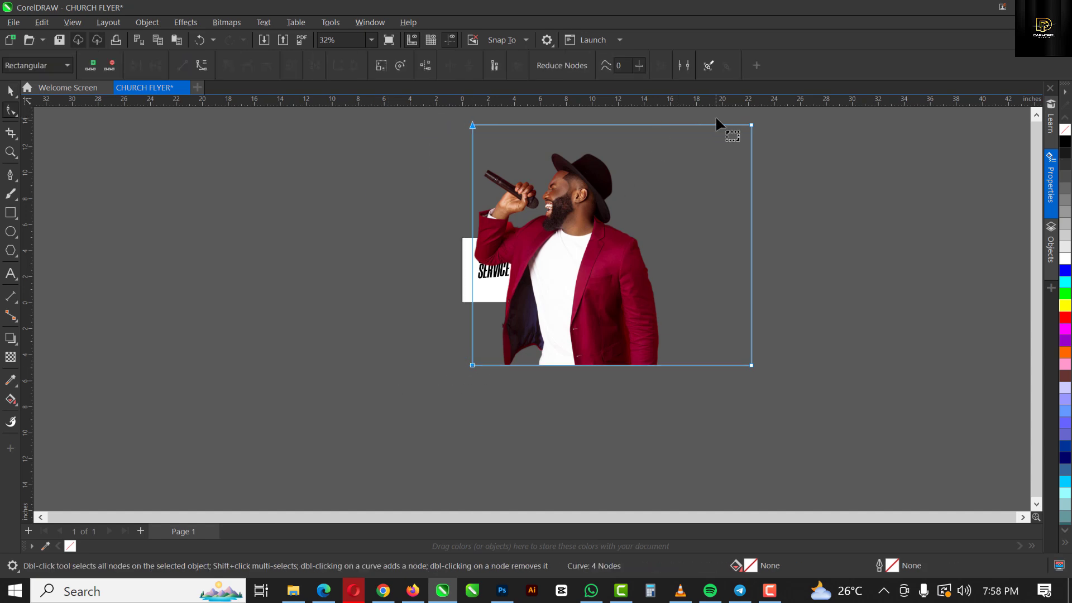
{"action": "left_click_drag", "start_coordinate": [771, 372], "coordinate": [670, 366]}
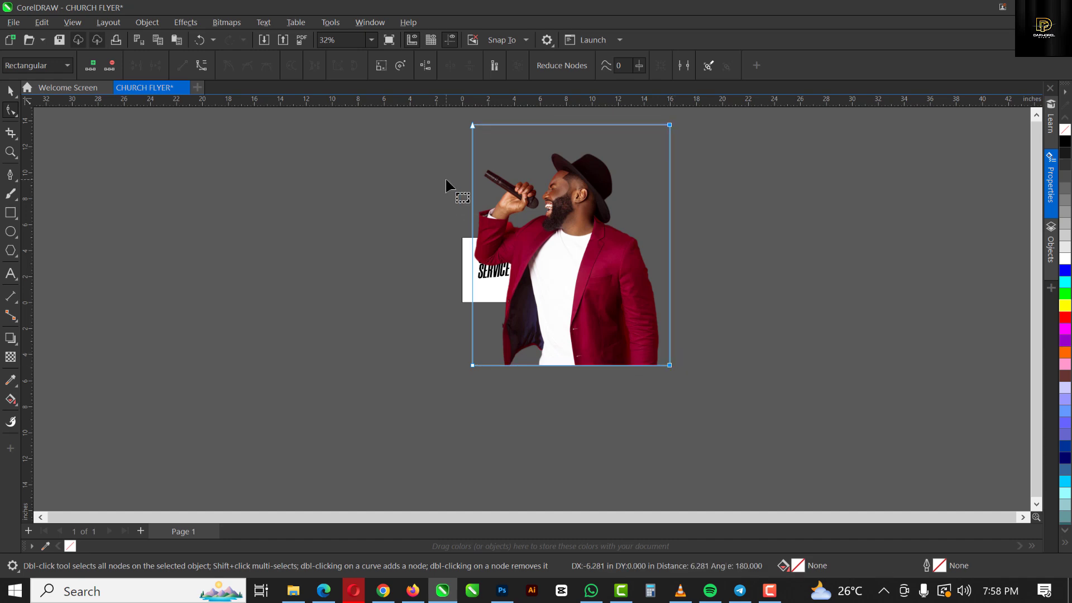
{"action": "left_click_drag", "start_coordinate": [454, 115], "coordinate": [666, 140]}
{"action": "key", "text": "space"}
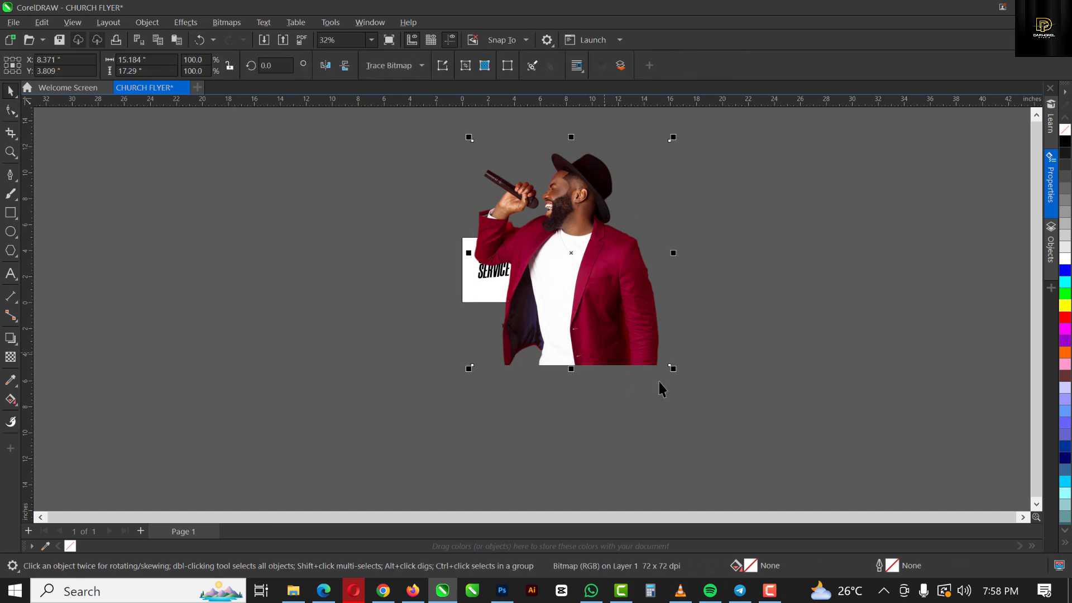
Scale the singer bitmap down to about 4.5 × 5.1 inches and place it just off the page's right side
{"action": "left_click_drag", "start_coordinate": [674, 370], "coordinate": [611, 308]}
{"action": "scroll", "coordinate": [598, 261], "scroll_direction": "down", "scroll_amount": 3}
{"action": "scroll", "coordinate": [598, 260], "scroll_direction": "up", "scroll_amount": 5}
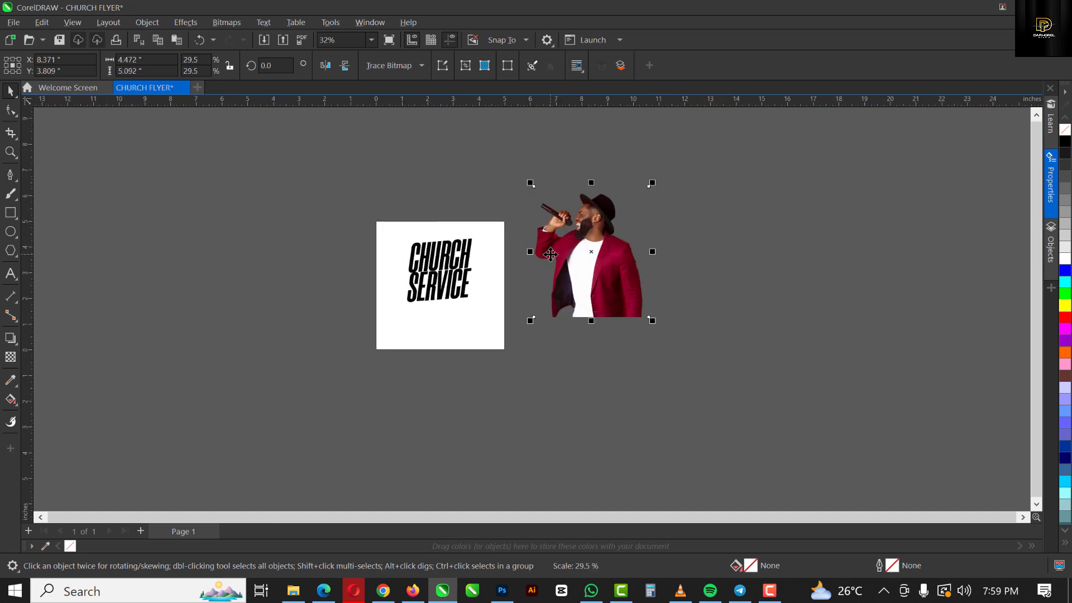
{"action": "scroll", "coordinate": [598, 260], "scroll_direction": "up", "scroll_amount": 1}
{"action": "left_click_drag", "start_coordinate": [598, 260], "coordinate": [595, 282]}
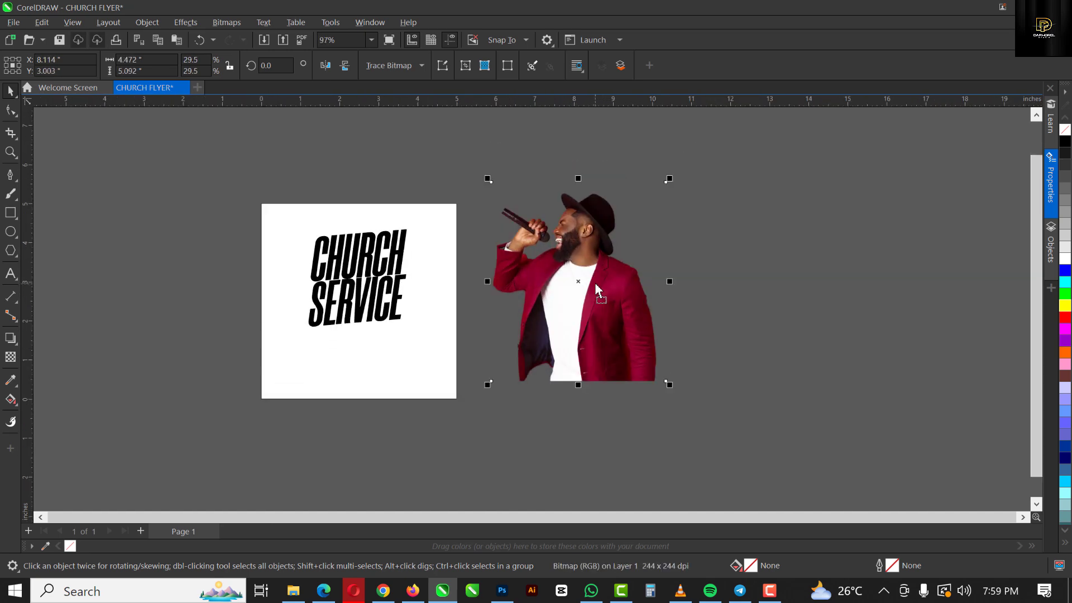
{"action": "scroll", "coordinate": [595, 283], "scroll_direction": "down", "scroll_amount": 1}
{"action": "scroll", "coordinate": [416, 310], "scroll_direction": "up", "scroll_amount": 2}
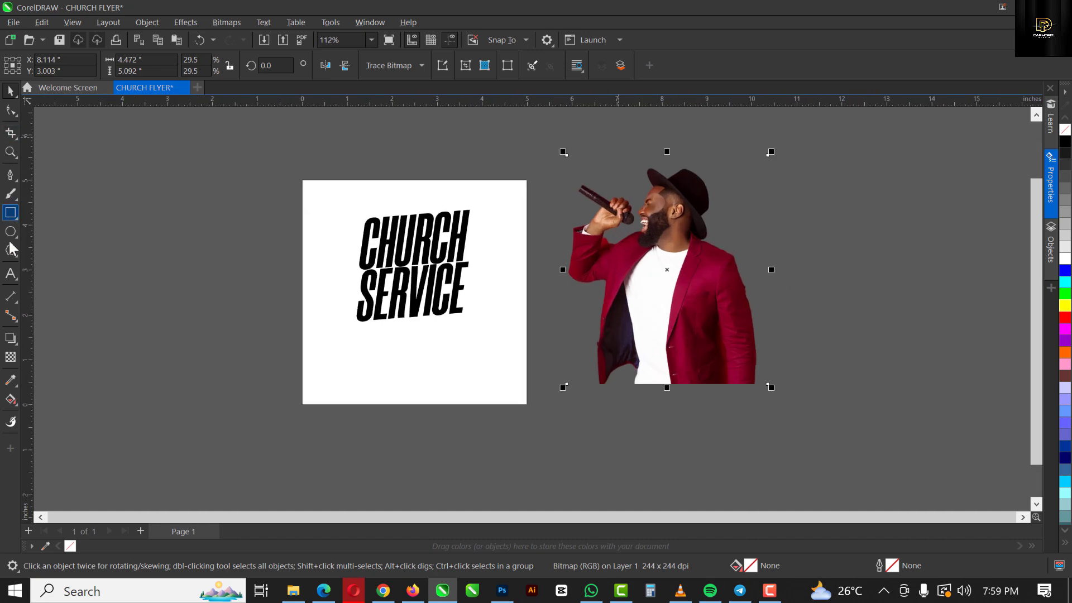
Sample a dark color from the singer's jacket lining and fill the page background rectangle with it
{"action": "left_click", "coordinate": [11, 381]}
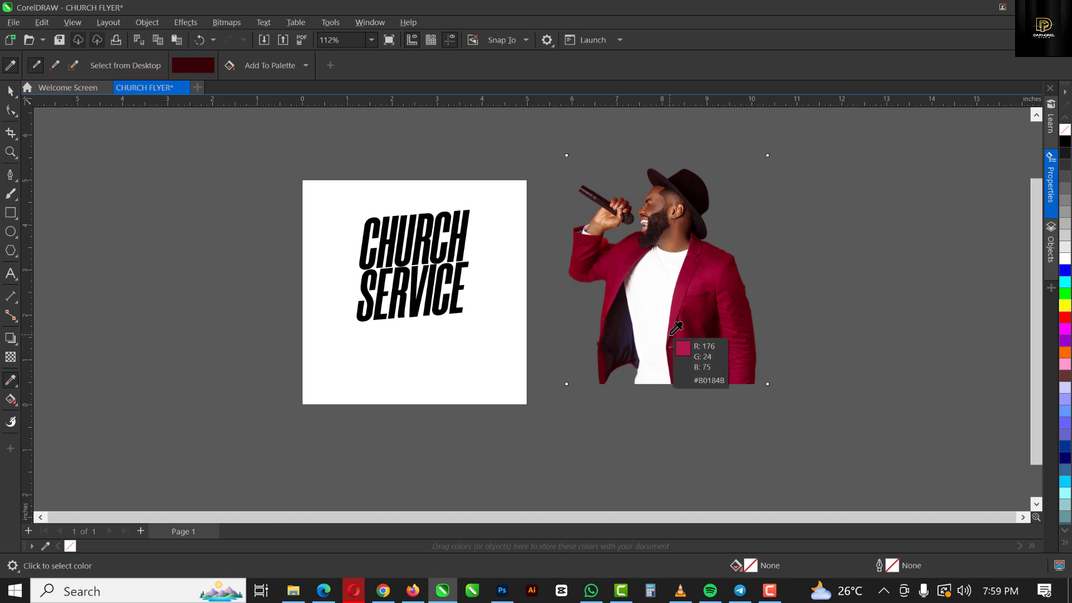
{"action": "left_click", "coordinate": [620, 322]}
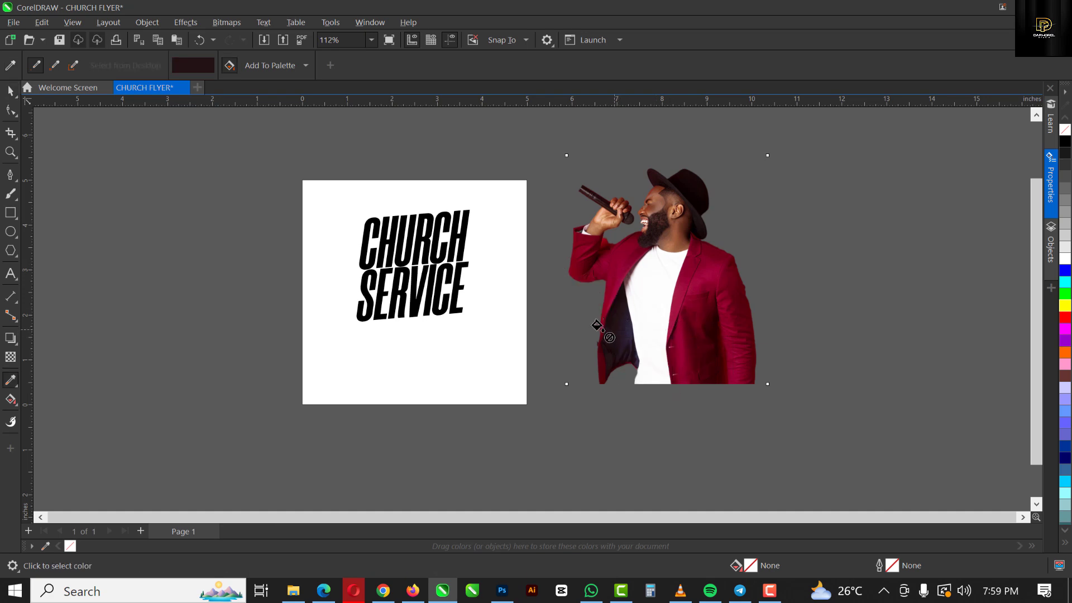
{"action": "left_click", "coordinate": [338, 208]}
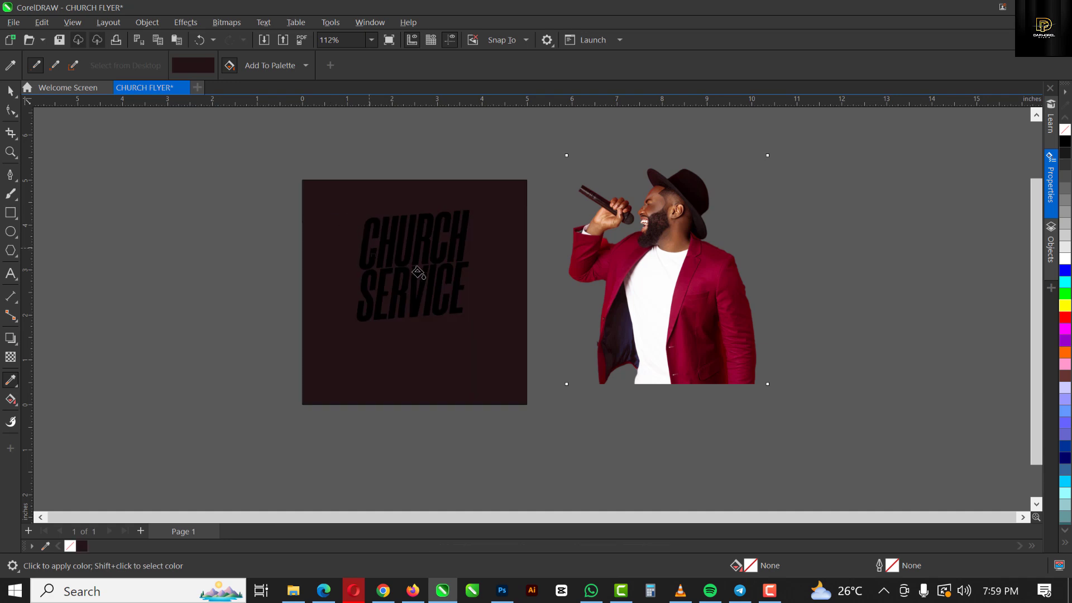
Sample the crimson #9A0026 from the singer's jacket and fill the page background rectangle with it
{"action": "key", "text": "shift"}
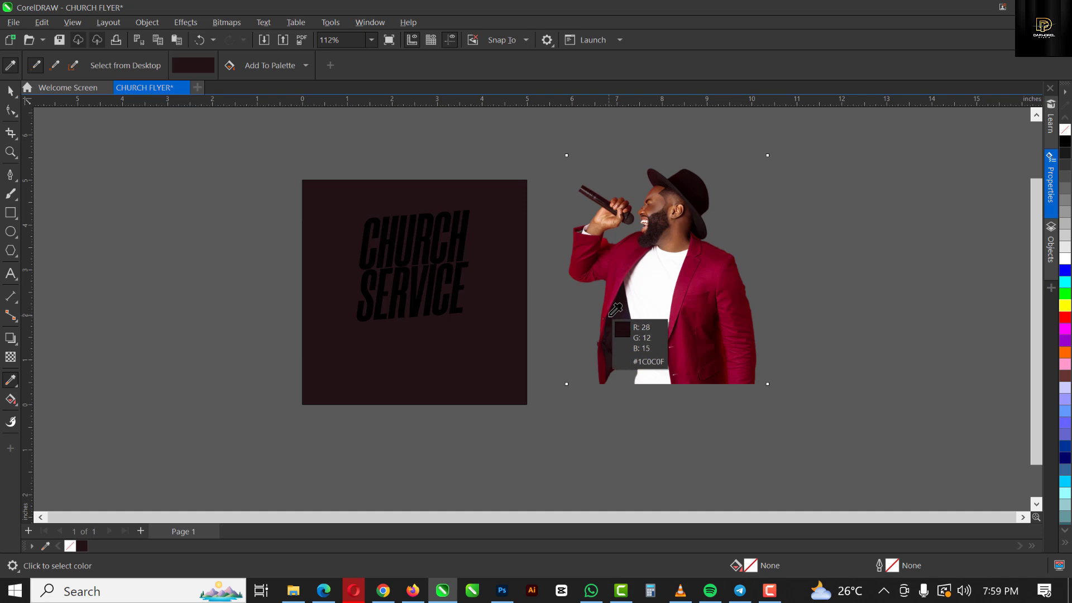
{"action": "left_click", "coordinate": [608, 309]}
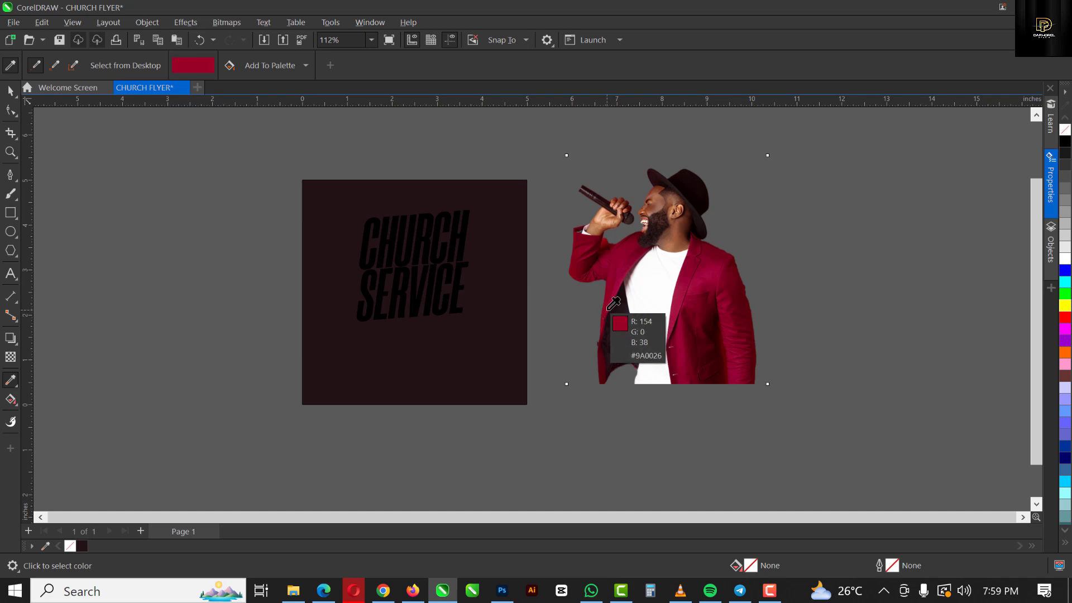
{"action": "left_click", "coordinate": [481, 212]}
Remove the background rectangle's outline and mix black into its crimson fill until it is about #160005
{"action": "key", "text": "space"}
{"action": "left_click", "coordinate": [501, 237]}
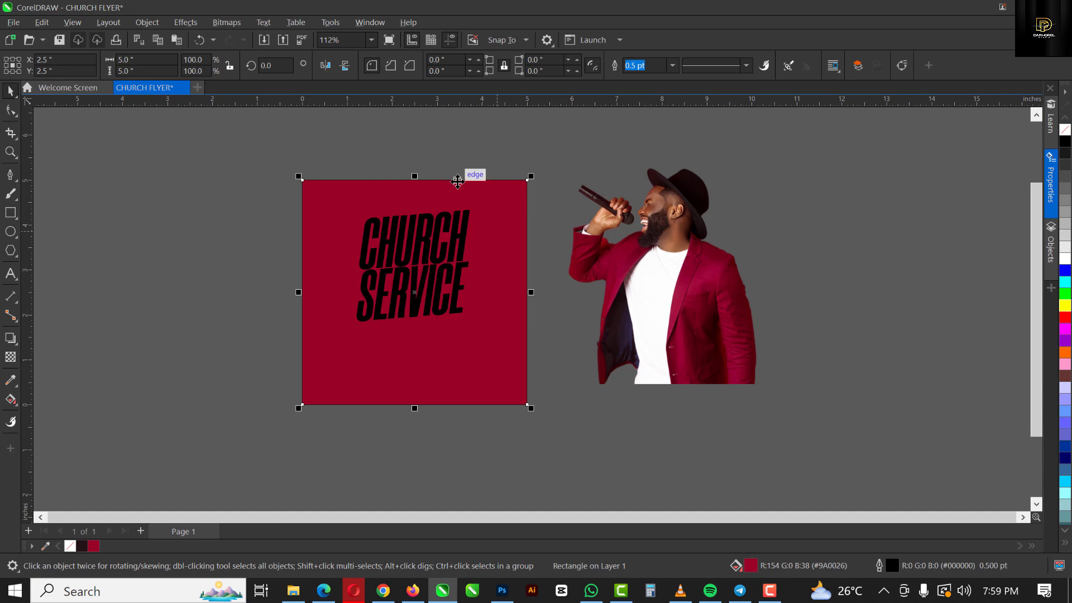
{"action": "scroll", "coordinate": [463, 178], "scroll_direction": "up", "scroll_amount": 4}
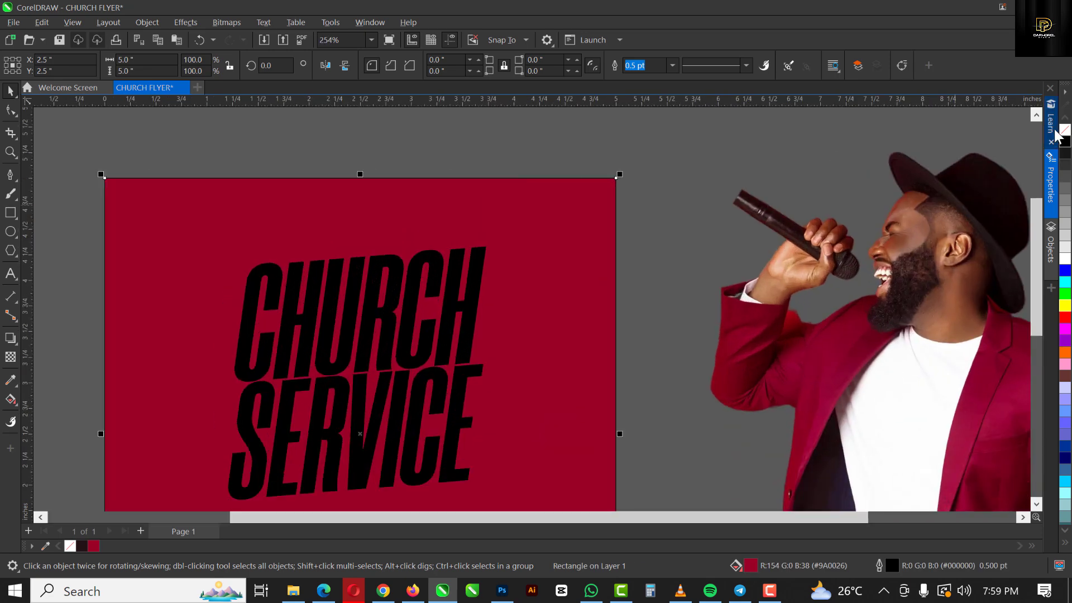
{"action": "scroll", "coordinate": [510, 230], "scroll_direction": "down", "scroll_amount": 3}
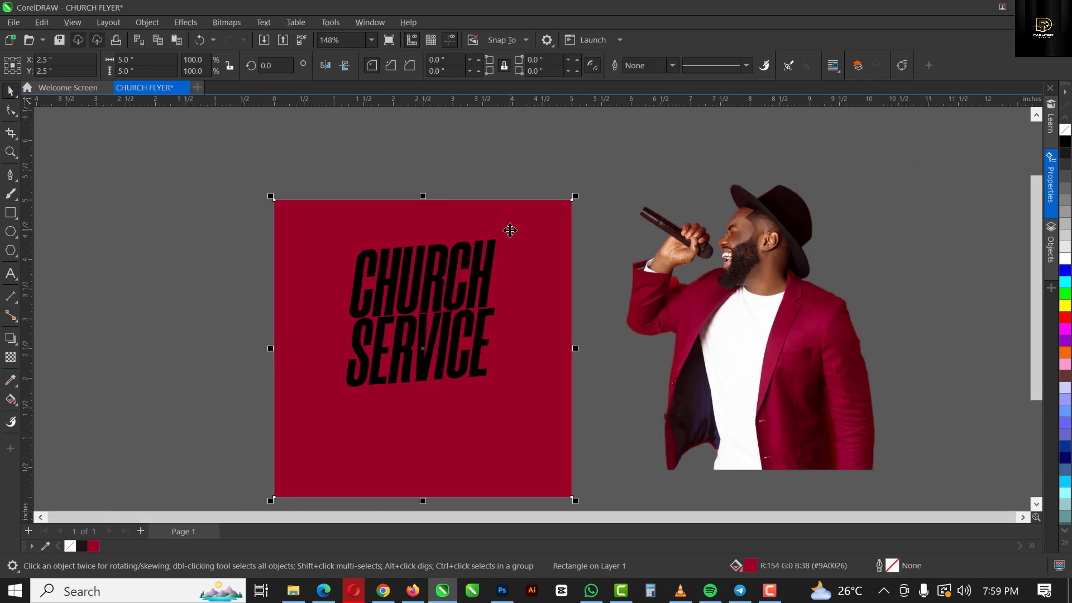
{"action": "right_click", "coordinate": [1066, 129]}
{"action": "left_click", "coordinate": [1067, 147], "text": "ctrl"}
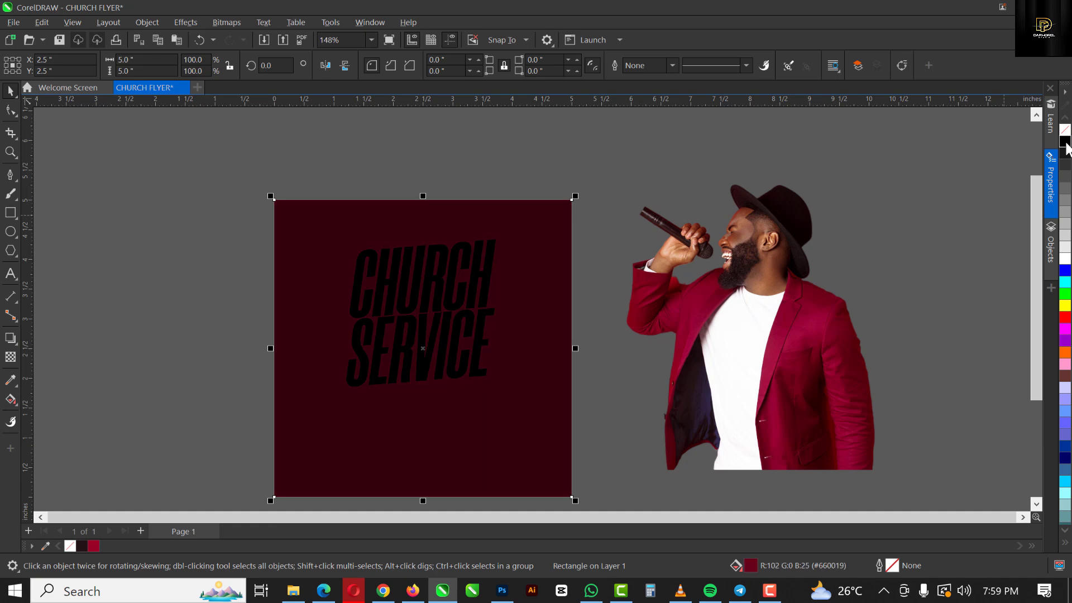
{"action": "left_click", "coordinate": [1067, 146], "text": "ctrl"}
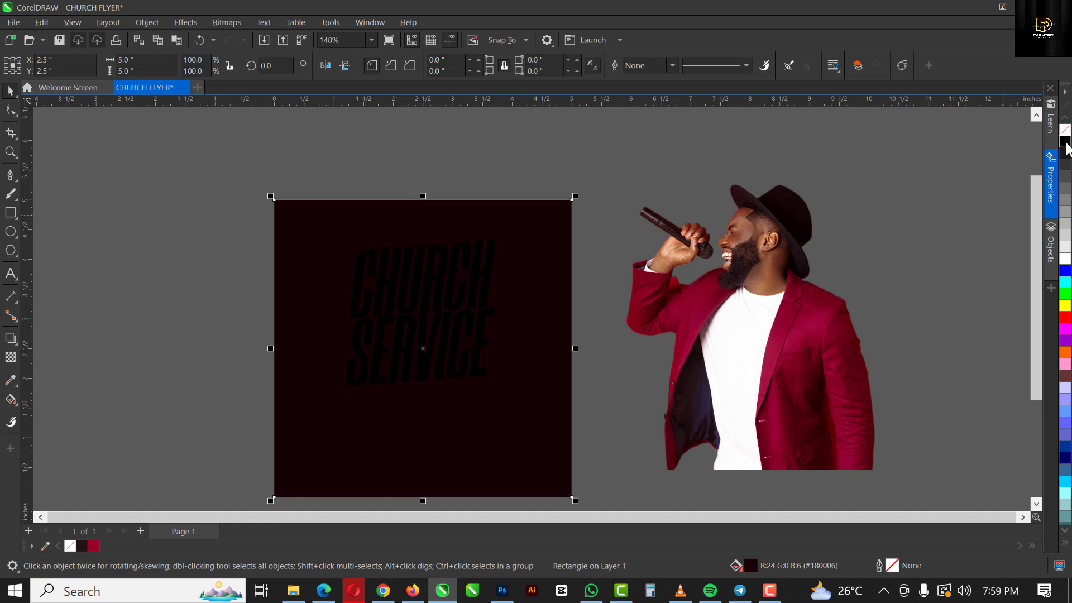
Fill both title lines, CHURCH and SERVICE, with white
{"action": "left_click", "coordinate": [601, 210]}
{"action": "left_click_drag", "start_coordinate": [596, 205], "coordinate": [316, 426]}
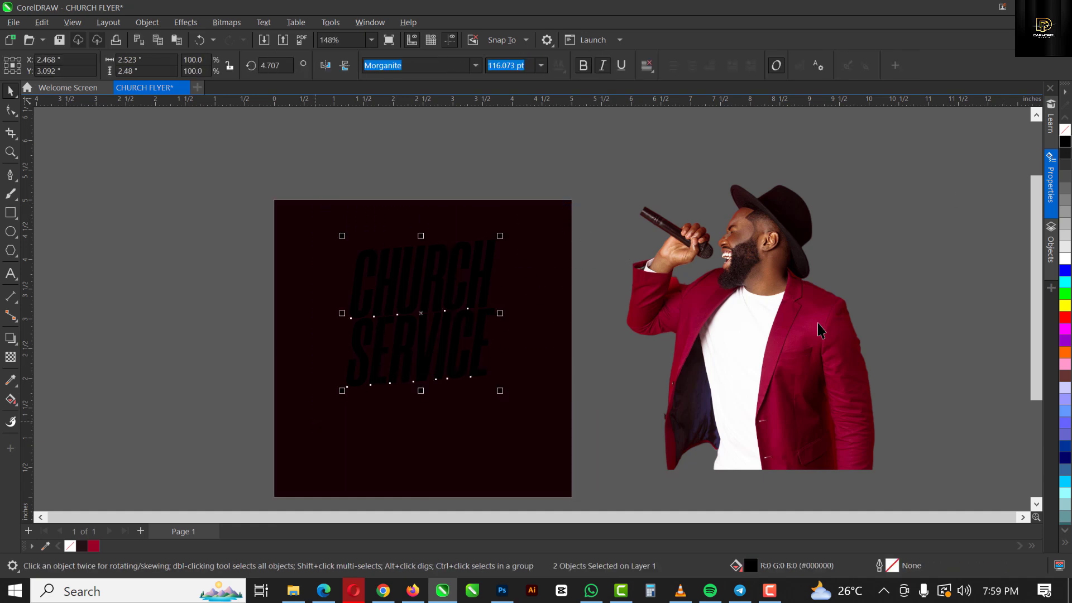
{"action": "left_click", "coordinate": [1066, 259]}
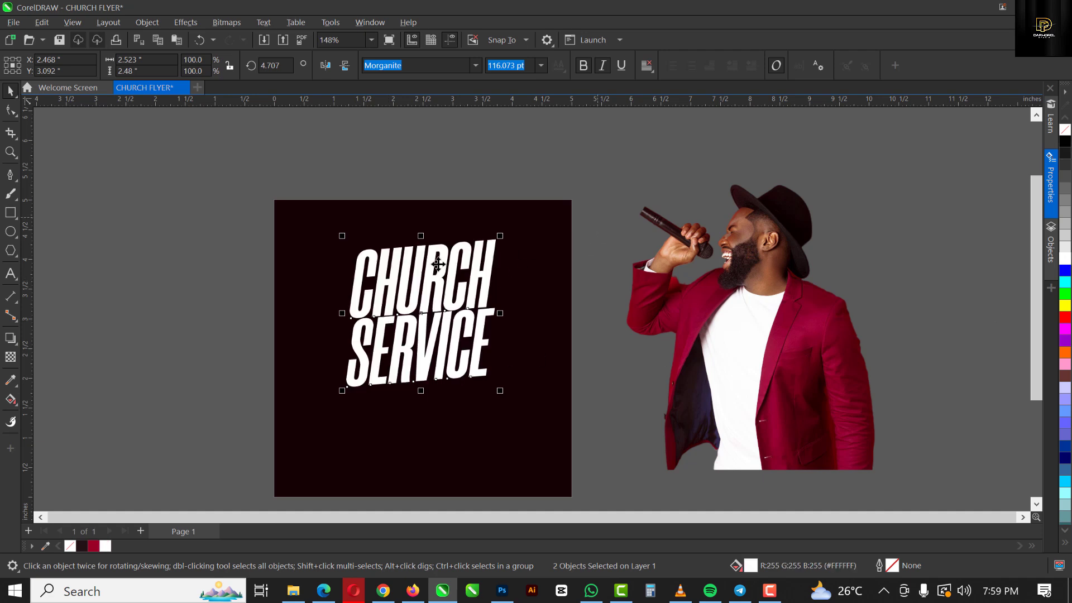
Nudge the SERVICE line down about 0.02 inch to widen the gap below CHURCH
{"action": "scroll", "coordinate": [357, 297], "scroll_direction": "up", "scroll_amount": 1}
{"action": "left_click", "coordinate": [419, 366]}
{"action": "scroll", "coordinate": [418, 367], "scroll_direction": "up", "scroll_amount": 1}
{"action": "scroll", "coordinate": [419, 367], "scroll_direction": "up", "scroll_amount": 1}
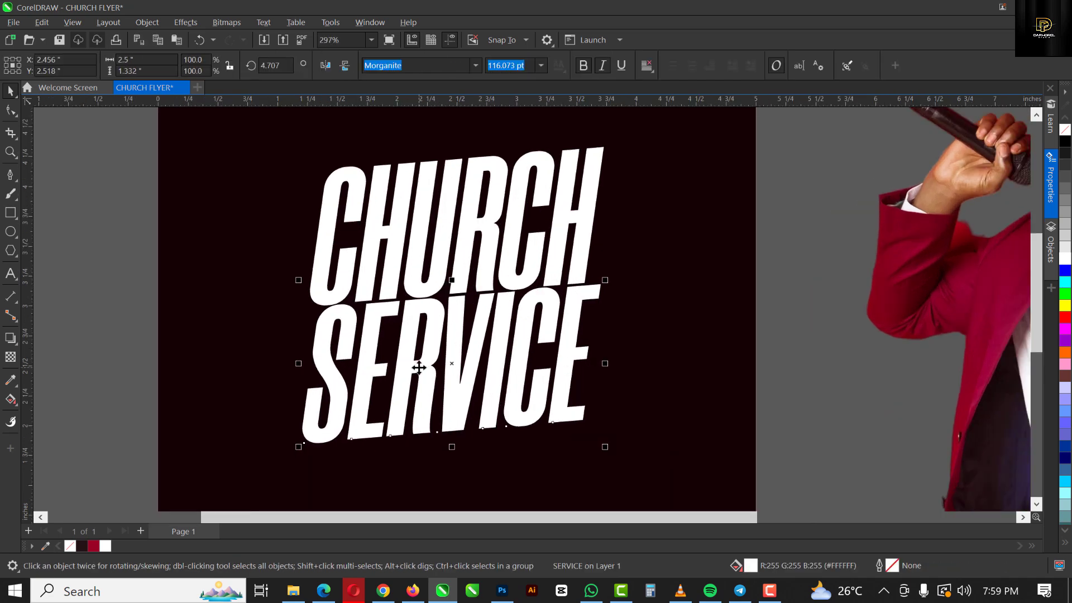
{"action": "key", "text": "Down"}
{"action": "key", "text": "Down"}
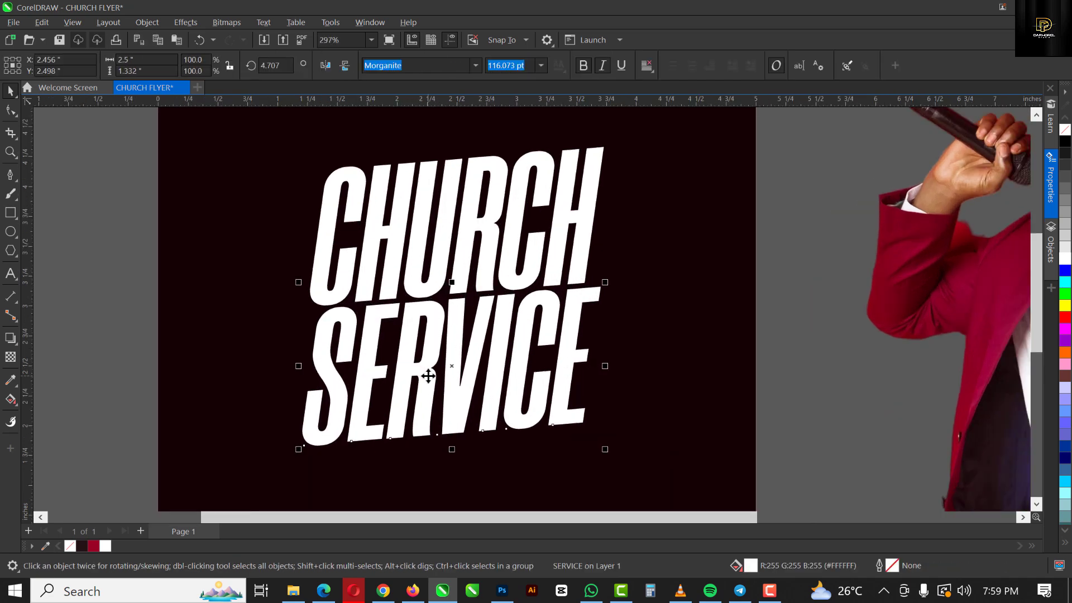
Draw a rectangle about 2.9 × 0.87 inches over the upper part of CHURCH and fill it with light gray #CCCCCC
{"action": "left_click", "coordinate": [339, 284]}
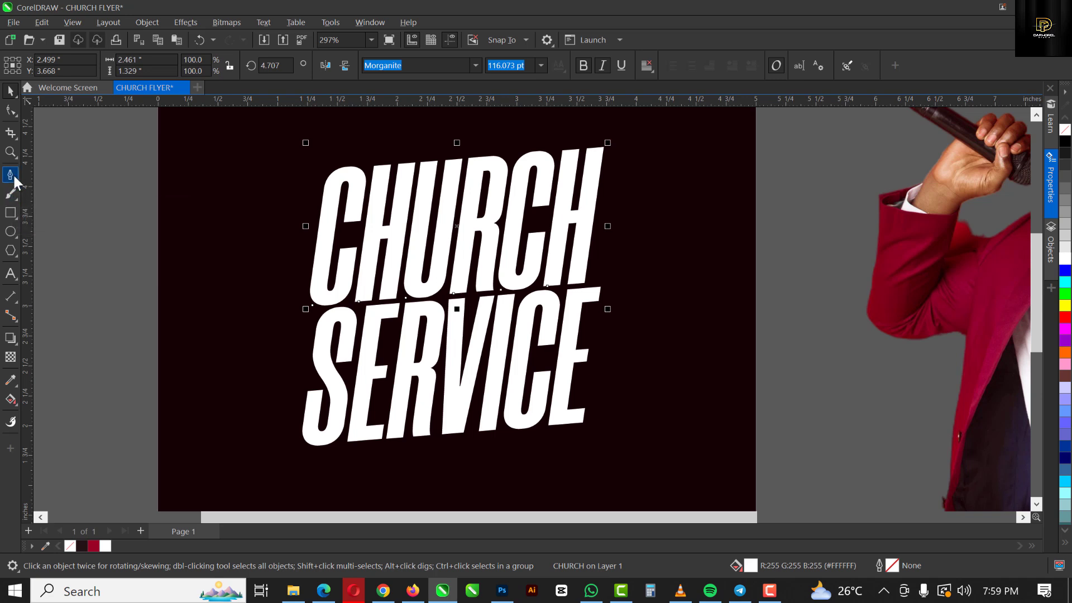
{"action": "left_click", "coordinate": [11, 217]}
{"action": "left_click_drag", "start_coordinate": [285, 136], "coordinate": [636, 242]}
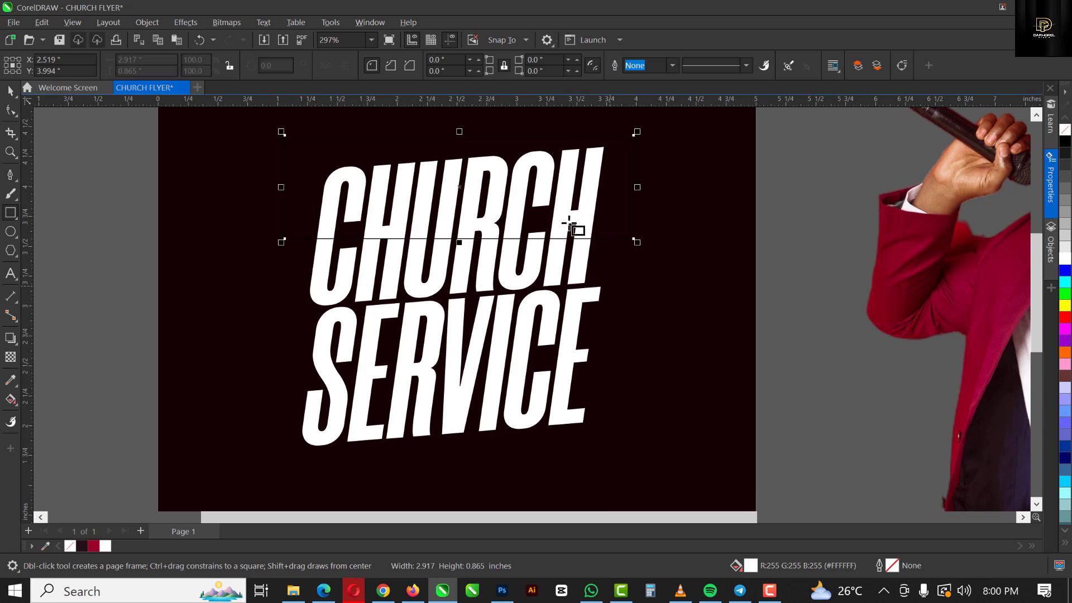
{"action": "scroll", "coordinate": [508, 182], "scroll_direction": "down", "scroll_amount": 1}
{"action": "key", "text": "space"}
{"action": "left_click", "coordinate": [509, 162]}
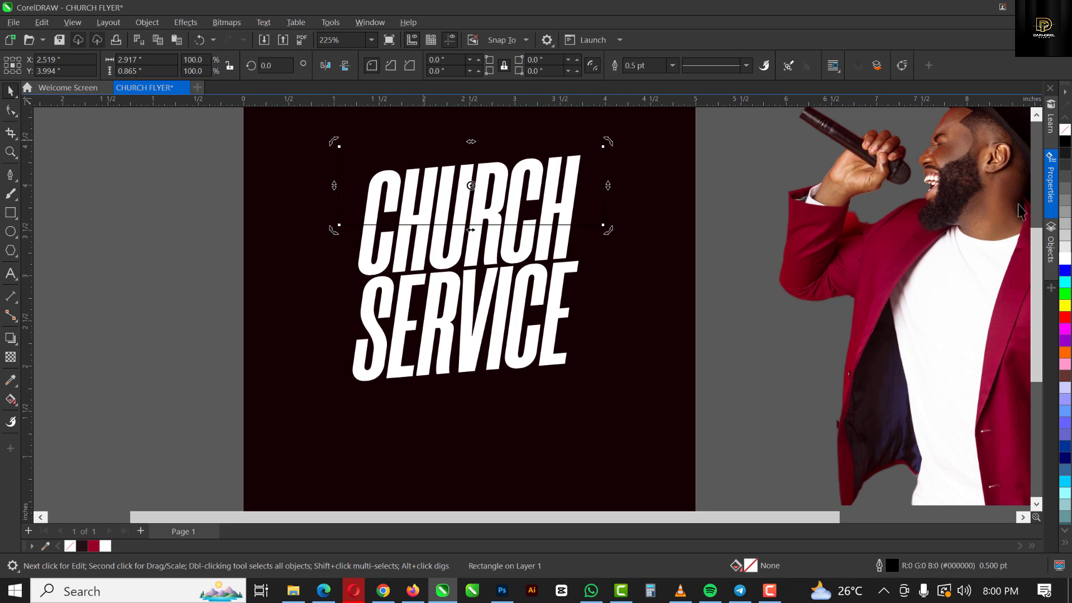
{"action": "left_click", "coordinate": [1066, 244]}
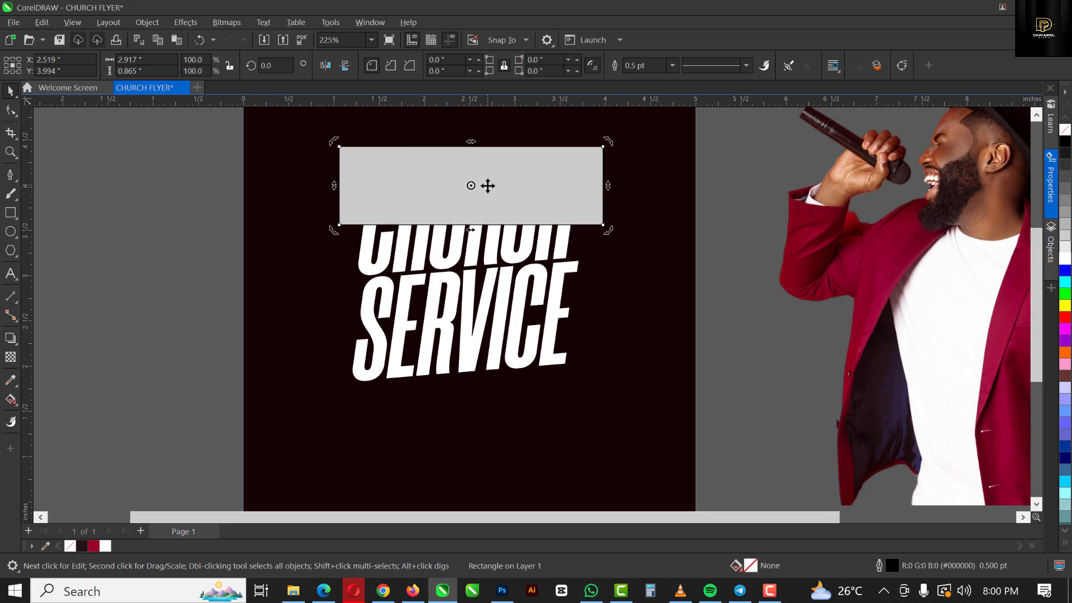
Convert the gray rectangle to curves and pull its lower right corner down about 0.4 inch for a slanted edge
{"action": "right_click", "coordinate": [437, 167]}
{"action": "left_click", "coordinate": [494, 177]}
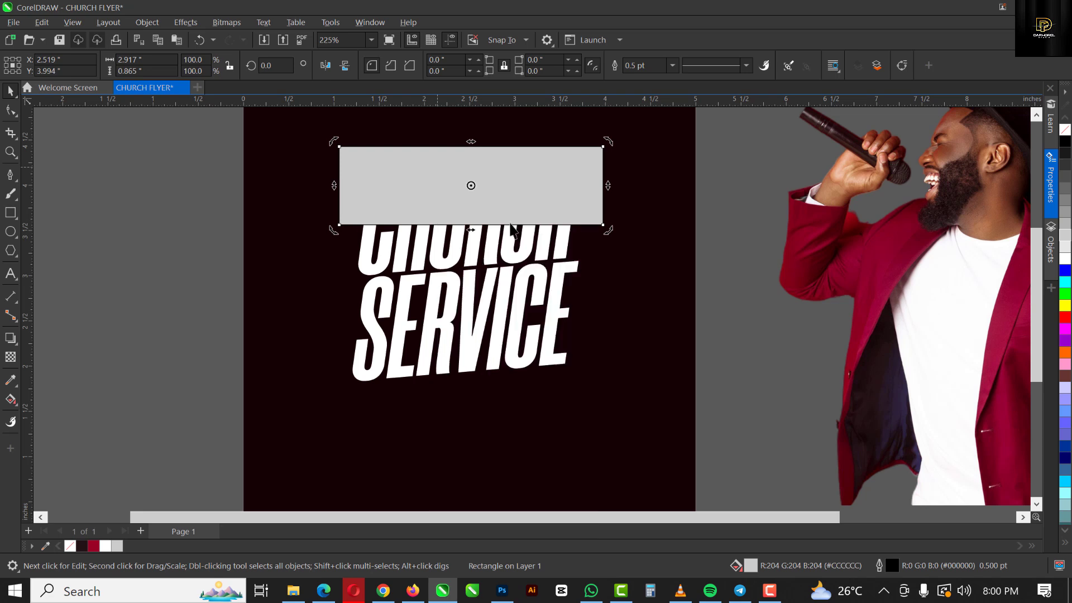
{"action": "left_click", "coordinate": [11, 110]}
{"action": "left_click_drag", "start_coordinate": [603, 225], "coordinate": [603, 261]}
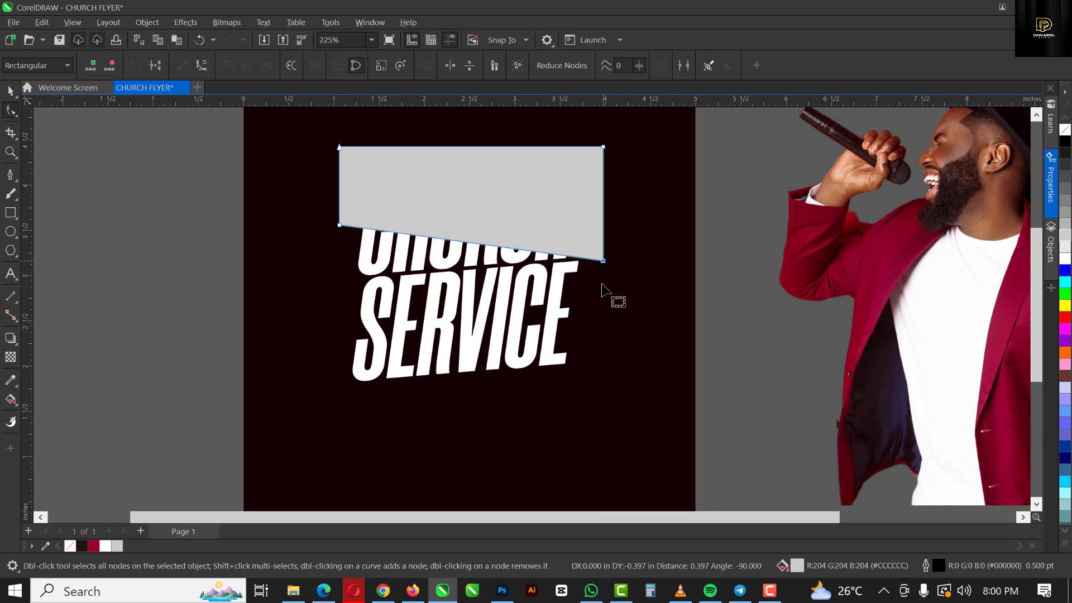
{"action": "key", "text": "space"}
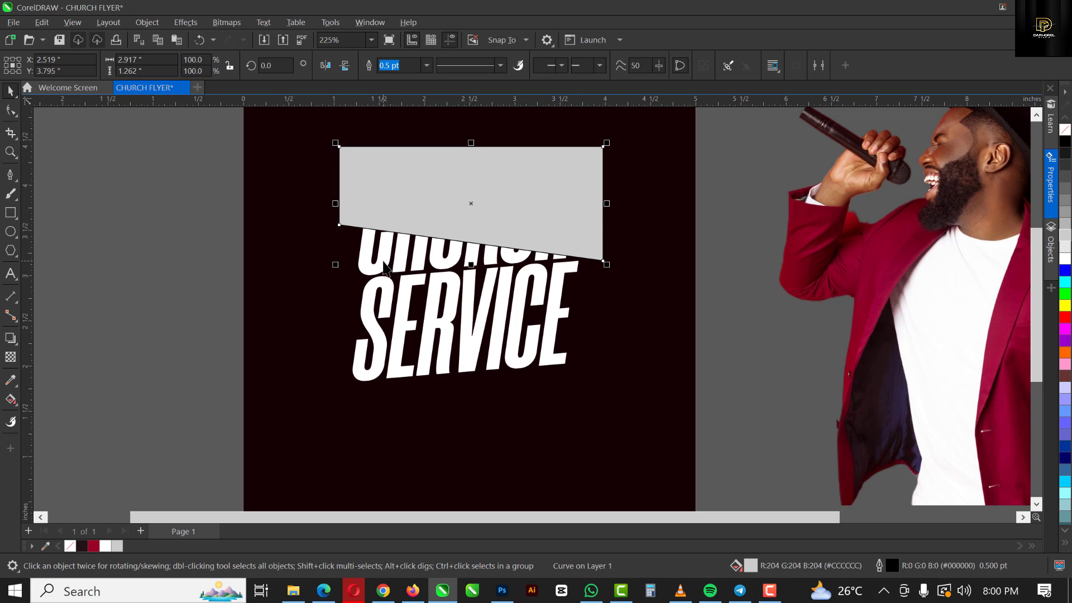
Intersect the slanted gray shape with the CHURCH text and delete the gray shape
{"action": "left_click", "coordinate": [384, 264], "text": "shift"}
{"action": "left_click", "coordinate": [433, 68]}
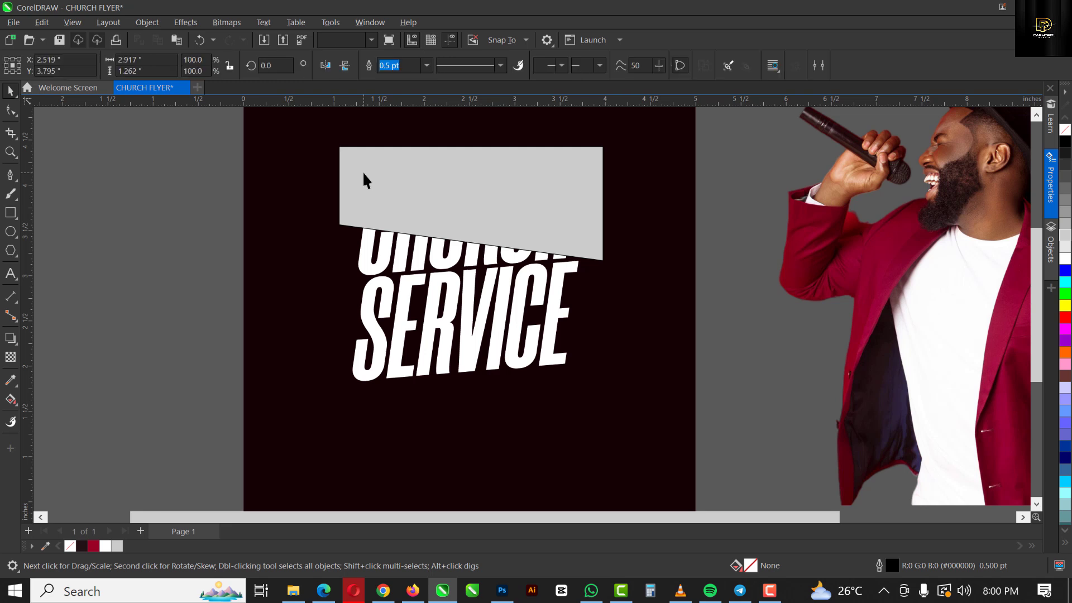
{"action": "key", "text": "Delete"}
Fill the intersected upper part of the CHURCH letters with light gray #CCCCCC
{"action": "left_click", "coordinate": [481, 197]}
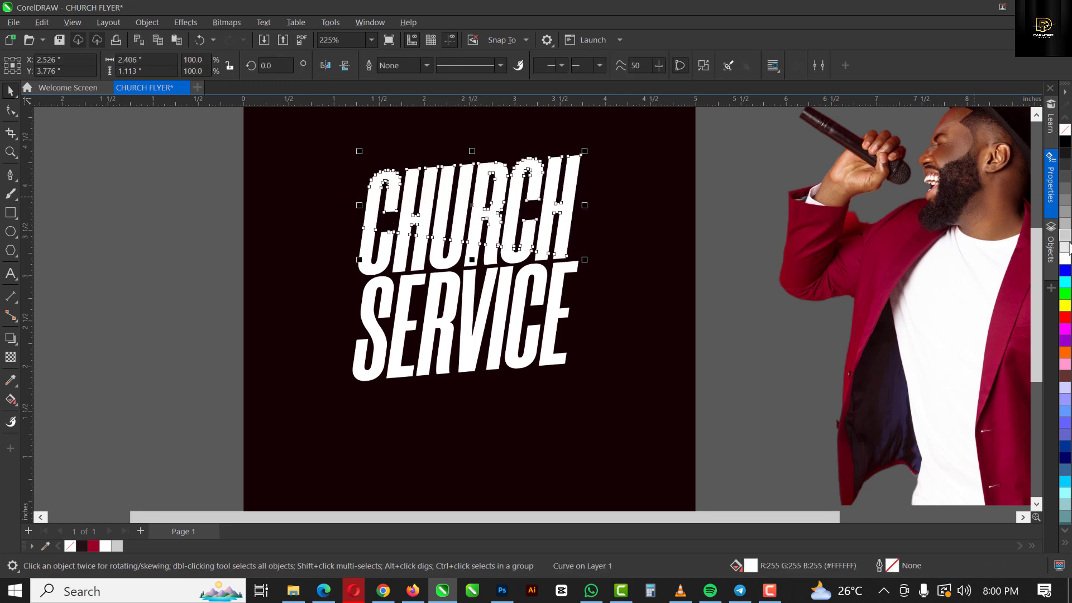
{"action": "left_click", "coordinate": [1067, 243]}
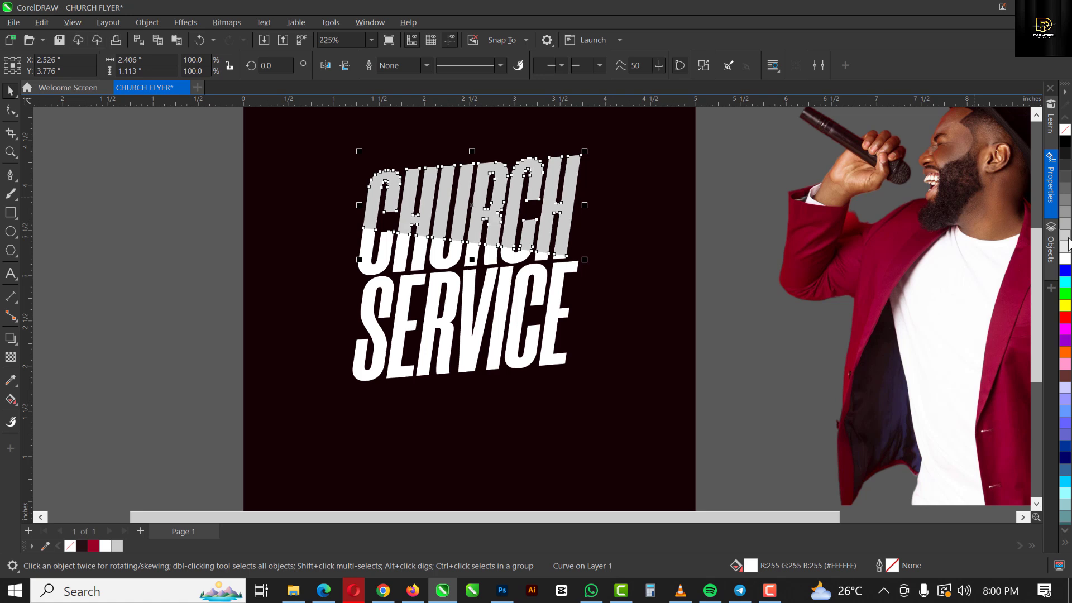
{"action": "left_click", "coordinate": [694, 179]}
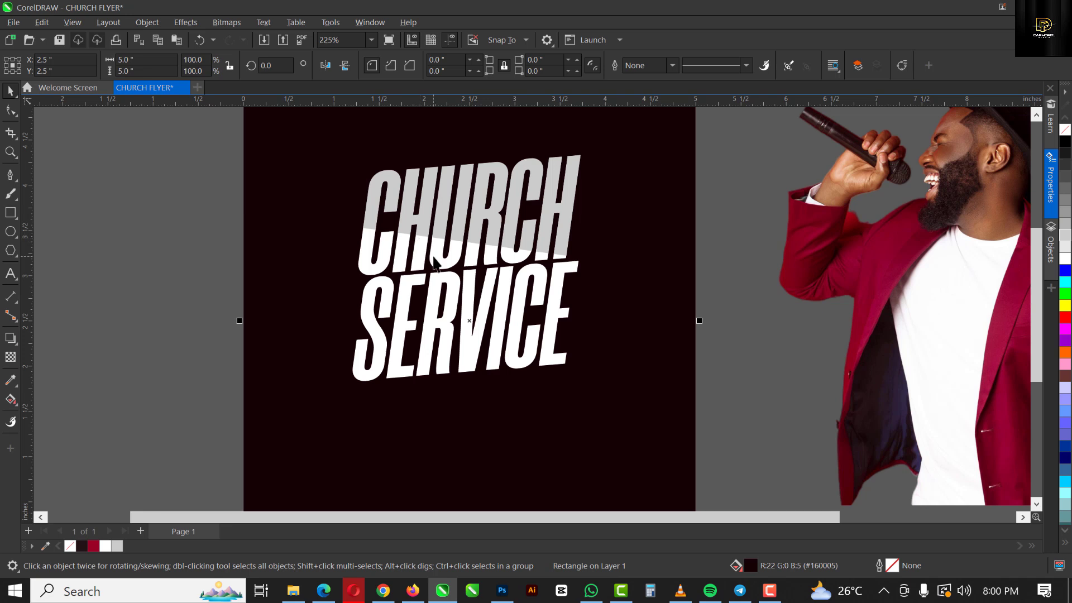
{"action": "left_click", "coordinate": [455, 229]}
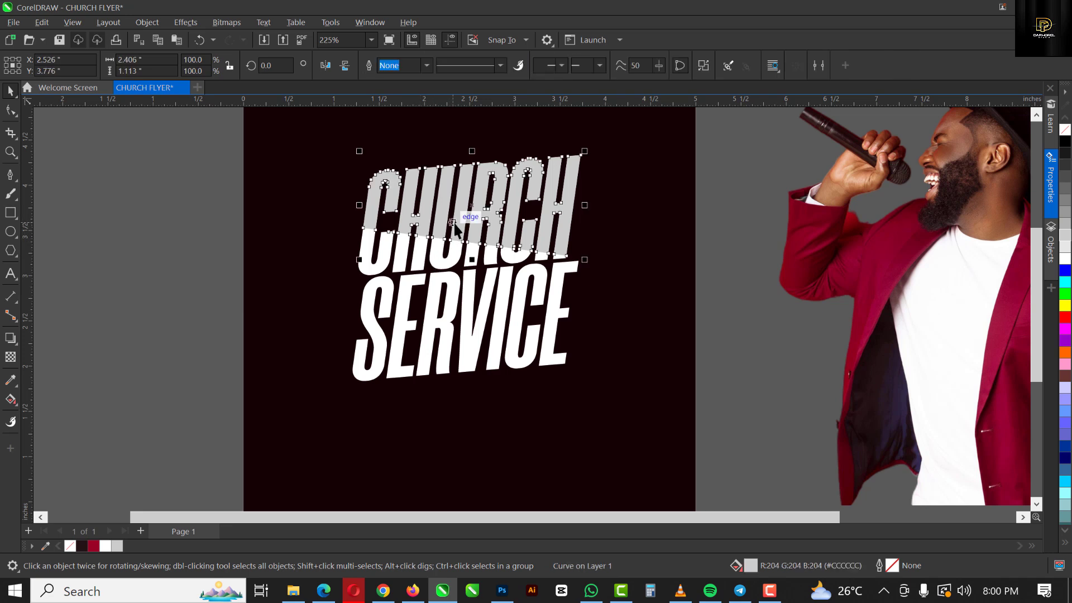
{"action": "left_click", "coordinate": [424, 252]}
Draw a closed triangle about 2.8 × 1.8 inches with the Pen tool over the lower right half of SERVICE
{"action": "left_click", "coordinate": [441, 360]}
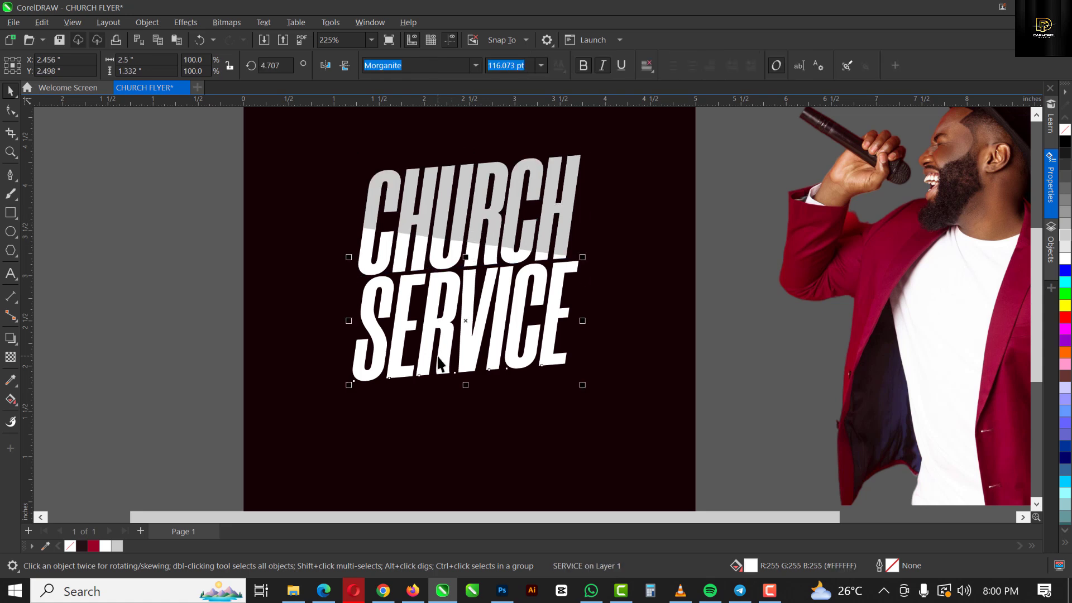
{"action": "left_click", "coordinate": [11, 176]}
{"action": "left_click", "coordinate": [335, 394]}
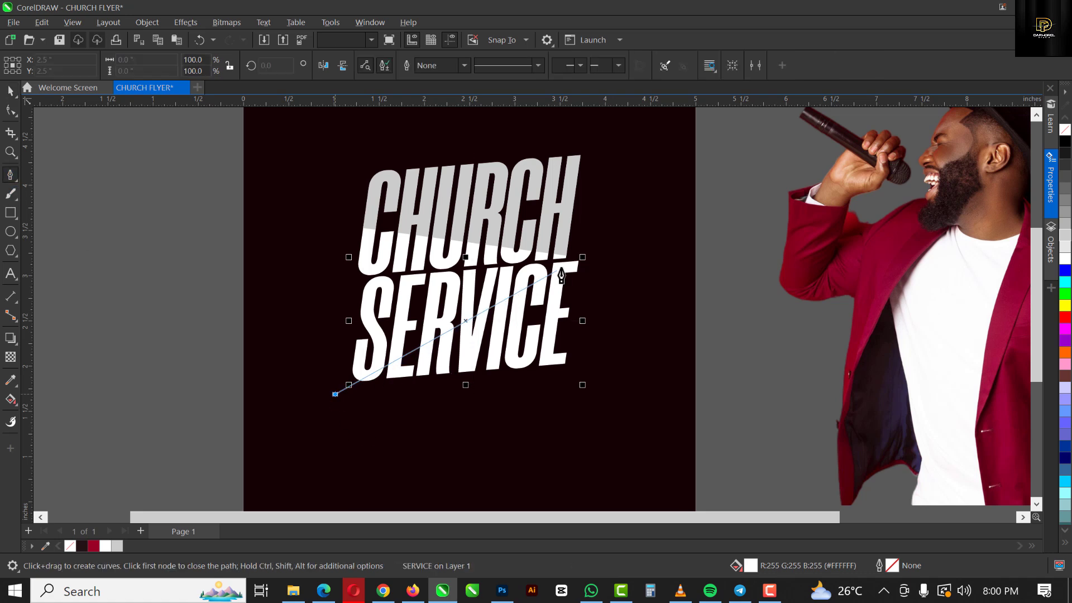
{"action": "left_click", "coordinate": [592, 256]}
{"action": "left_click", "coordinate": [579, 420]}
{"action": "left_click", "coordinate": [335, 394]}
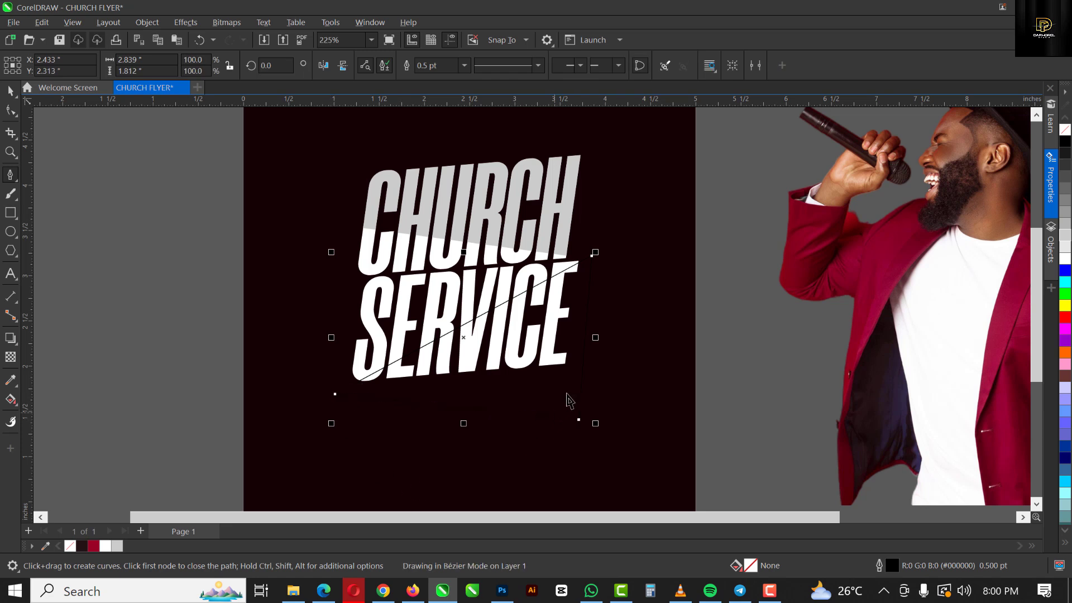
Fill the triangle over SERVICE with gray #999999 and remove its outline
{"action": "key", "text": "space"}
{"action": "left_click", "coordinate": [1065, 258]}
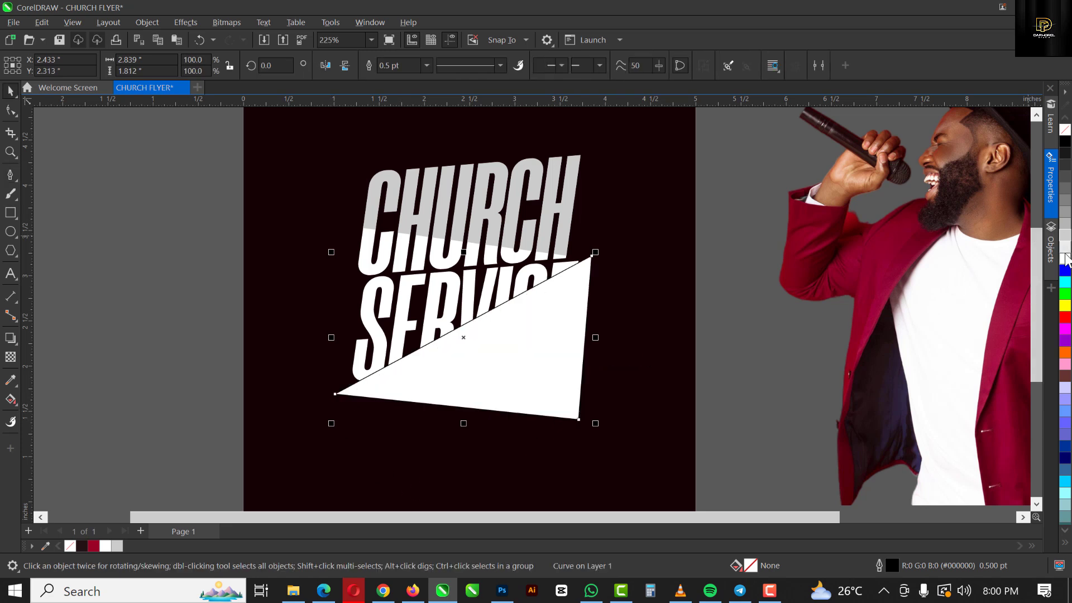
{"action": "left_click", "coordinate": [1067, 213]}
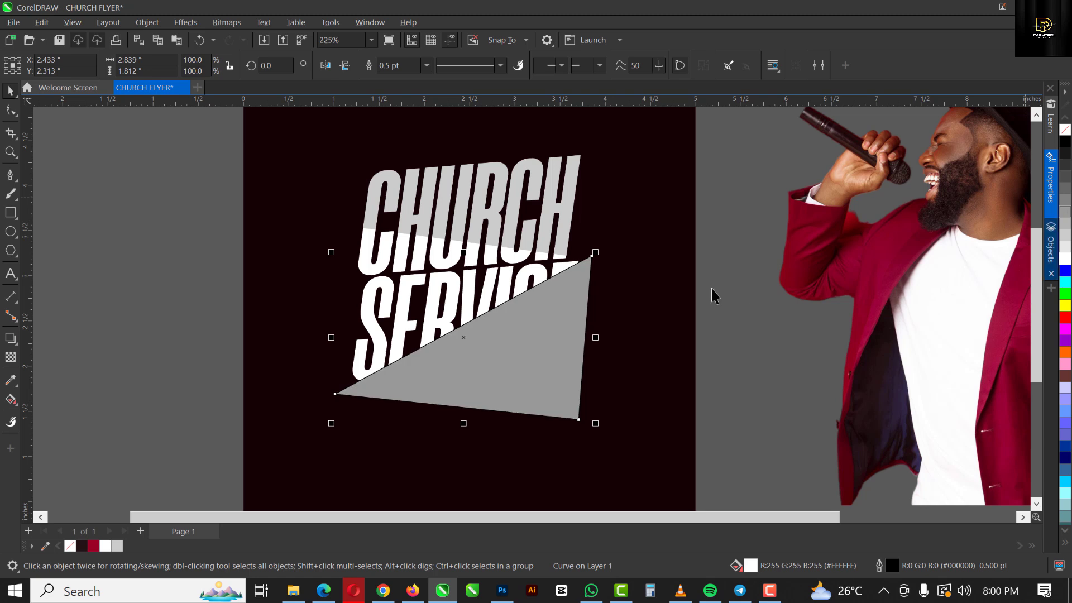
{"action": "right_click", "coordinate": [1066, 133]}
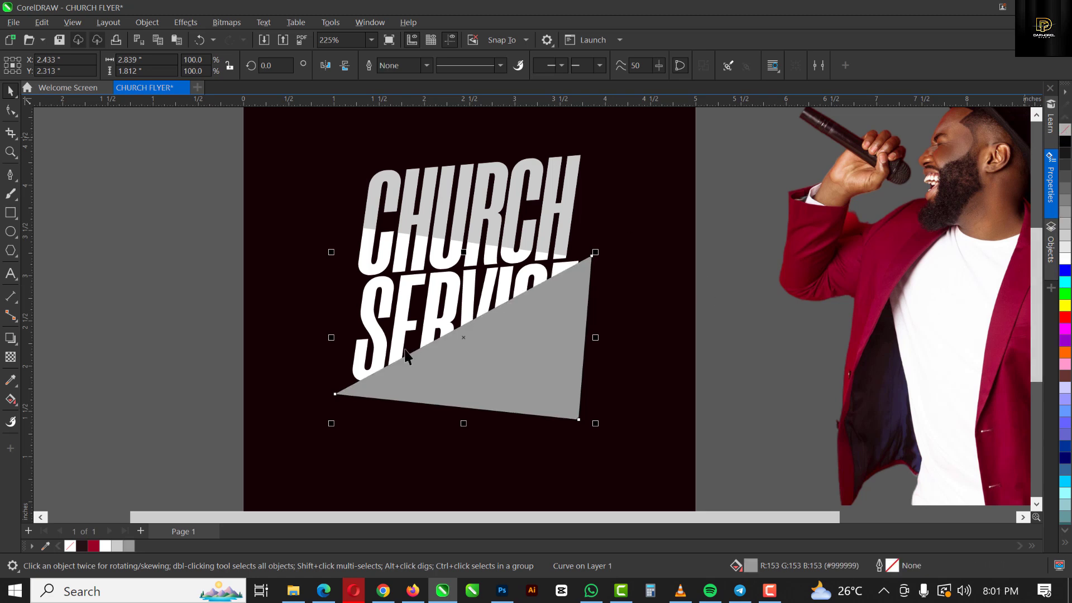
Intersect the gray triangle with the SERVICE text and delete the triangle
{"action": "left_click", "coordinate": [367, 299], "text": "shift"}
{"action": "left_click_drag", "start_coordinate": [368, 302], "coordinate": [242, 314]}
{"action": "key", "text": "ctrl+z"}
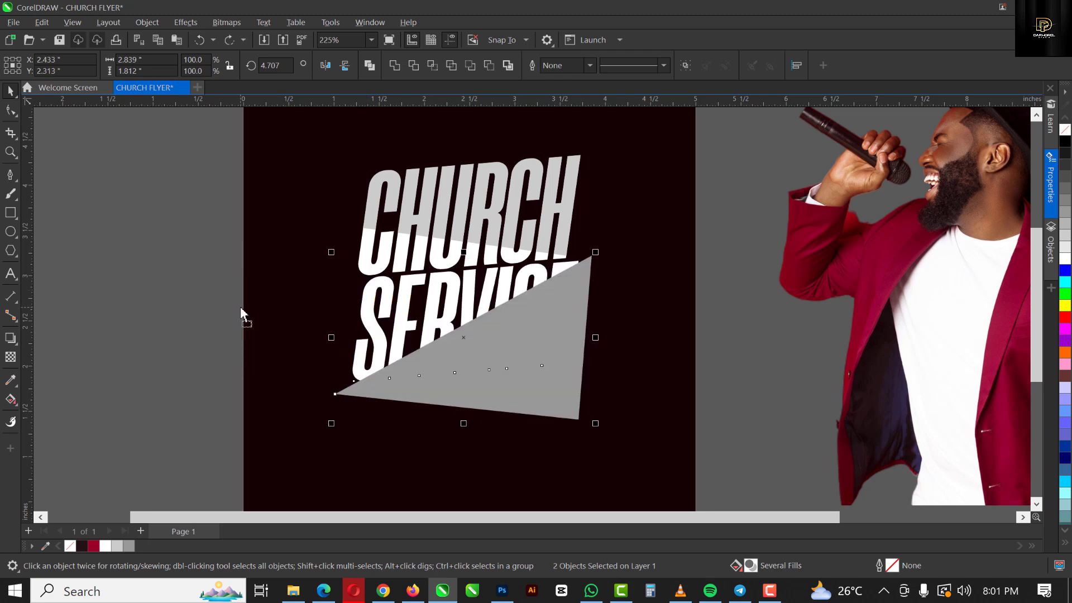
{"action": "left_click", "coordinate": [430, 66]}
{"action": "left_click", "coordinate": [463, 410]}
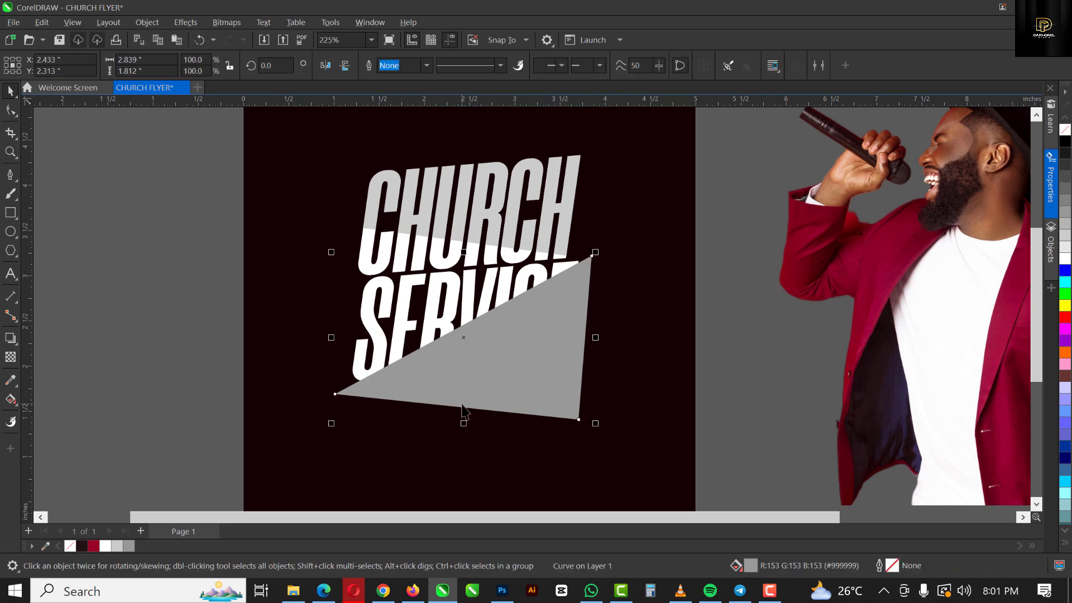
{"action": "key", "text": "Delete"}
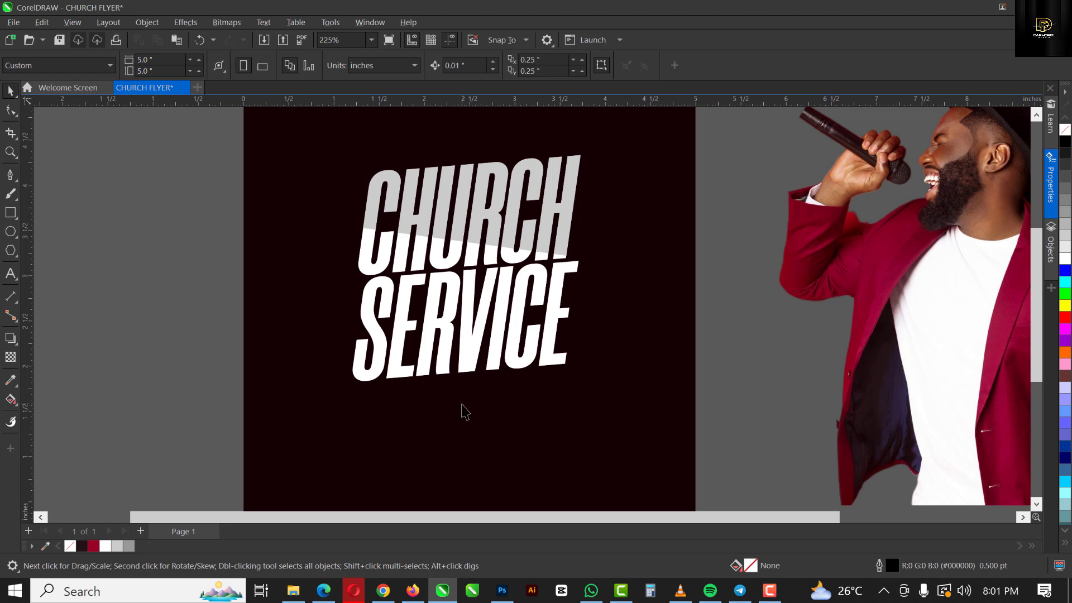
Fill the intersected lower part of the SERVICE letters with the light gray #CCCCCC sampled from the upper part of CHURCH
{"action": "left_click", "coordinate": [501, 355]}
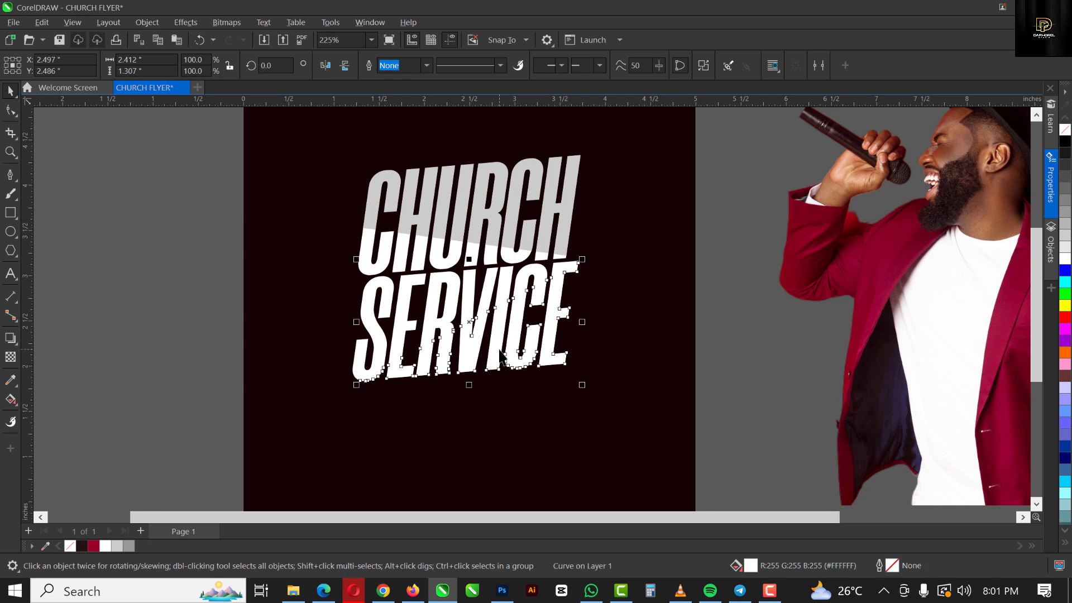
{"action": "left_click", "coordinate": [477, 206]}
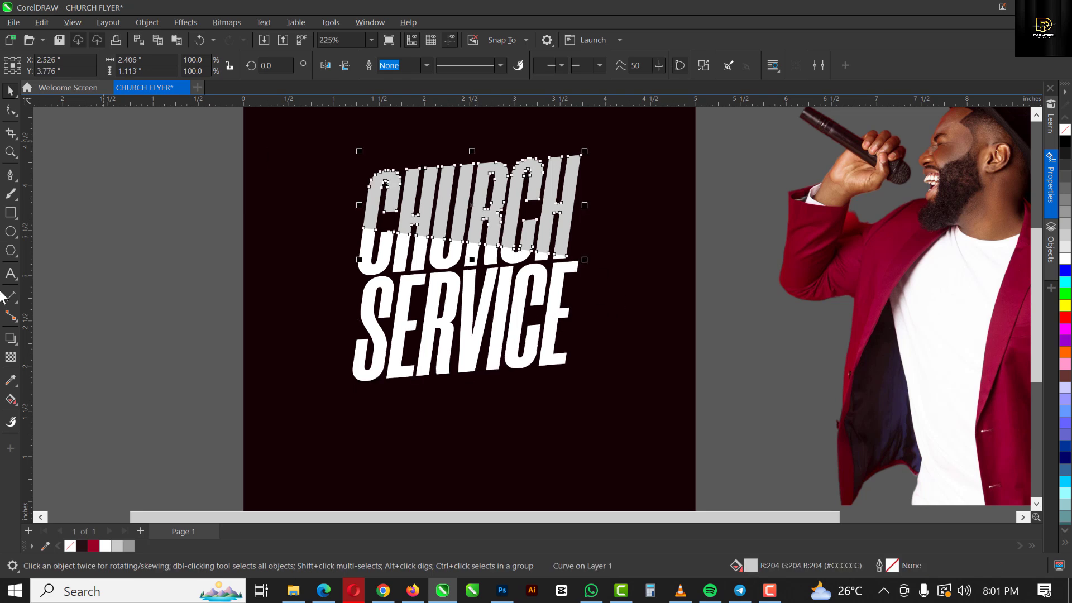
{"action": "left_click", "coordinate": [10, 380]}
{"action": "left_click", "coordinate": [462, 214]}
{"action": "left_click", "coordinate": [468, 358]}
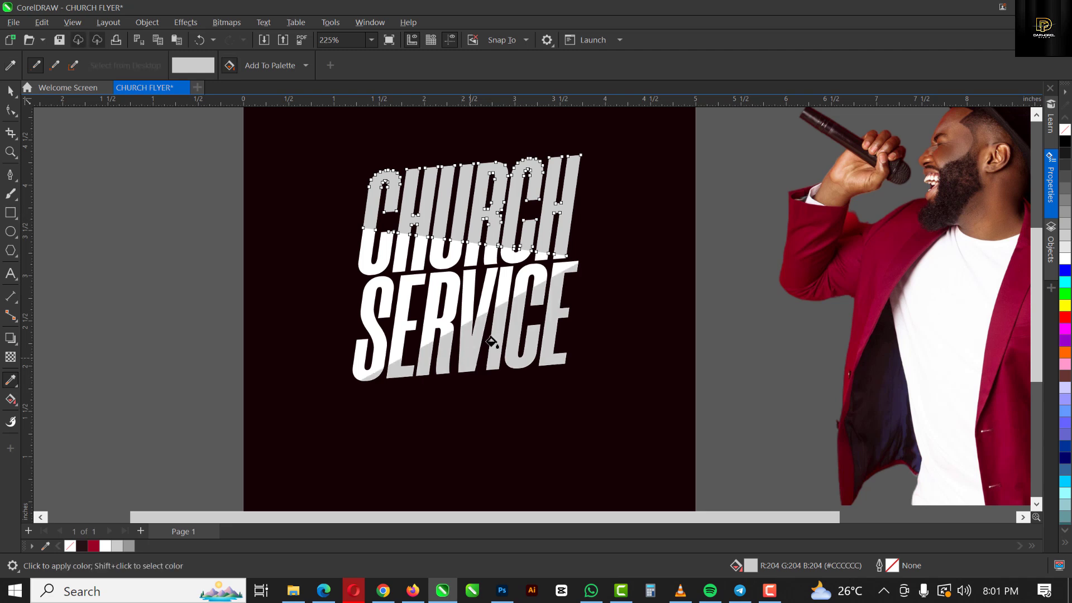
{"action": "key", "text": "space"}
{"action": "key", "text": "Escape"}
Cast a perspective drop shadow upward from the base of the gray SERVICE part, at about 91 degrees with a stretch of about 103
{"action": "scroll", "coordinate": [517, 254], "scroll_direction": "down", "scroll_amount": 3}
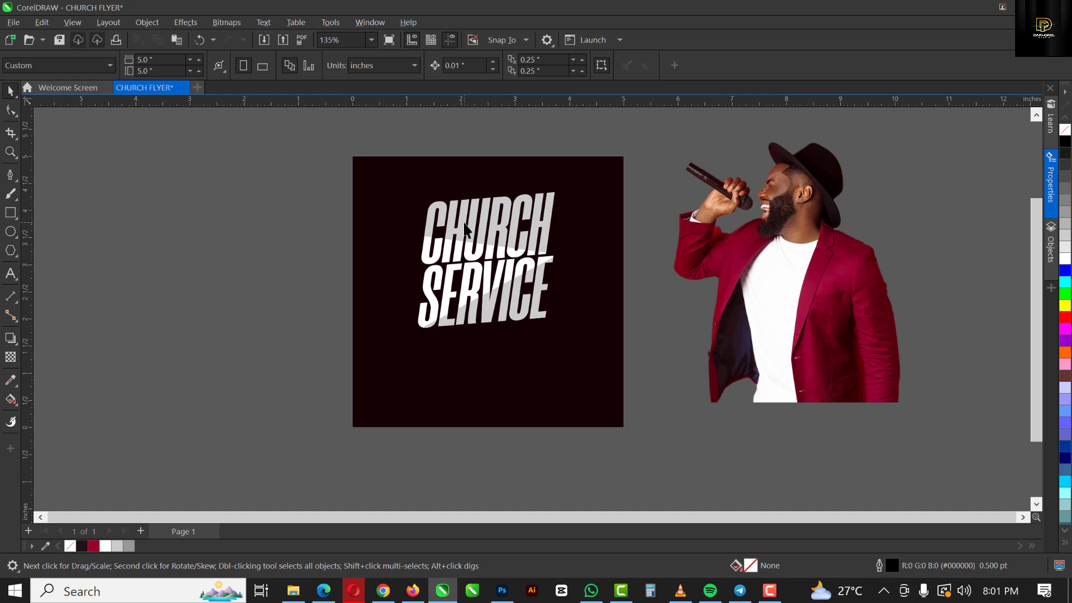
{"action": "scroll", "coordinate": [464, 228], "scroll_direction": "up", "scroll_amount": 3}
{"action": "left_click", "coordinate": [492, 306]}
{"action": "scroll", "coordinate": [491, 306], "scroll_direction": "up", "scroll_amount": 2}
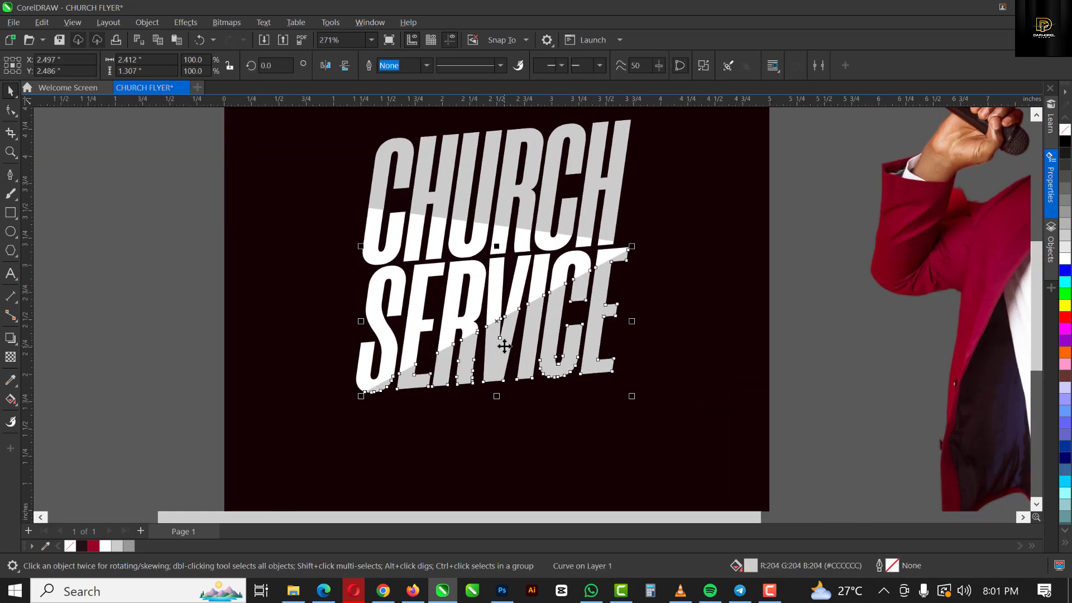
{"action": "scroll", "coordinate": [504, 347], "scroll_direction": "up", "scroll_amount": 2}
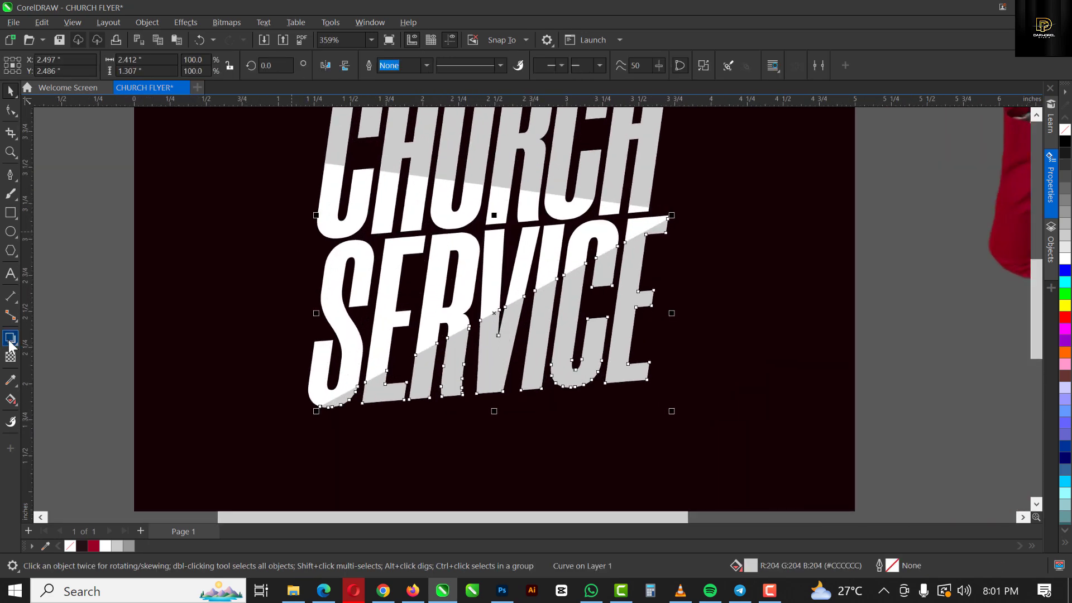
{"action": "left_click", "coordinate": [10, 341]}
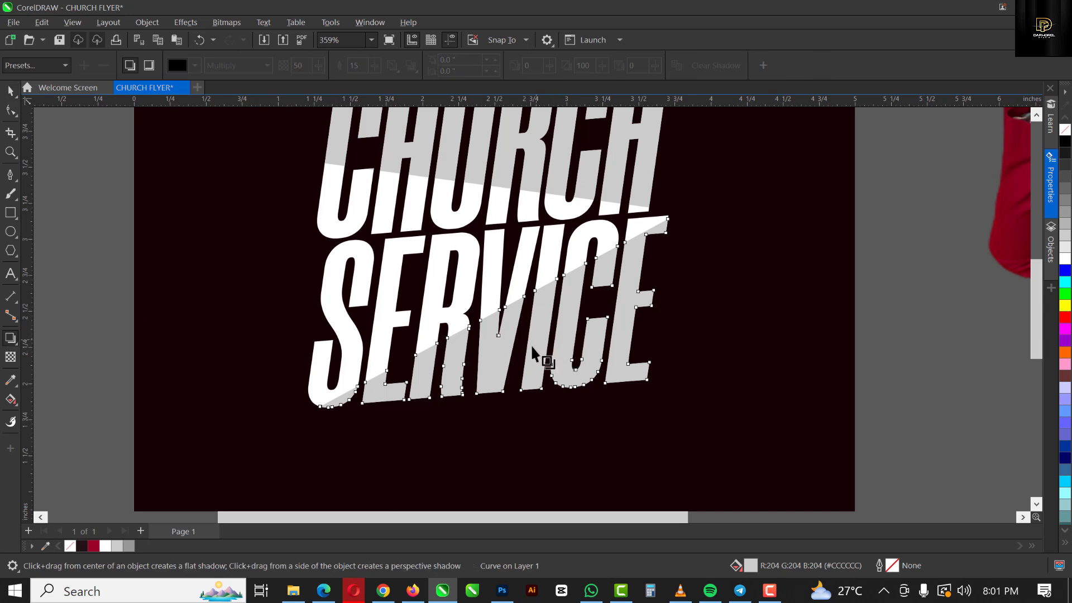
{"action": "left_click_drag", "start_coordinate": [510, 307], "coordinate": [508, 369]}
{"action": "key", "text": "ctrl+z"}
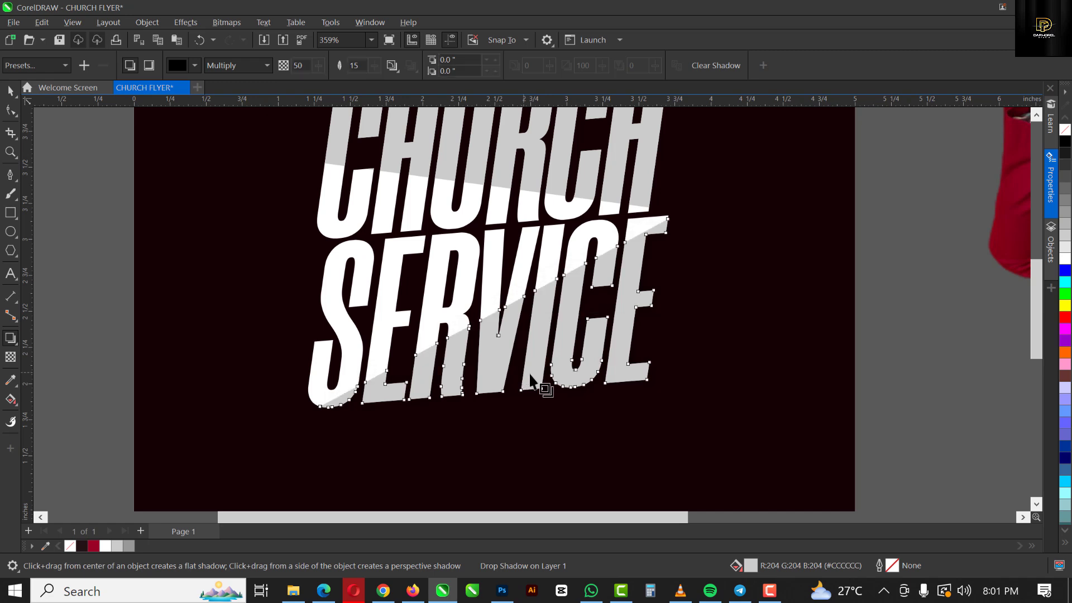
{"action": "left_click_drag", "start_coordinate": [592, 384], "coordinate": [491, 214]}
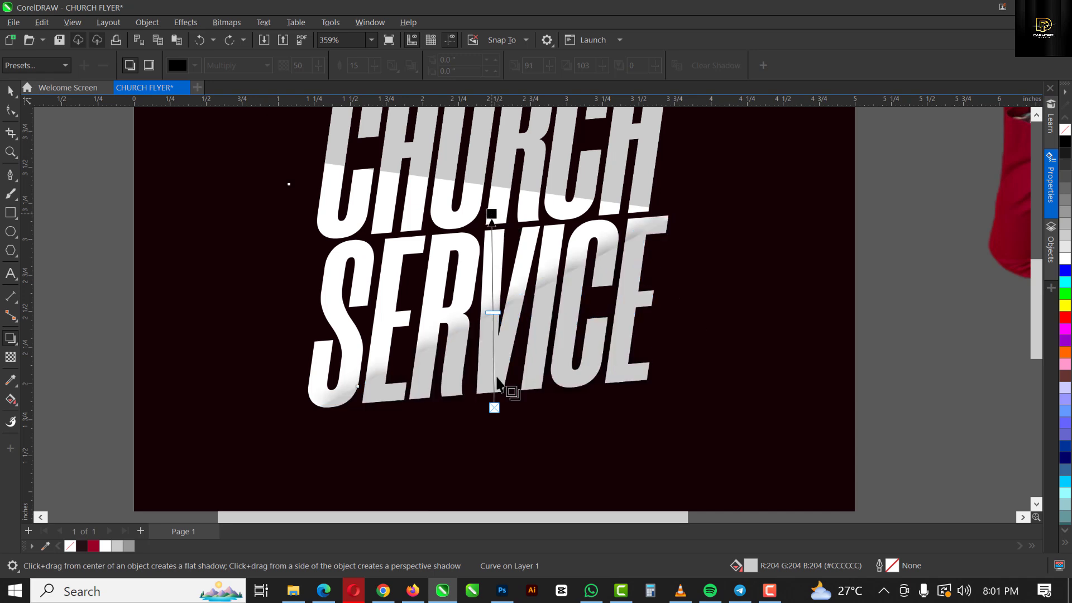
Set the SERVICE drop shadow's opacity to 58 and its feathering to 17
{"action": "left_click_drag", "start_coordinate": [375, 65], "coordinate": [372, 64]}
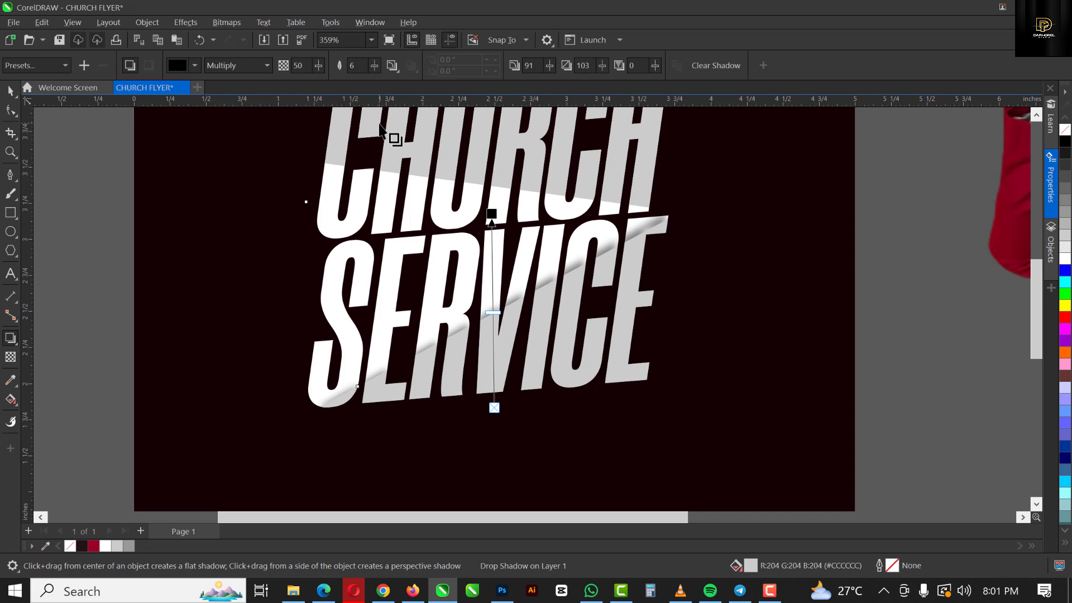
{"action": "left_click_drag", "start_coordinate": [319, 65], "coordinate": [407, 162]}
{"action": "left_click_drag", "start_coordinate": [374, 65], "coordinate": [369, 65]}
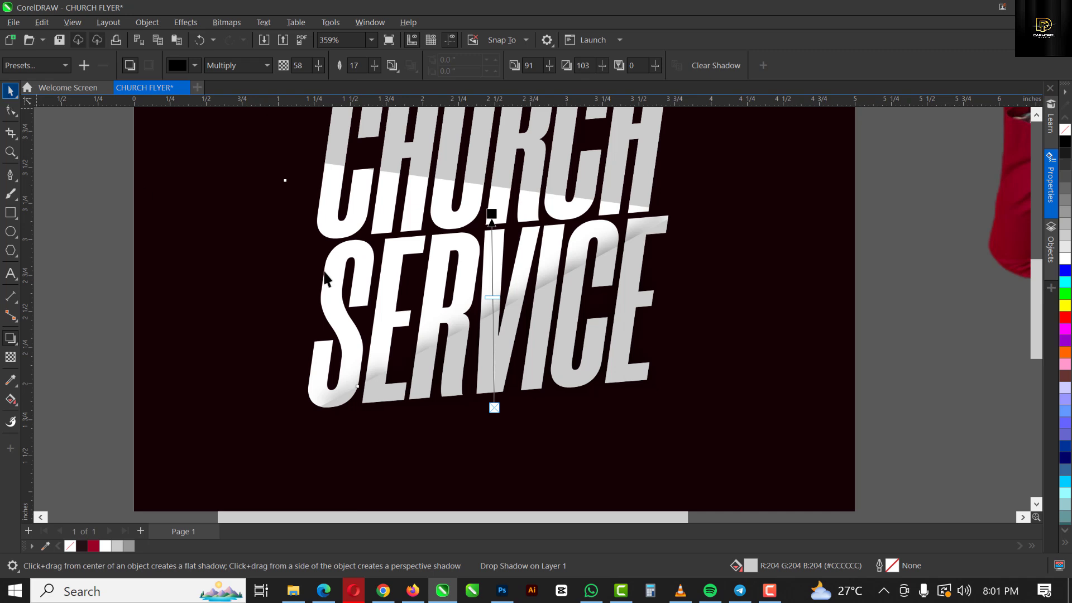
{"action": "left_click", "coordinate": [479, 311]}
{"action": "scroll", "coordinate": [484, 311], "scroll_direction": "down", "scroll_amount": 4}
{"action": "key", "text": "space"}
Add a flat drop shadow to the gray upper part of CHURCH, offset about -0.006 inch horizontally and -0.05 inch vertically
{"action": "left_click", "coordinate": [494, 231]}
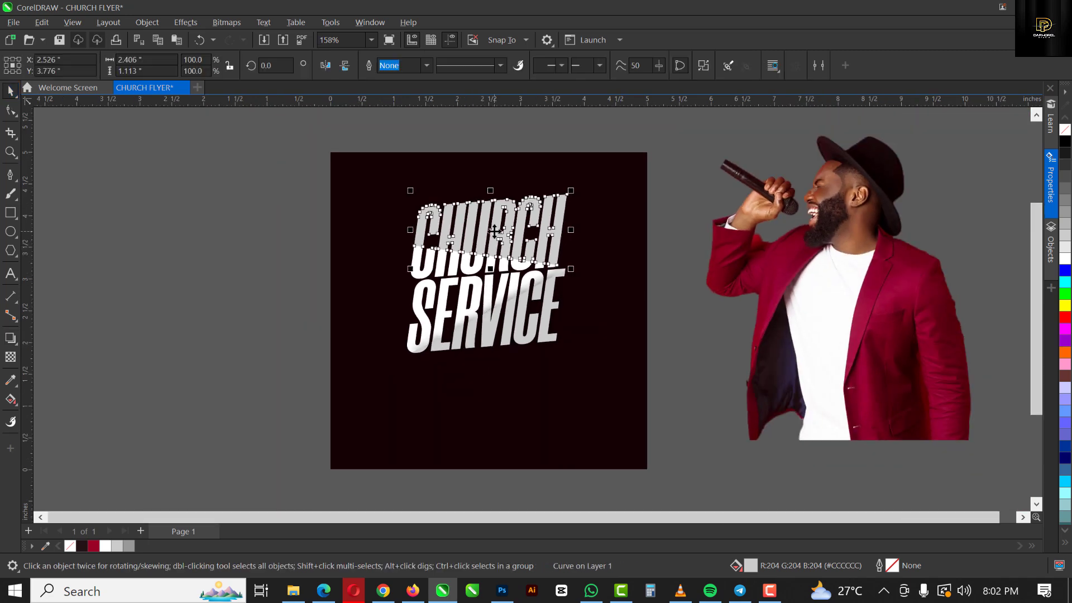
{"action": "scroll", "coordinate": [494, 230], "scroll_direction": "up", "scroll_amount": 3}
{"action": "left_click", "coordinate": [10, 338]}
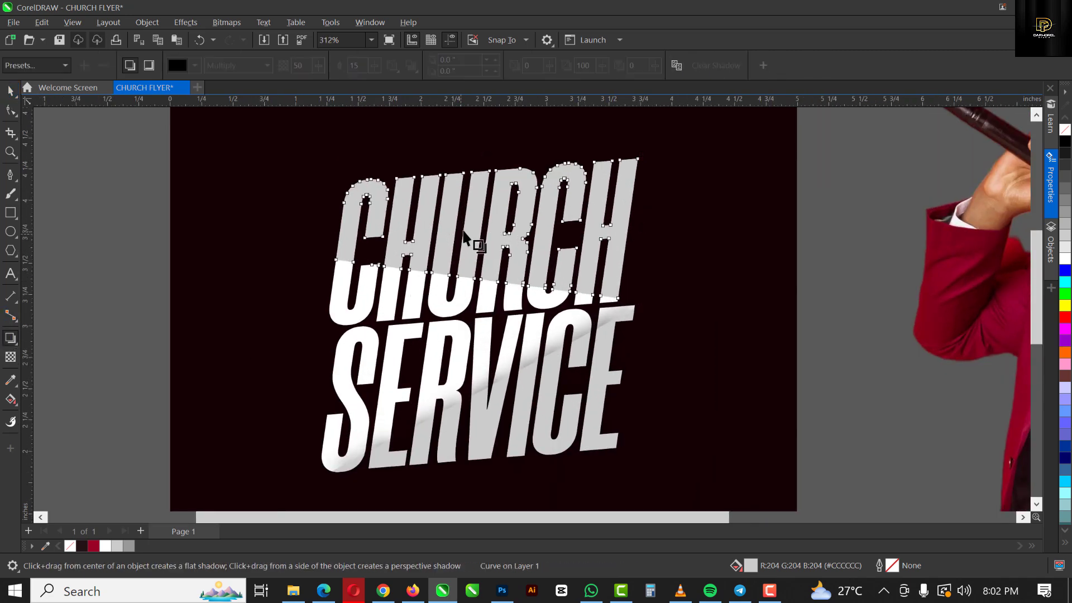
{"action": "left_click_drag", "start_coordinate": [487, 229], "coordinate": [479, 306]}
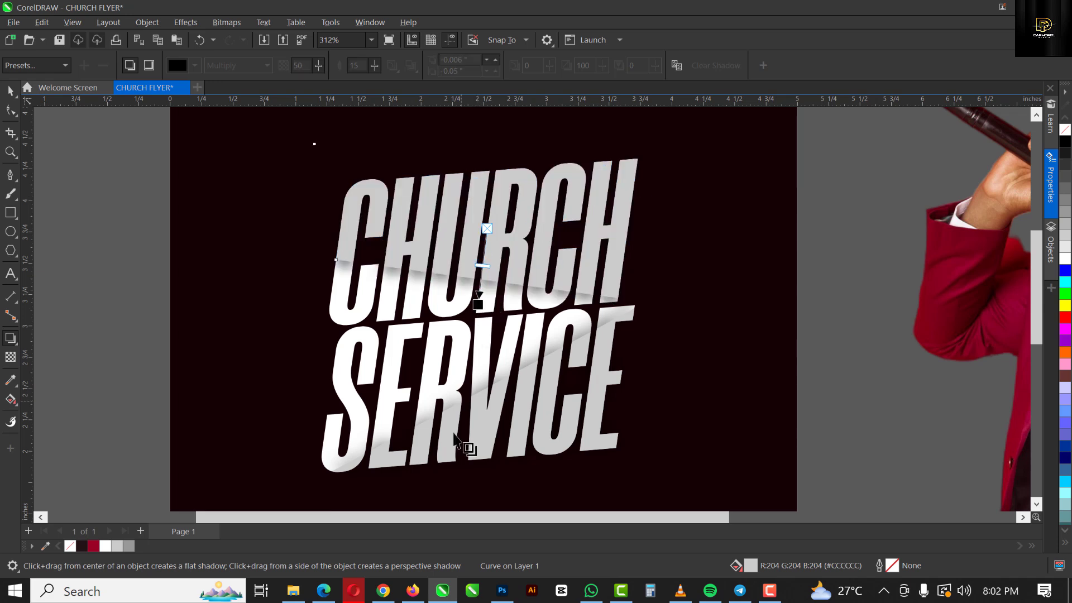
Set the opacity of the CHURCH drop shadow to 67
{"action": "left_click_drag", "start_coordinate": [318, 65], "coordinate": [327, 65]}
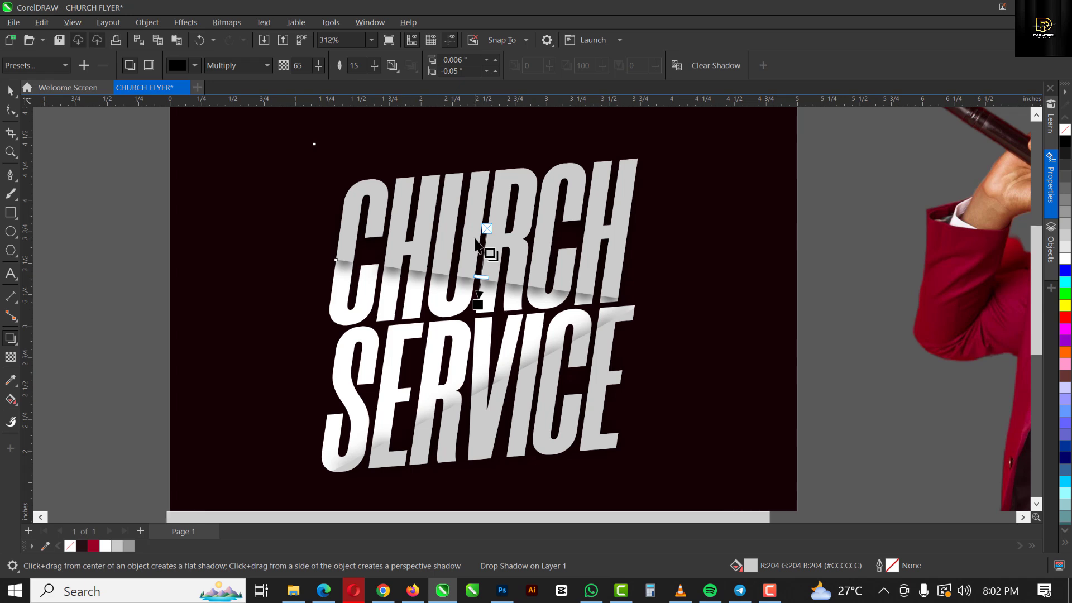
{"action": "scroll", "coordinate": [478, 246], "scroll_direction": "down", "scroll_amount": 3}
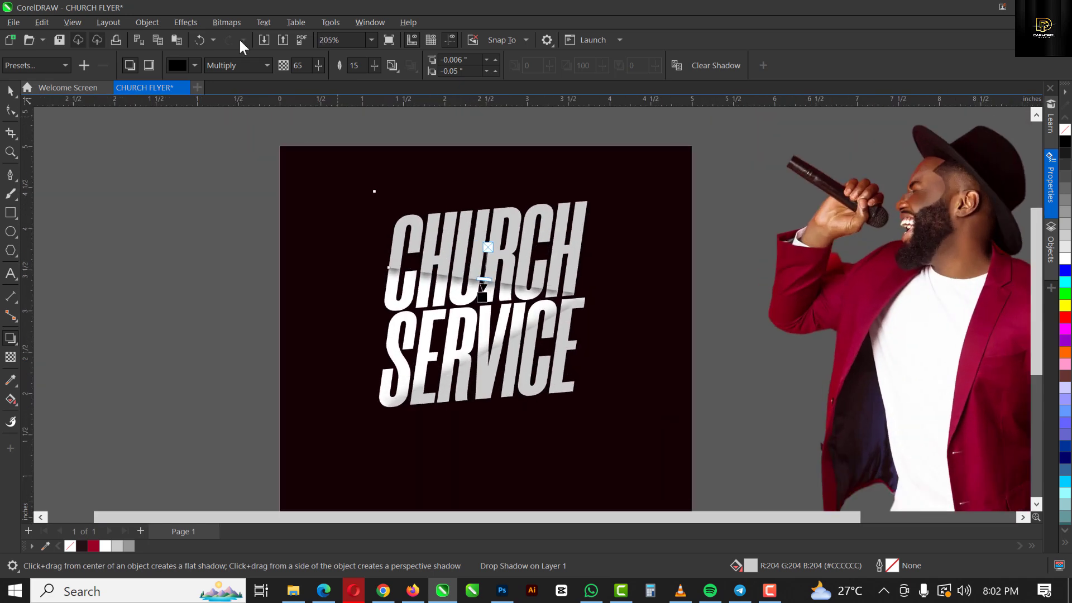
{"action": "scroll", "coordinate": [371, 185], "scroll_direction": "up", "scroll_amount": 3}
{"action": "left_click_drag", "start_coordinate": [318, 66], "coordinate": [321, 65]}
{"action": "scroll", "coordinate": [548, 332], "scroll_direction": "down", "scroll_amount": 1}
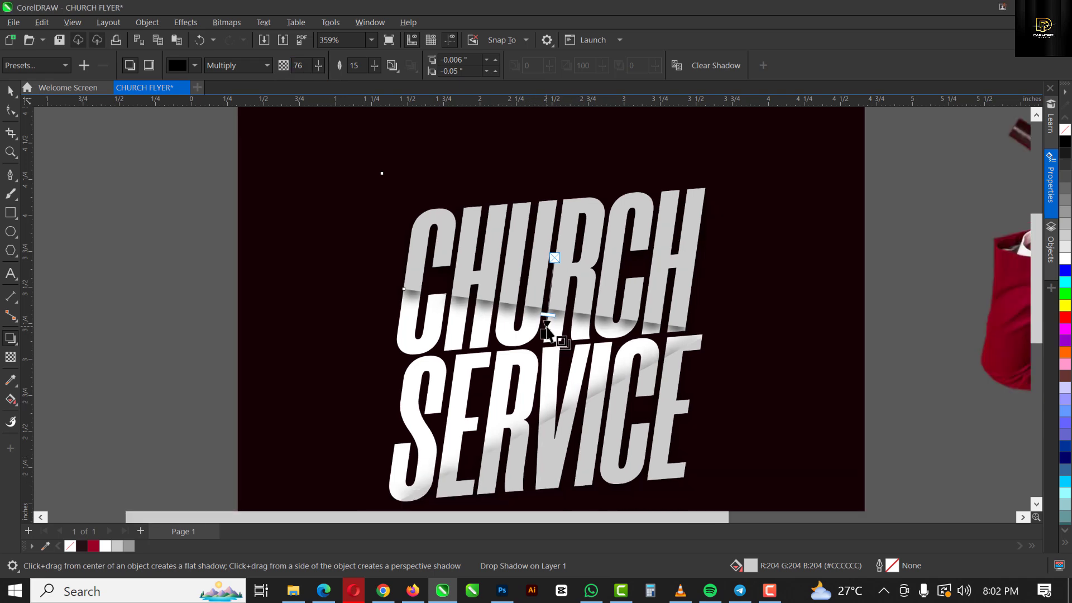
{"action": "scroll", "coordinate": [545, 323], "scroll_direction": "down", "scroll_amount": 2}
{"action": "scroll", "coordinate": [545, 324], "scroll_direction": "up", "scroll_amount": 3}
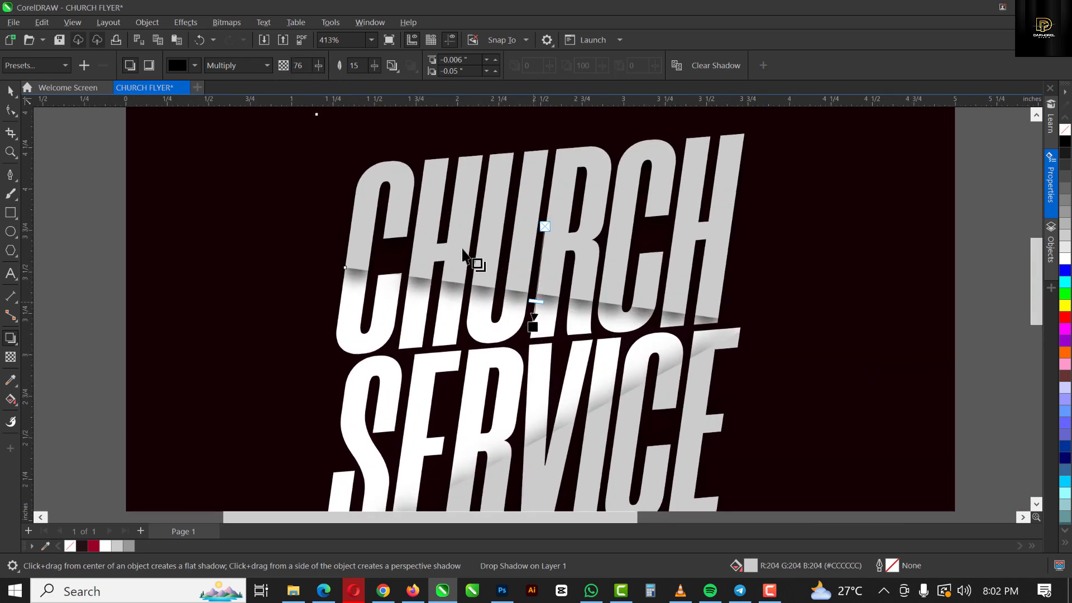
{"action": "left_click_drag", "start_coordinate": [318, 65], "coordinate": [311, 65]}
{"action": "scroll", "coordinate": [443, 287], "scroll_direction": "down", "scroll_amount": 3}
{"action": "key", "text": "space"}
{"action": "scroll", "coordinate": [444, 280], "scroll_direction": "down", "scroll_amount": 4}
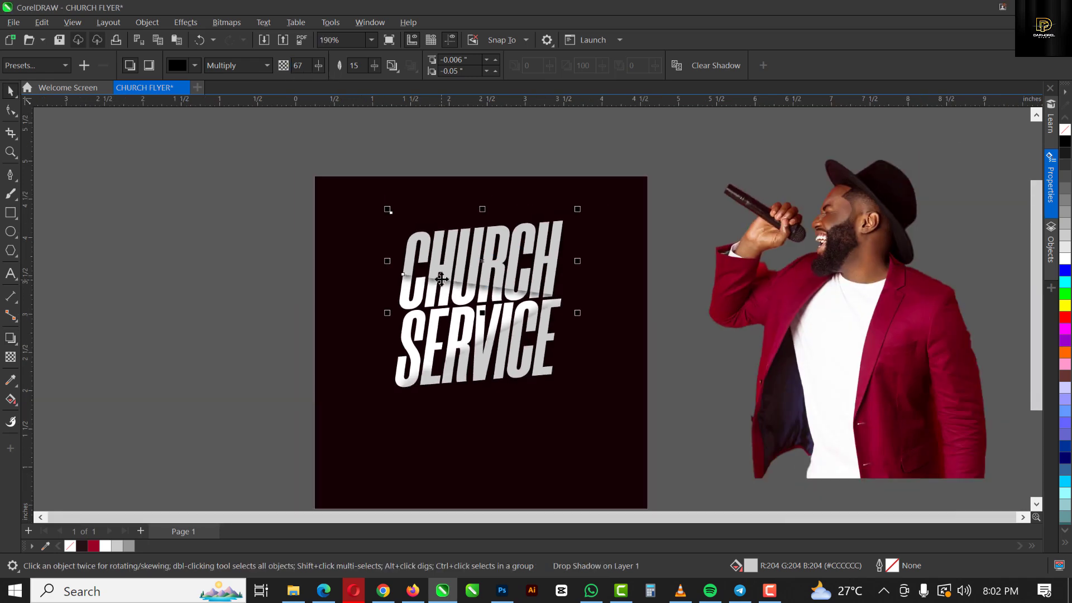
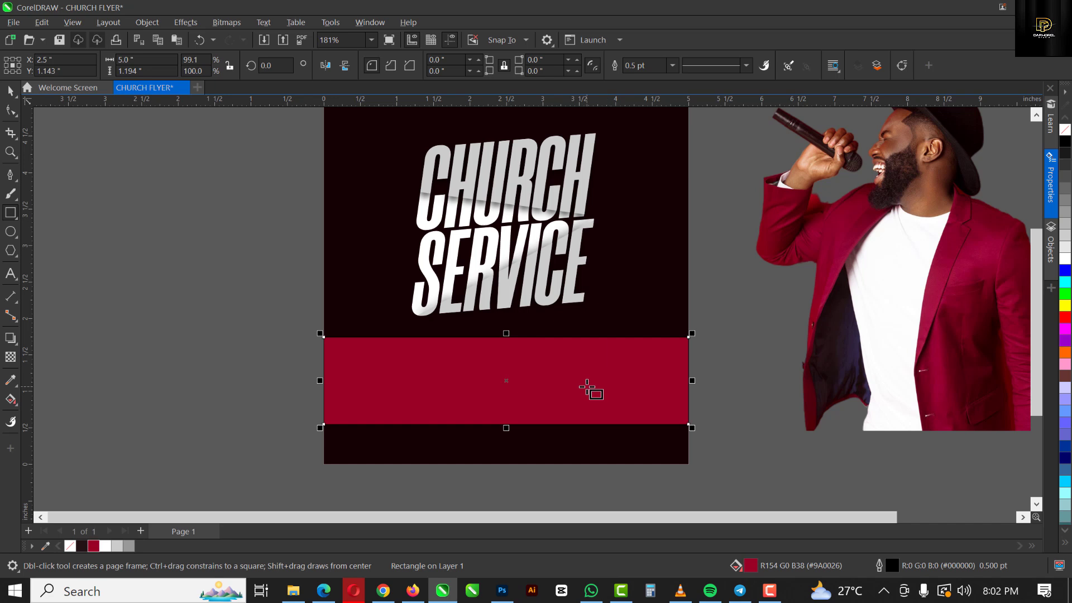
Fill the red rectangle below the title with the dark maroon #51000F sampled from the singer's jacket and remove its outline
{"action": "key", "text": "space"}
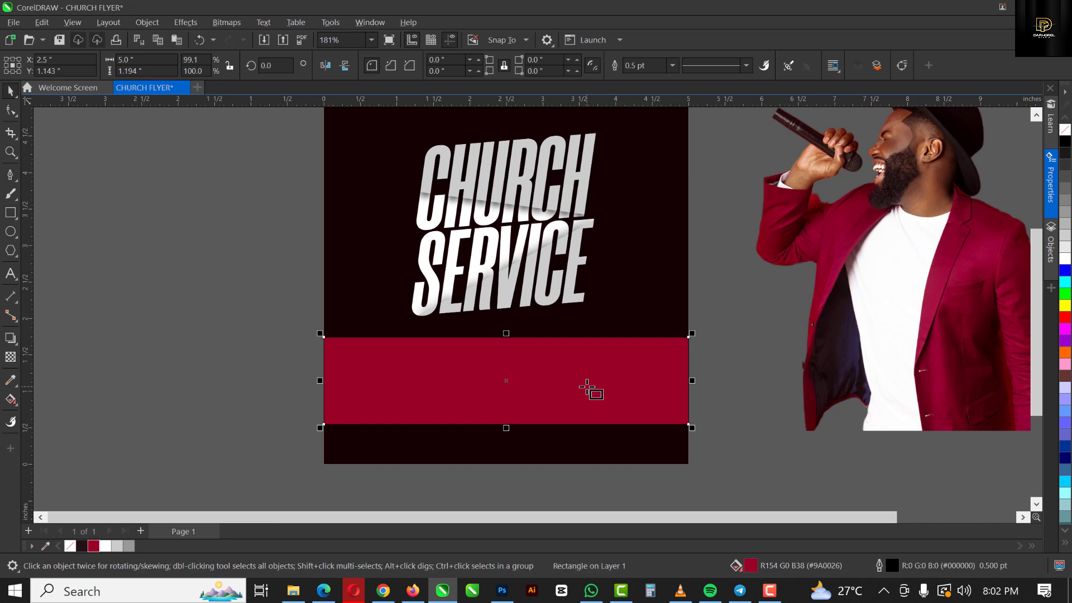
{"action": "left_click", "coordinate": [593, 382]}
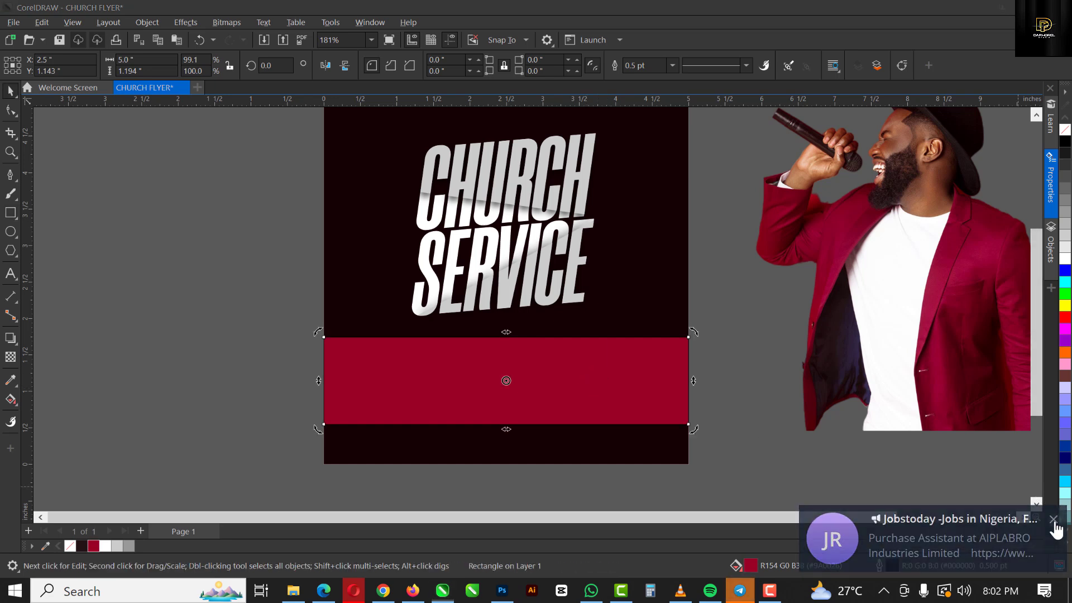
{"action": "left_click", "coordinate": [545, 401]}
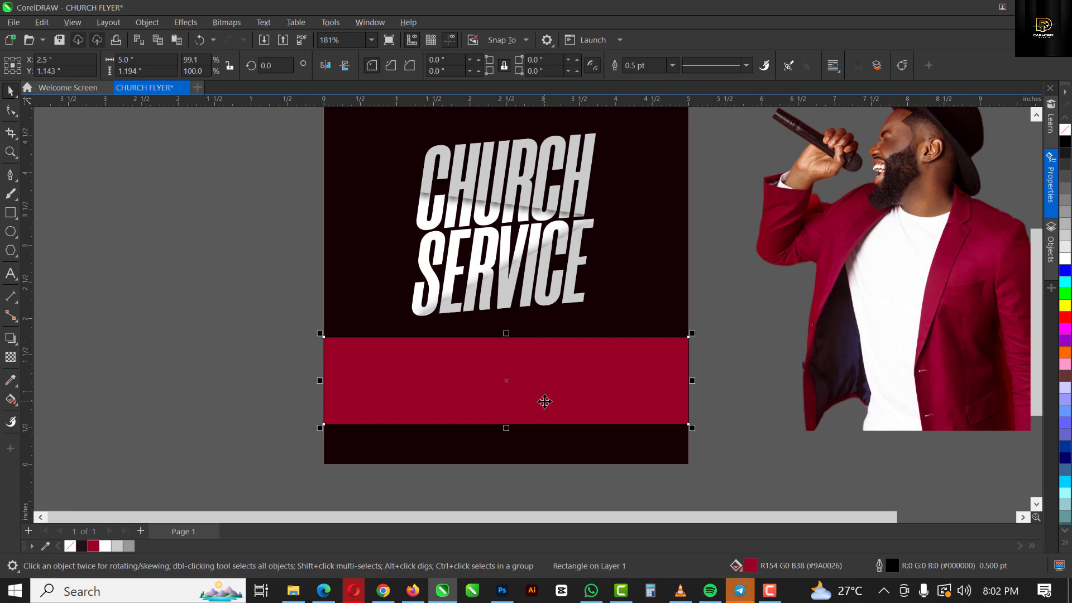
{"action": "left_click", "coordinate": [10, 381]}
{"action": "left_click", "coordinate": [819, 394]}
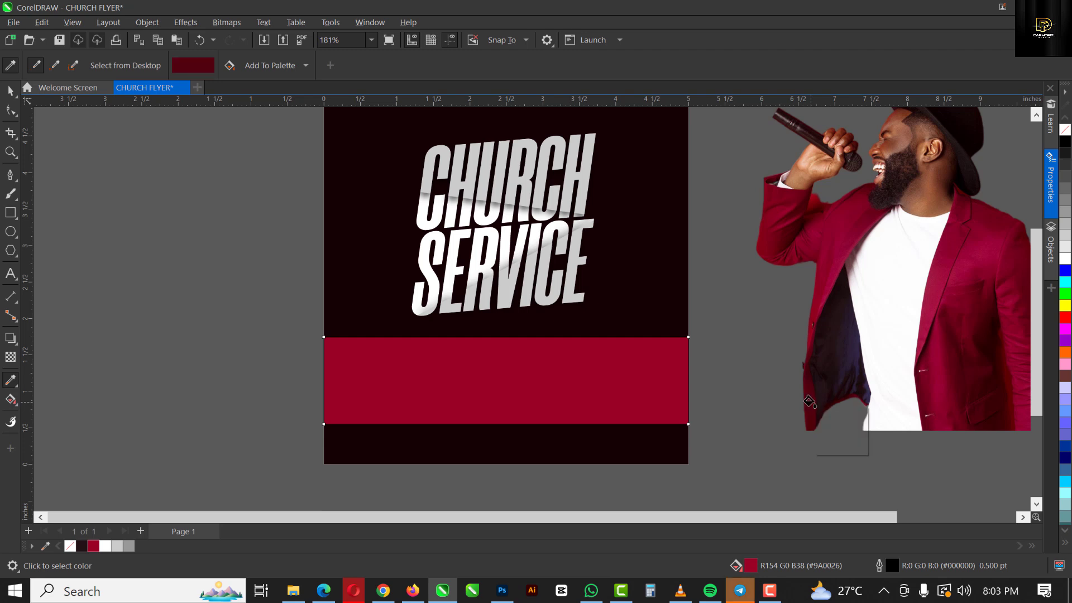
{"action": "left_click", "coordinate": [533, 397]}
{"action": "key", "text": "space"}
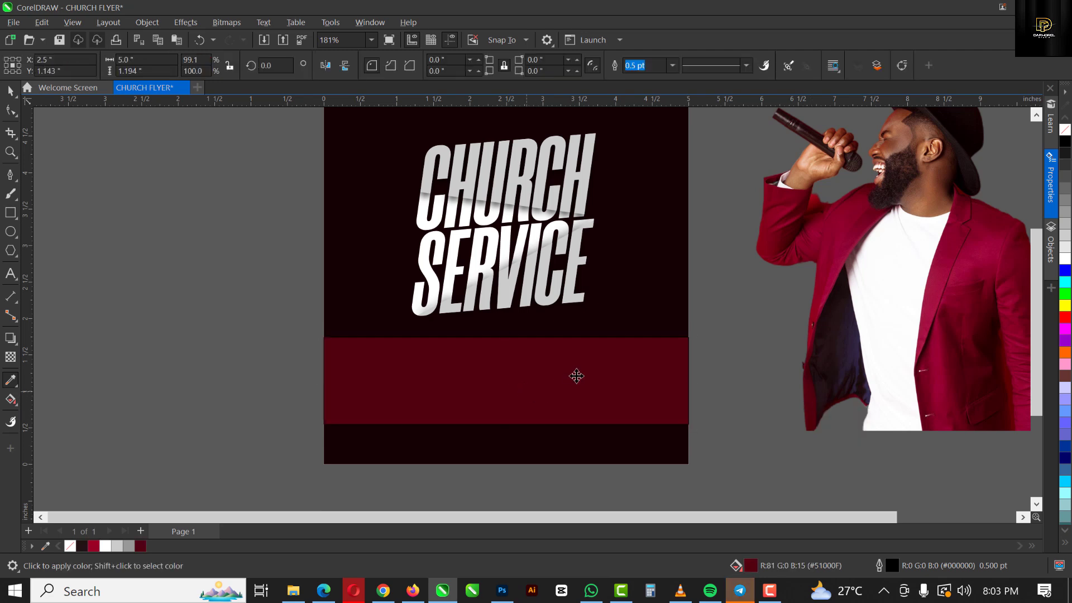
{"action": "right_click", "coordinate": [1065, 132]}
{"action": "left_click", "coordinate": [666, 375]}
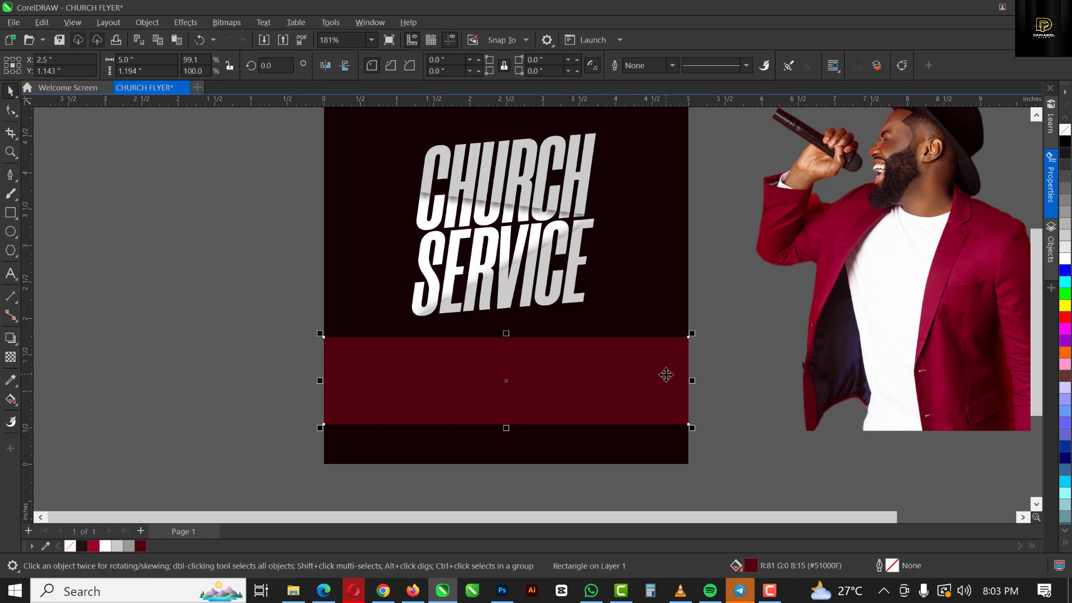
Apply a horizontal linear fountain fill to the rectangle, running from dark maroon at its right edge to orange near its left edge
{"action": "left_click", "coordinate": [12, 400]}
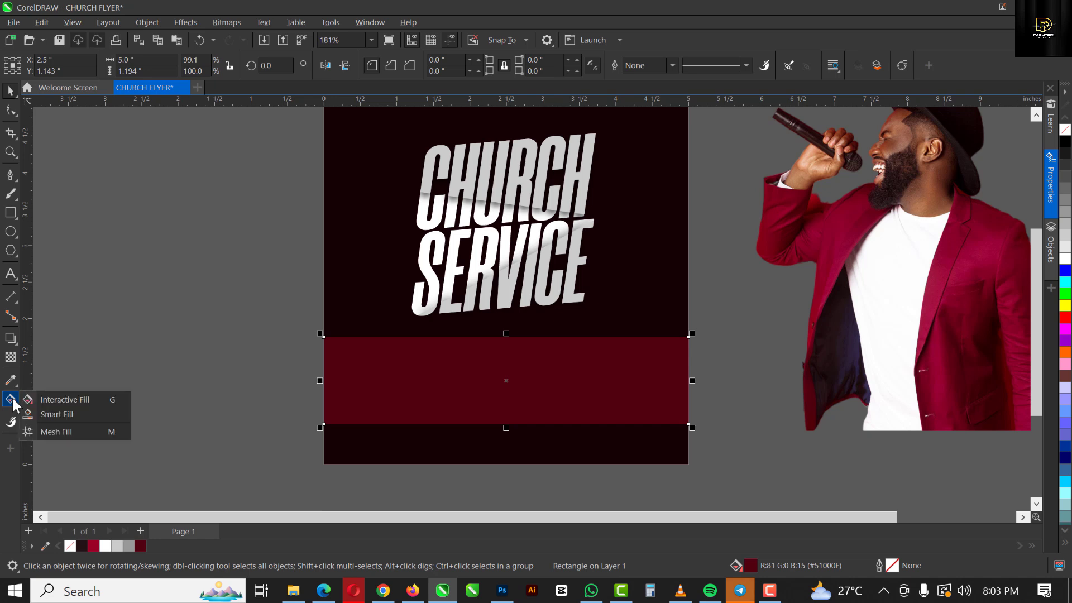
{"action": "left_click", "coordinate": [61, 400]}
{"action": "left_click_drag", "start_coordinate": [655, 389], "coordinate": [335, 388]}
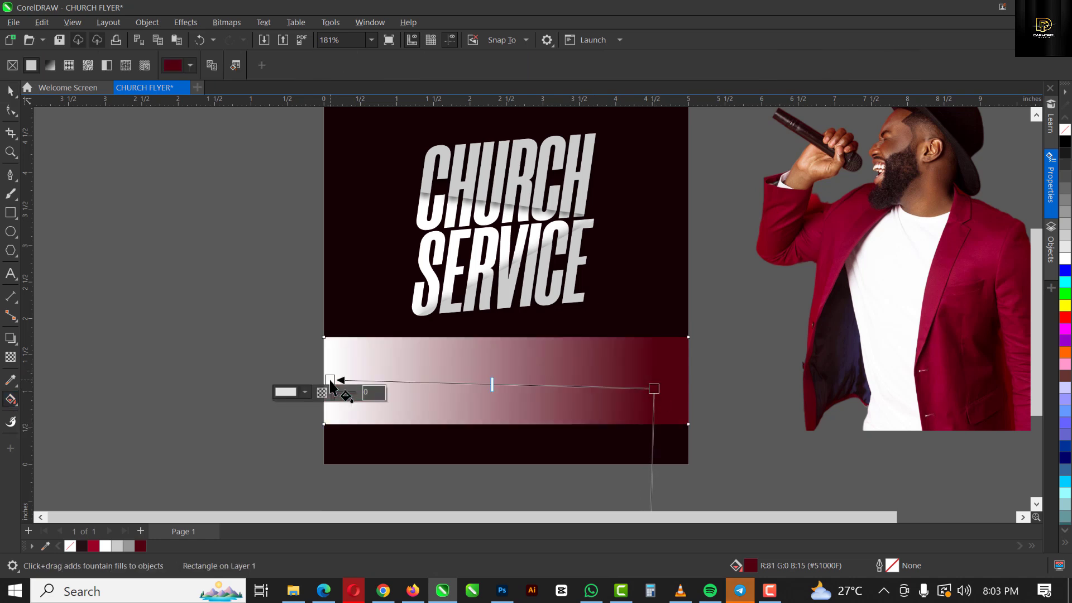
{"action": "left_click", "coordinate": [1067, 354]}
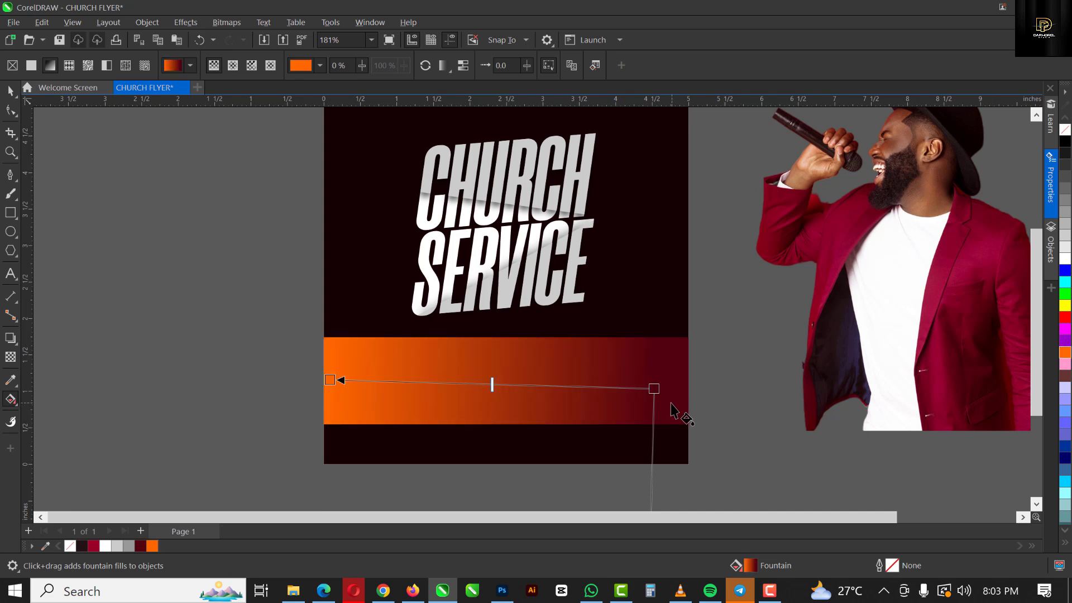
{"action": "left_click_drag", "start_coordinate": [654, 387], "coordinate": [689, 379]}
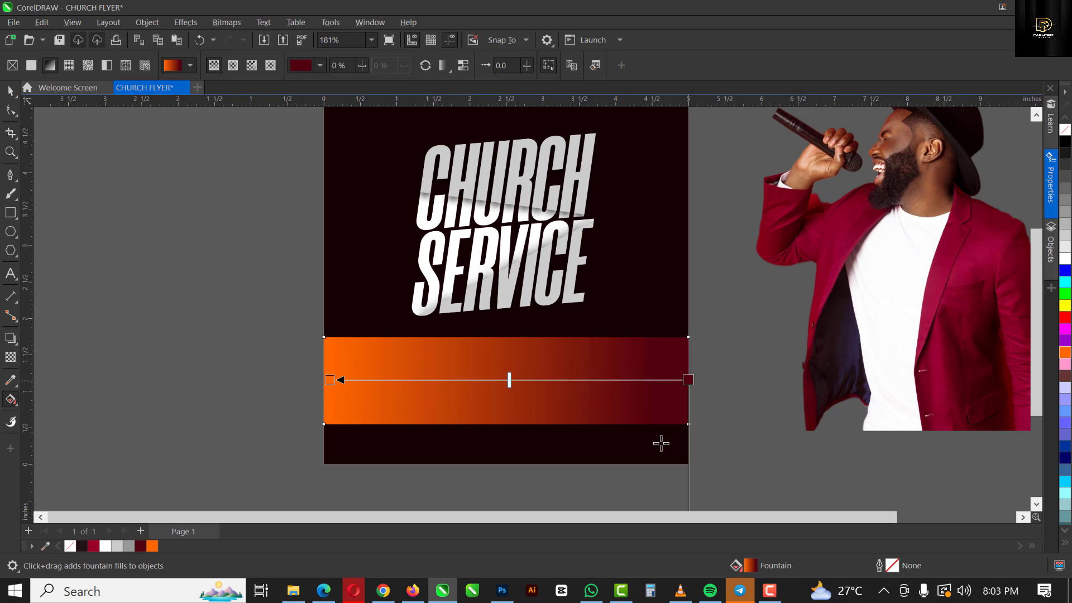
{"action": "key", "text": "Escape"}
{"action": "key", "text": "space"}
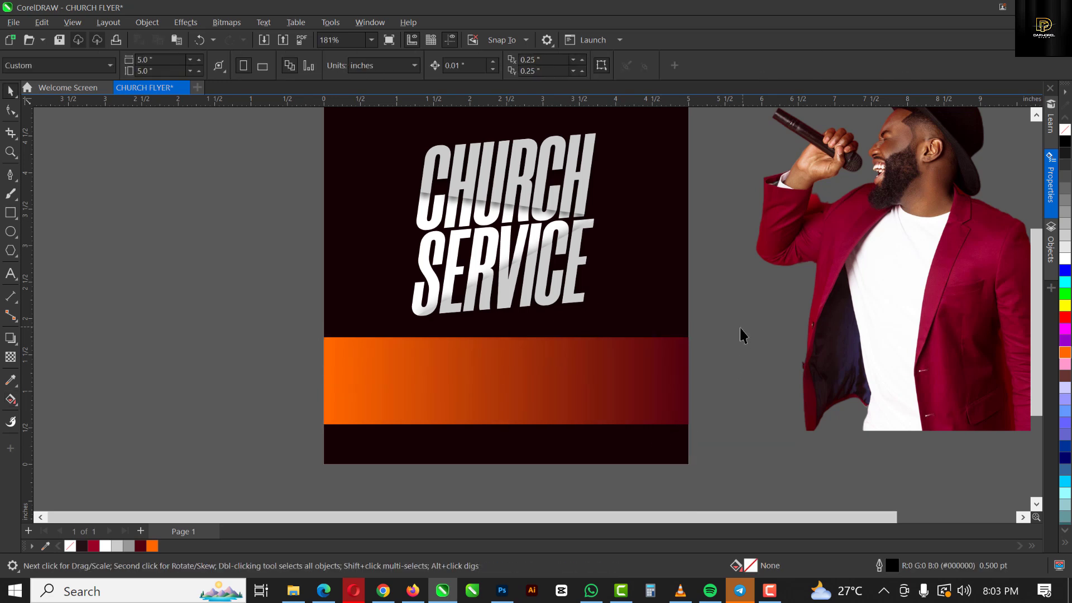
{"action": "scroll", "coordinate": [463, 380], "scroll_direction": "down", "scroll_amount": 1}
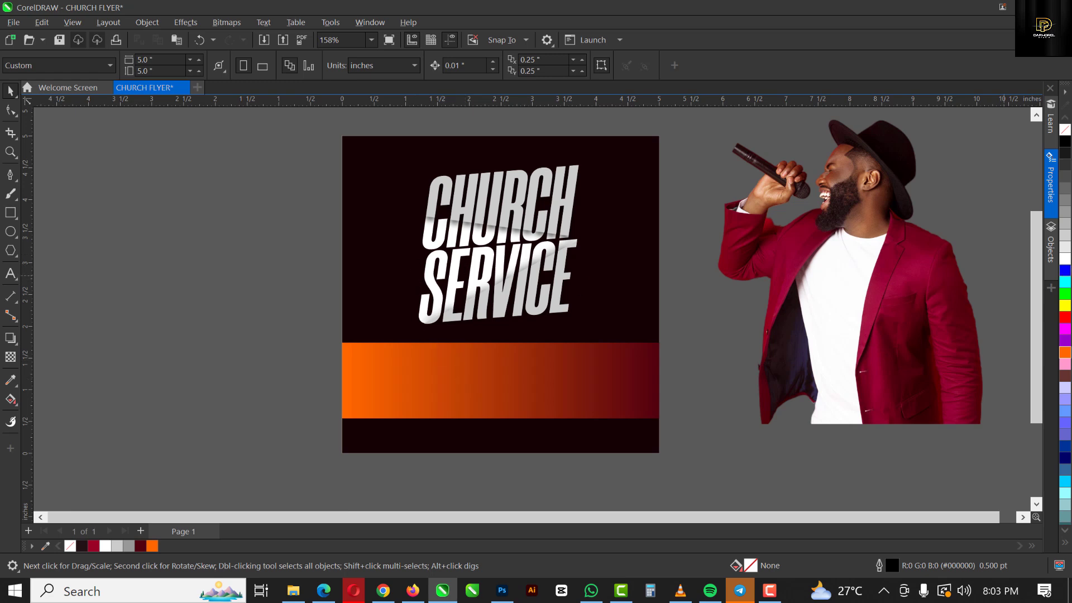
Create a smaller centred copy of the gradient band inside it, about 4.47 inches wide and 0.79 inch high
{"action": "left_click", "coordinate": [484, 361]}
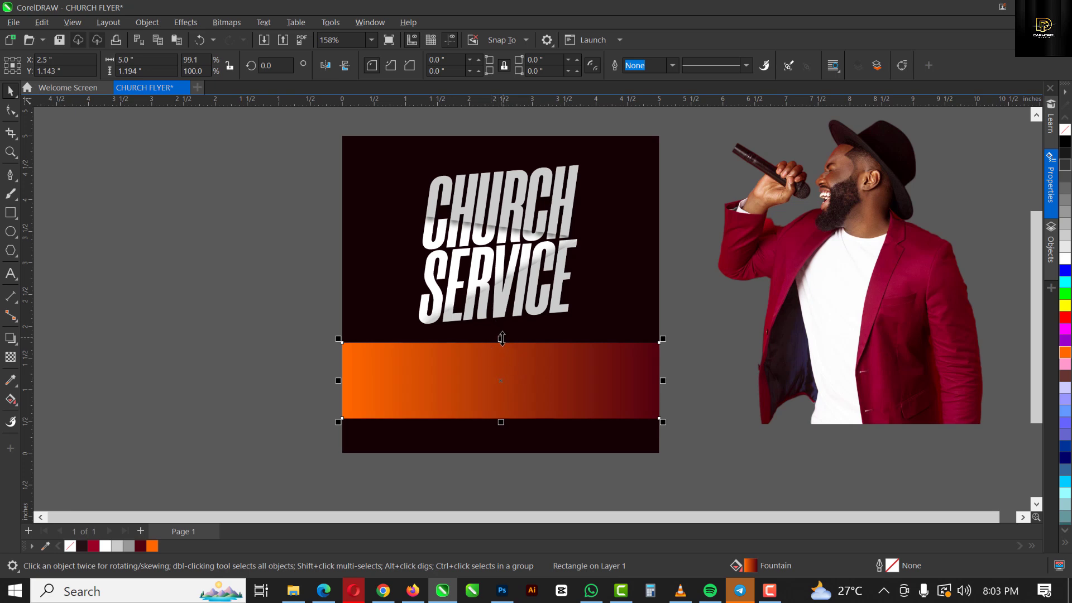
{"action": "left_click_drag", "start_coordinate": [502, 339], "coordinate": [502, 352]}
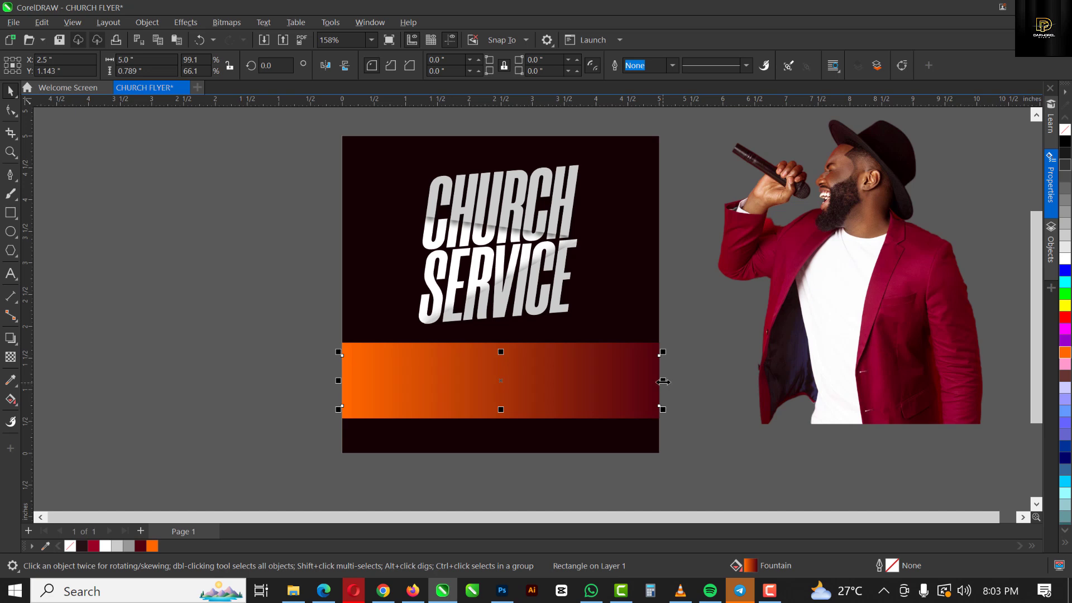
{"action": "left_click_drag", "start_coordinate": [663, 381], "coordinate": [647, 382]}
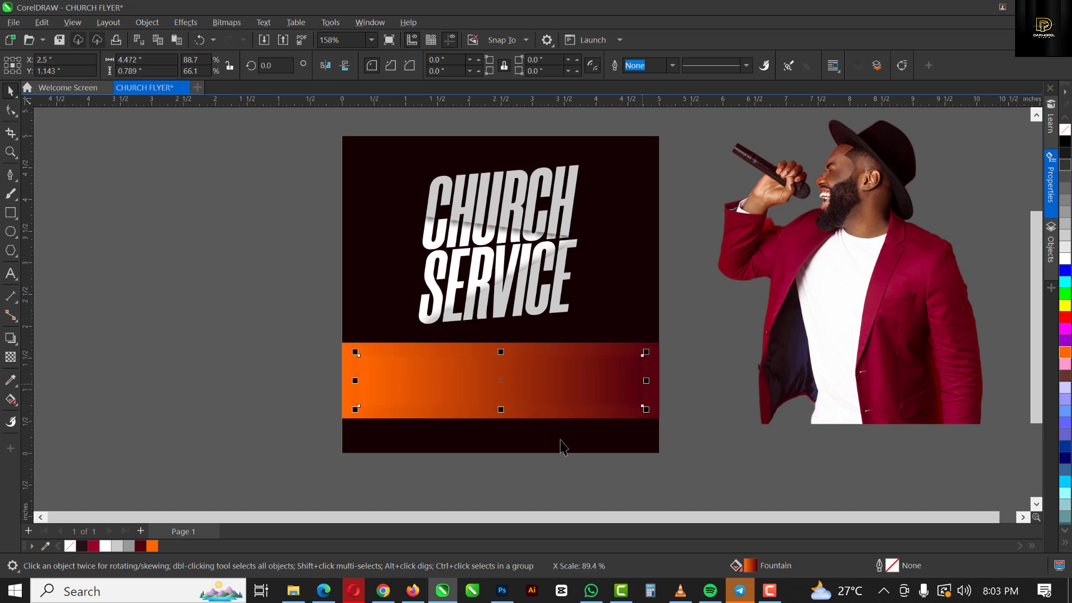
Reverse the inner rectangle's fountain fill so it runs opposite to the outer band
{"action": "key", "text": "g"}
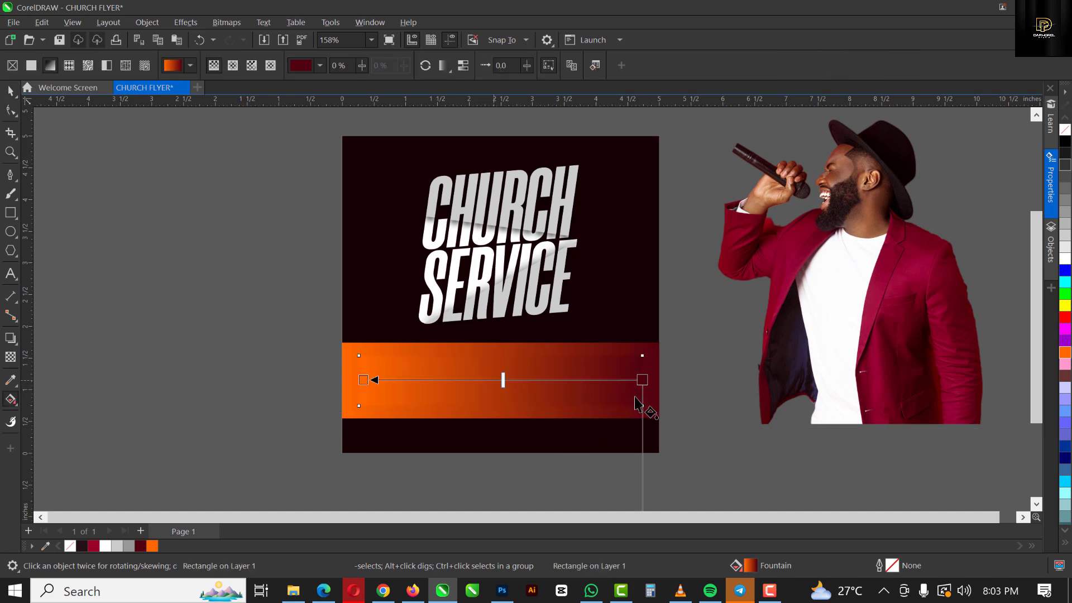
{"action": "left_click", "coordinate": [424, 65]}
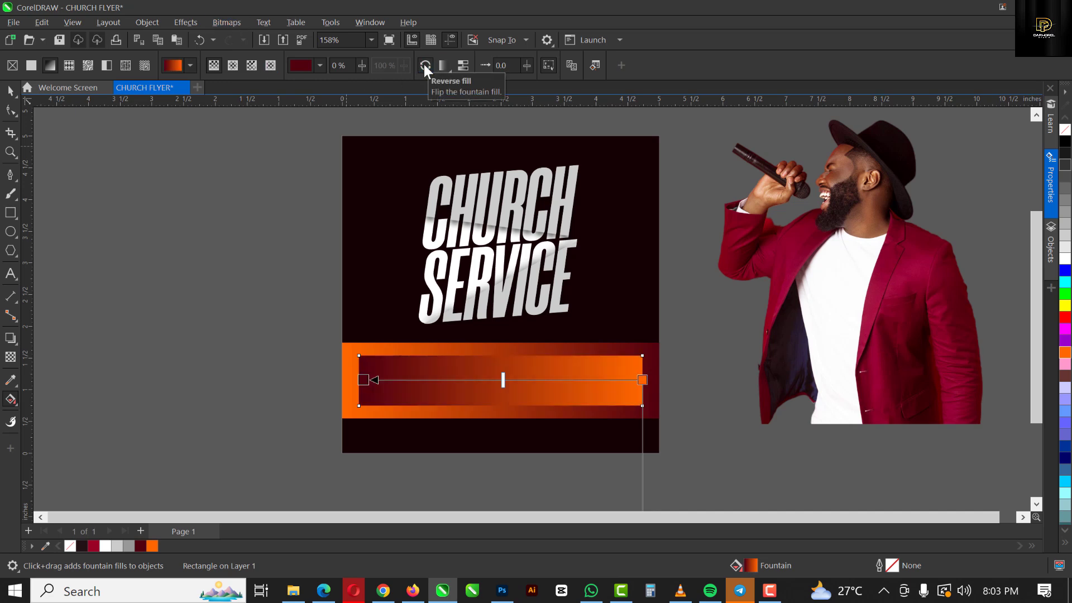
{"action": "key", "text": "space"}
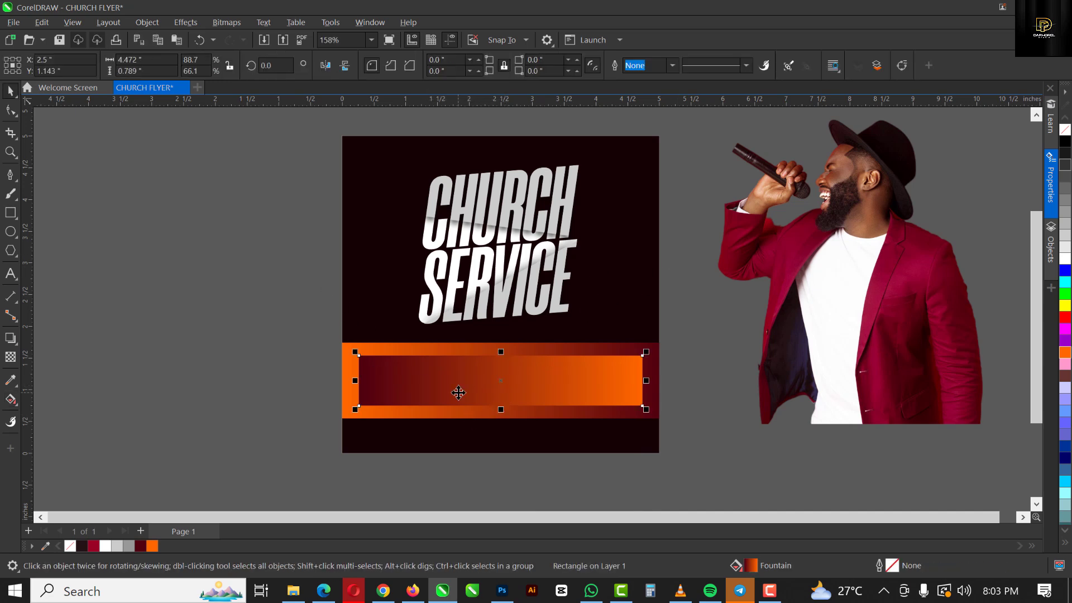
Add a dark red intermediate stop to the outer band's gradient, over a third from its maroon end, and darken that end's colour
{"action": "left_click", "coordinate": [524, 348]}
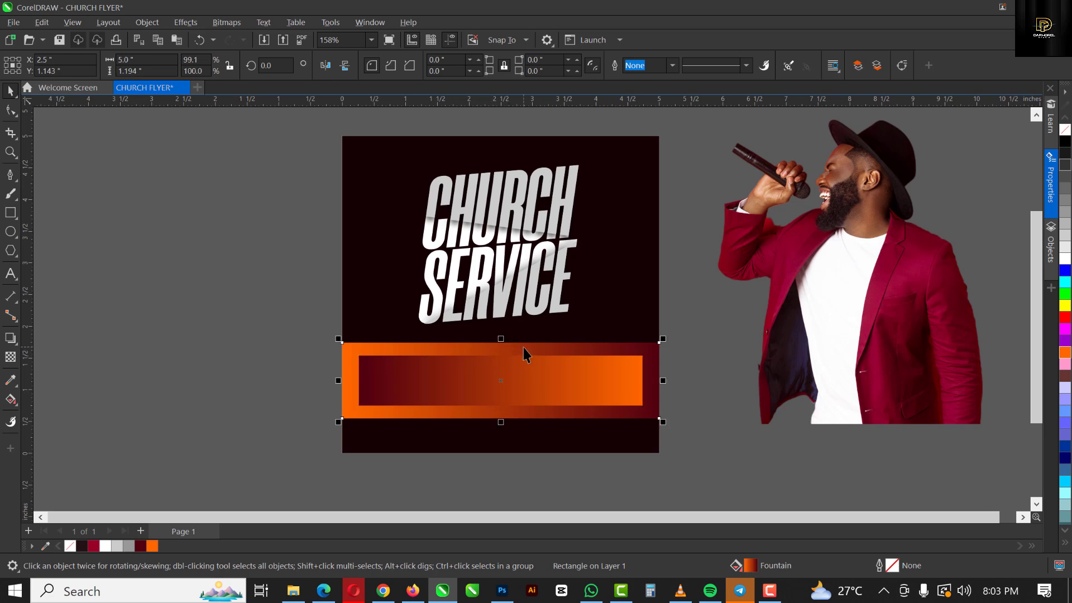
{"action": "key", "text": "g"}
{"action": "scroll", "coordinate": [618, 381], "scroll_direction": "up", "scroll_amount": 1}
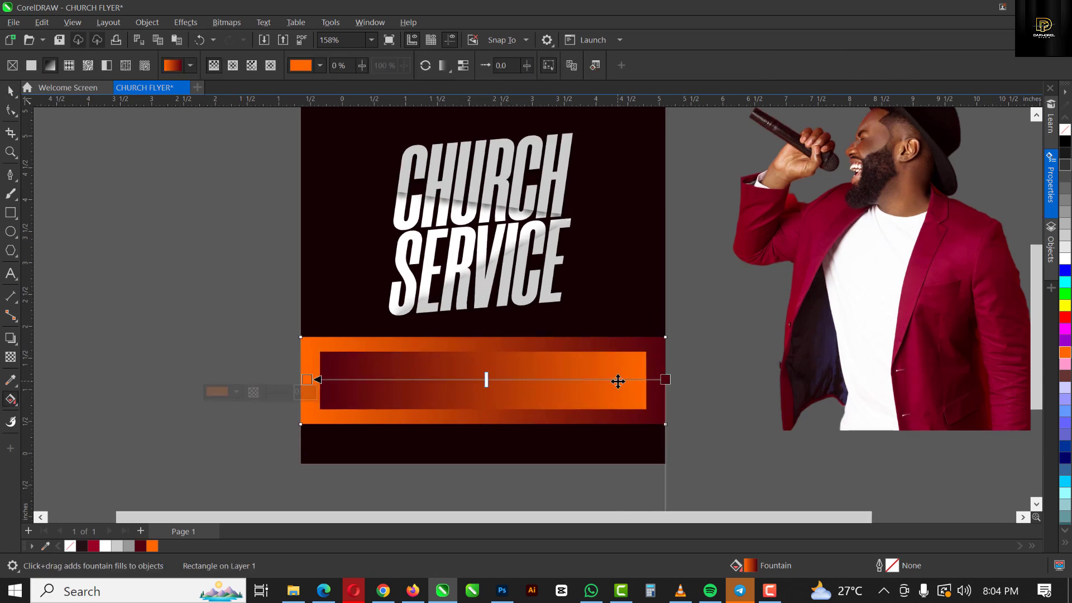
{"action": "scroll", "coordinate": [618, 381], "scroll_direction": "up", "scroll_amount": 1}
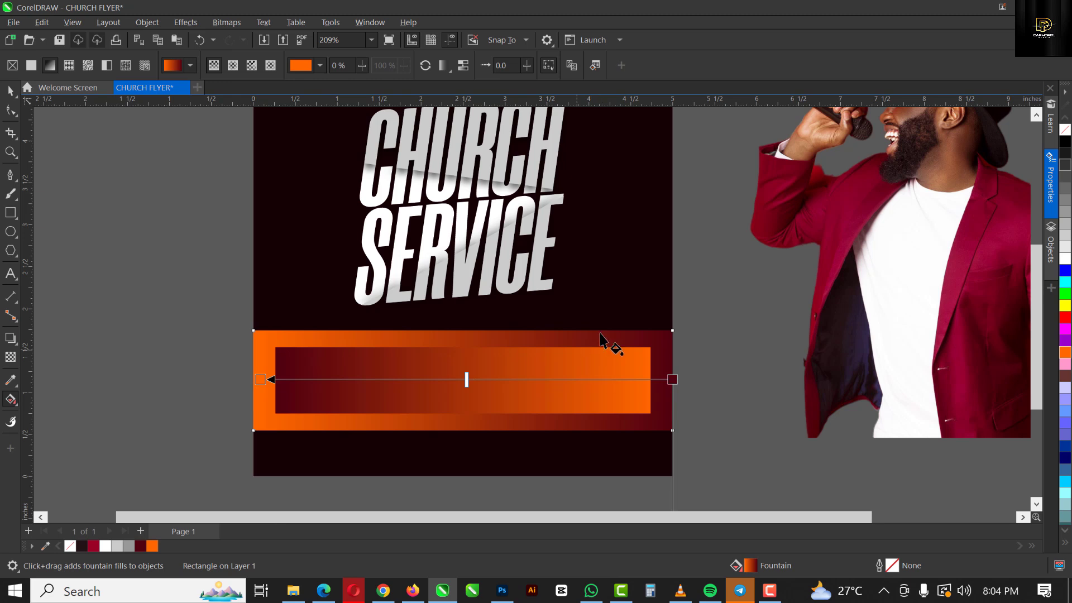
{"action": "double_click", "coordinate": [592, 380]}
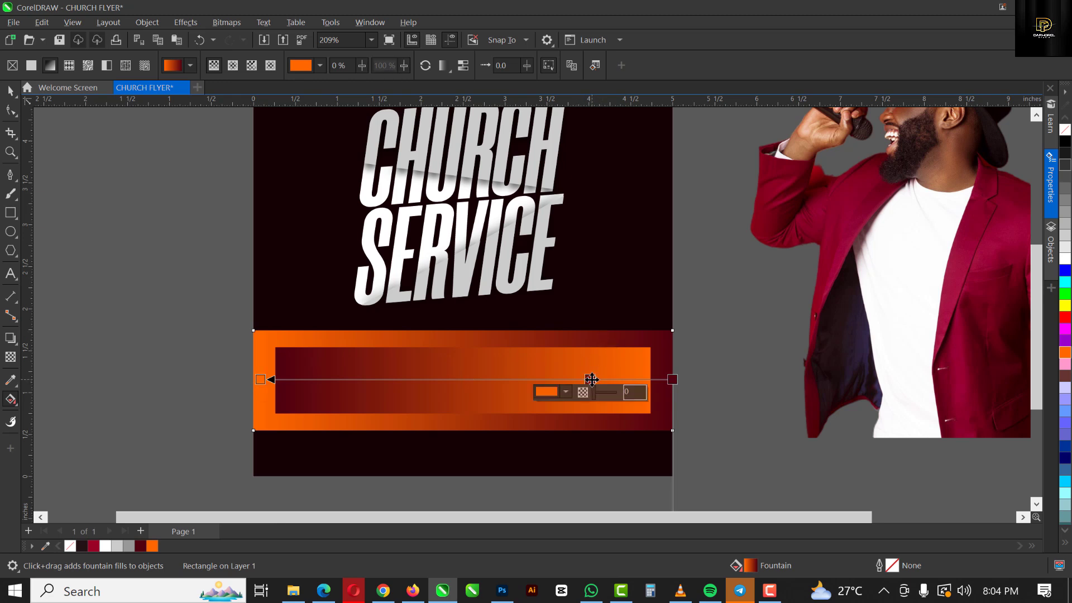
{"action": "left_click_drag", "start_coordinate": [592, 380], "coordinate": [520, 379]}
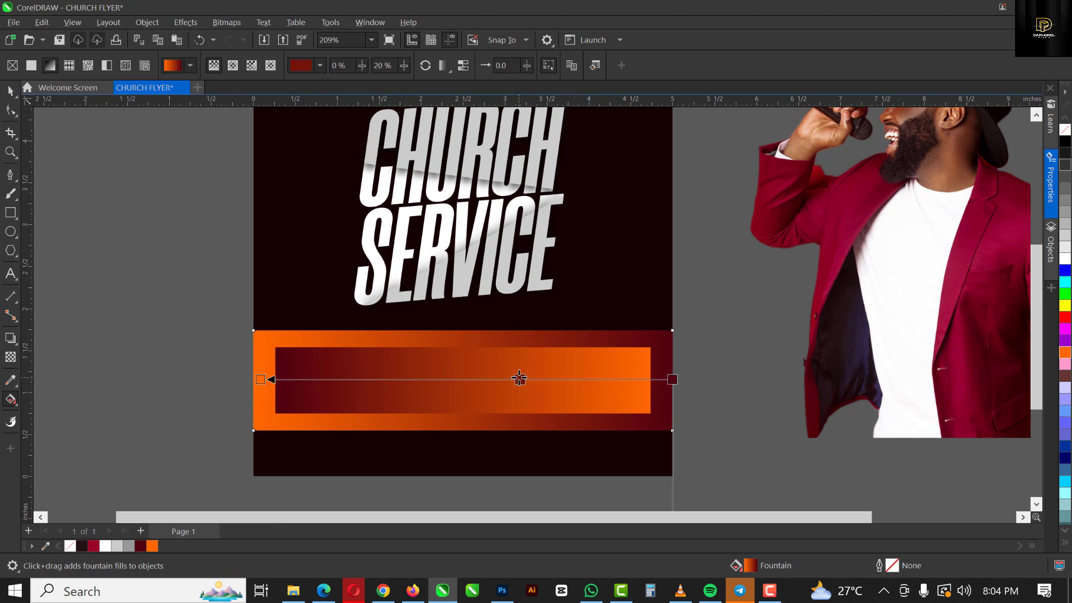
{"action": "left_click", "coordinate": [672, 380]}
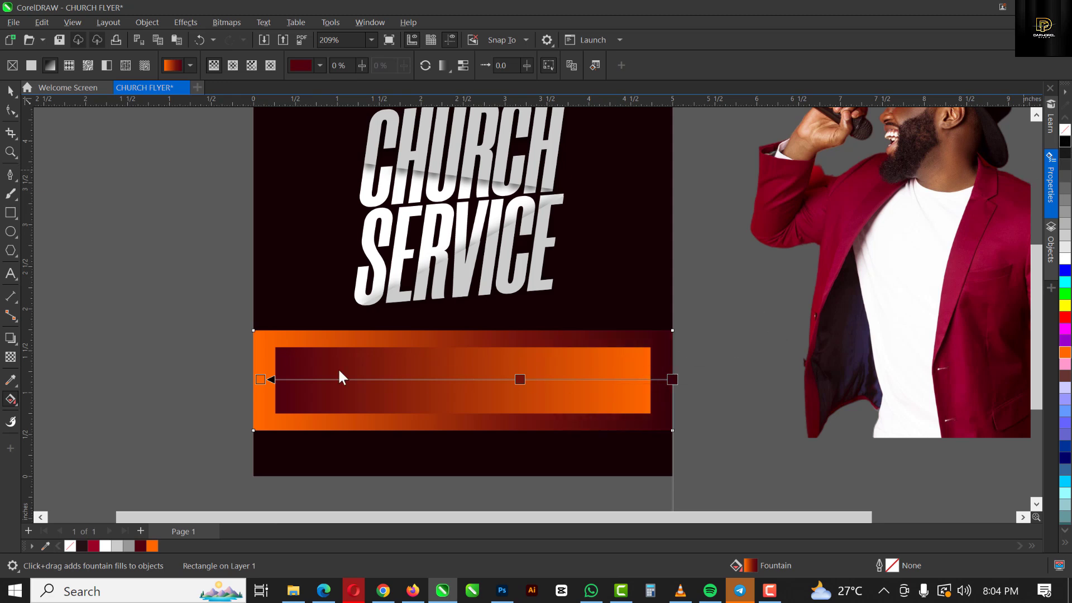
Add an intermediate color stop in the maroon half of the inner rectangle's gradient and darken its maroon end color
{"action": "key", "text": "space"}
{"action": "left_click", "coordinate": [308, 370]}
{"action": "key", "text": "space"}
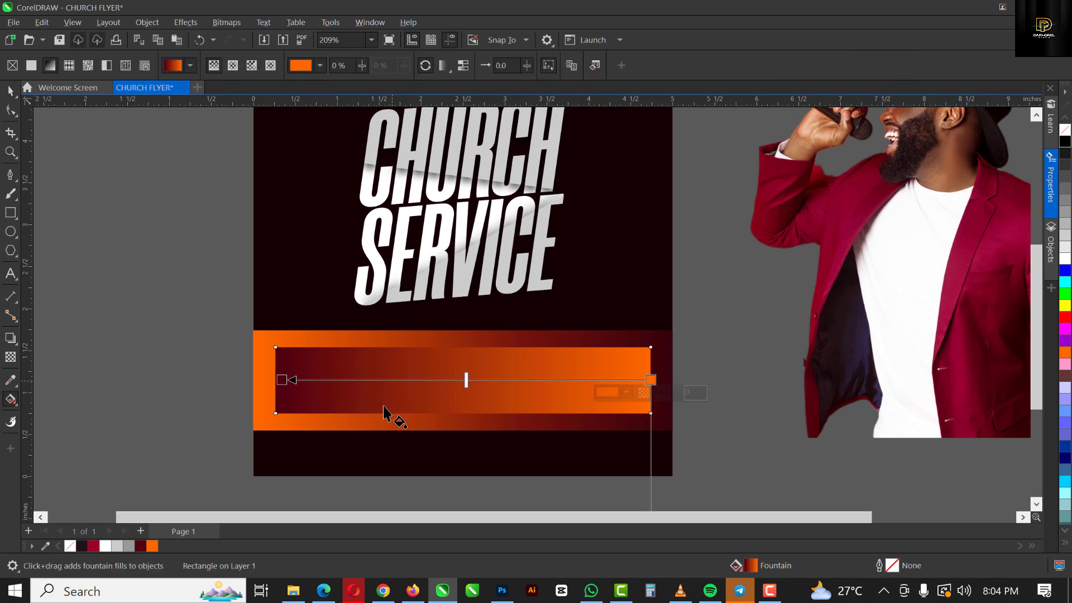
{"action": "double_click", "coordinate": [401, 380]}
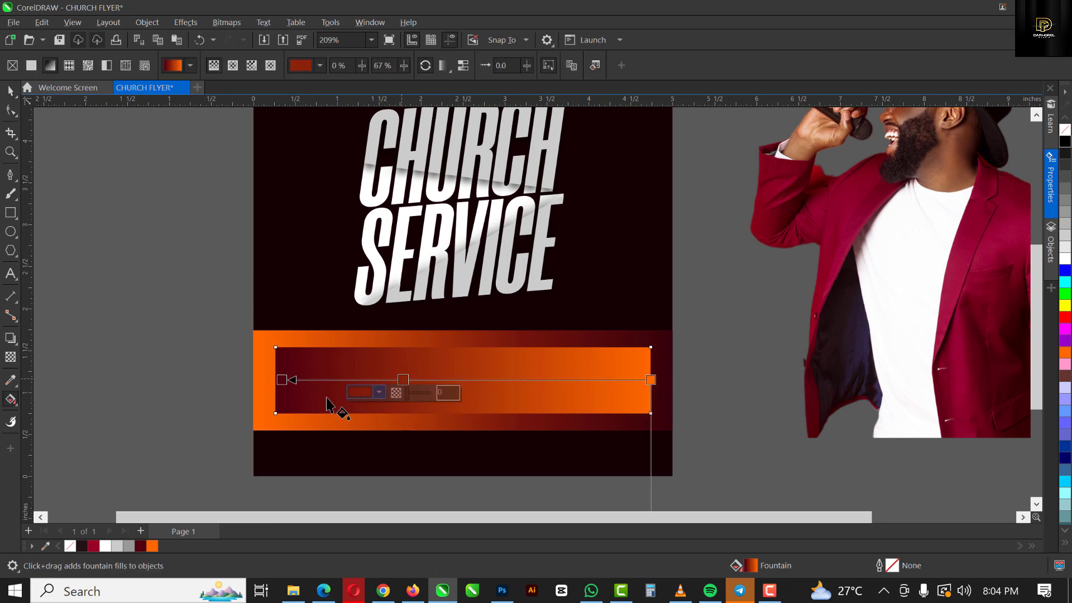
{"action": "left_click", "coordinate": [283, 379]}
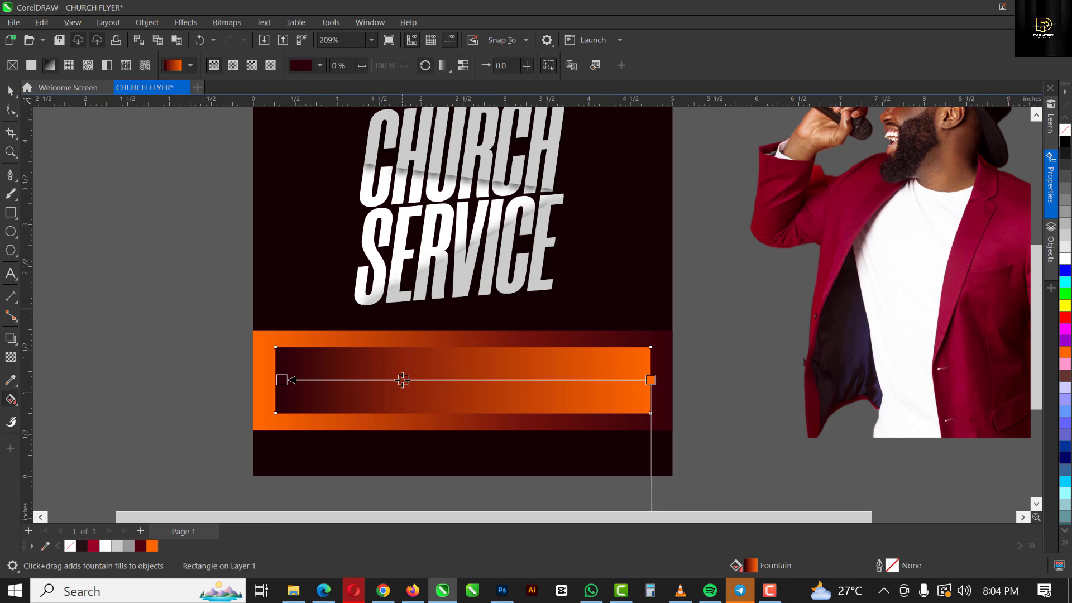
{"action": "left_click_drag", "start_coordinate": [403, 380], "coordinate": [428, 380]}
{"action": "key", "text": "Escape"}
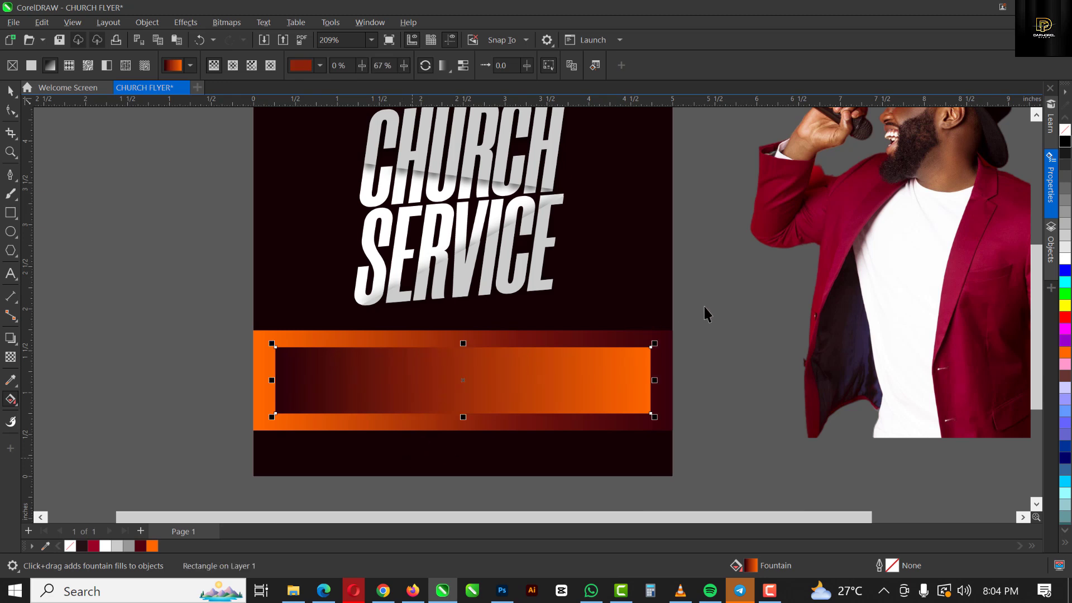
{"action": "scroll", "coordinate": [544, 333], "scroll_direction": "down", "scroll_amount": 3}
{"action": "key", "text": "space"}
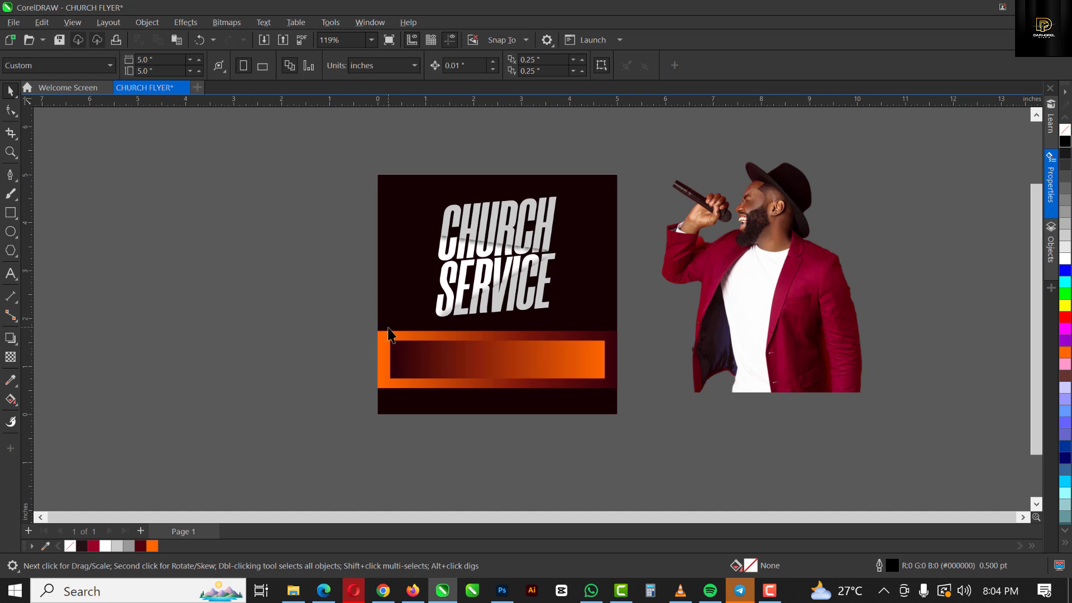
{"action": "scroll", "coordinate": [491, 248], "scroll_direction": "up", "scroll_amount": 2}
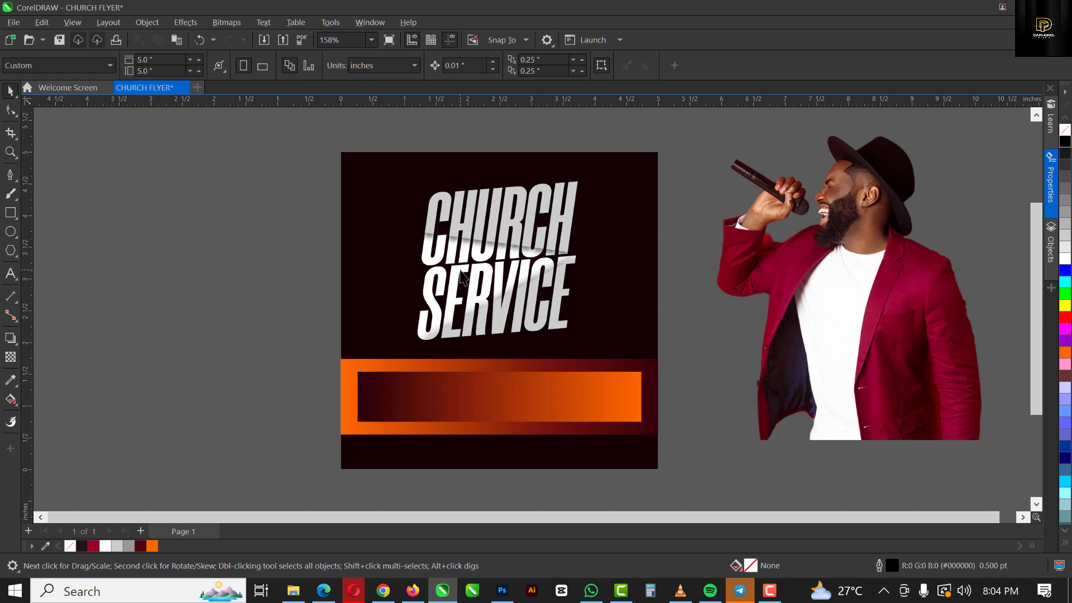
{"action": "left_click", "coordinate": [483, 215]}
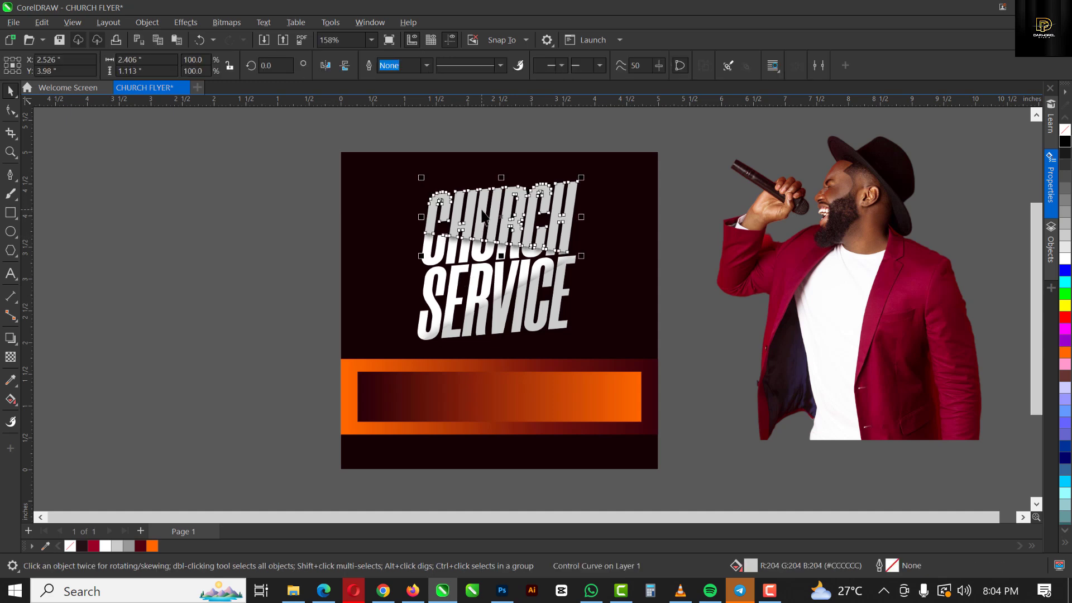
{"action": "left_click", "coordinate": [565, 403]}
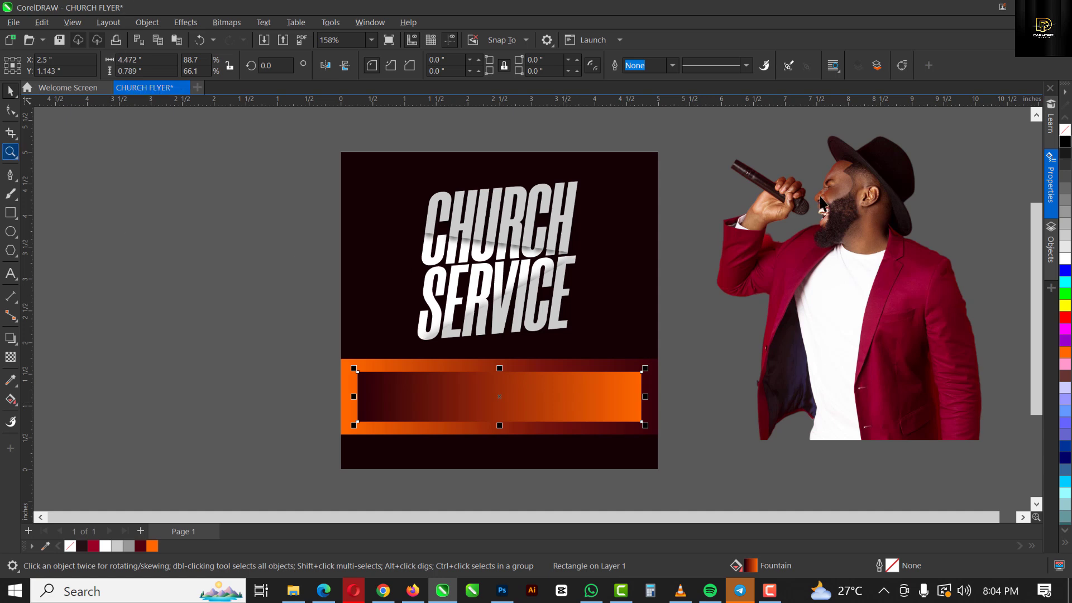
Place the singer picture over the title with its lower part behind the band, scaled to about 2.39 × 2.72 inches
{"action": "left_click", "coordinate": [857, 276]}
{"action": "scroll", "coordinate": [692, 240], "scroll_direction": "down", "scroll_amount": 1}
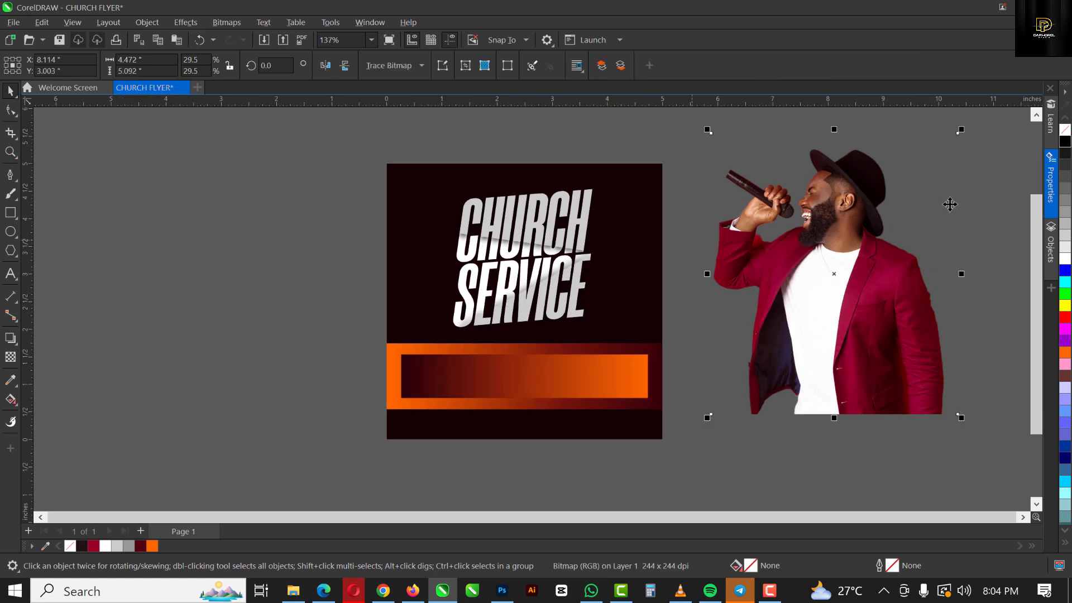
{"action": "left_click_drag", "start_coordinate": [963, 420], "coordinate": [540, 333]}
{"action": "scroll", "coordinate": [546, 323], "scroll_direction": "up", "scroll_amount": 1}
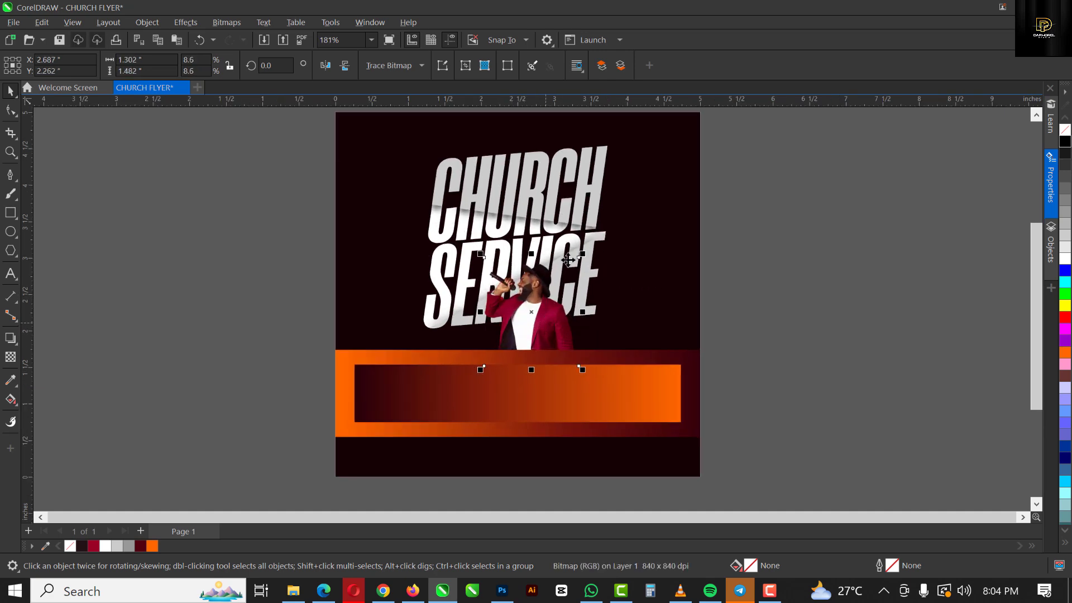
{"action": "left_click_drag", "start_coordinate": [582, 254], "coordinate": [622, 210]}
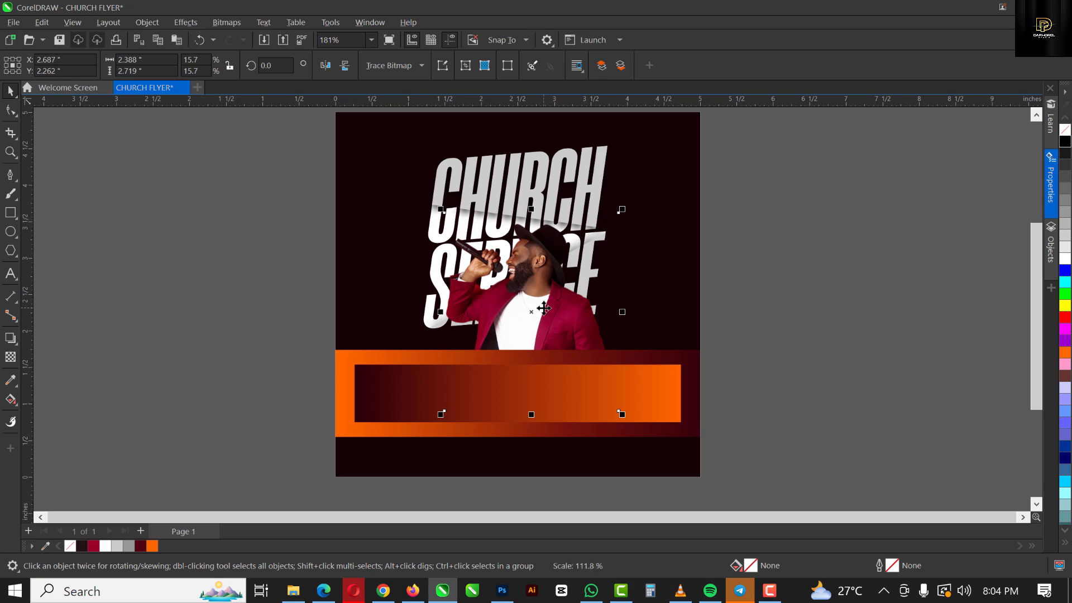
{"action": "left_click_drag", "start_coordinate": [544, 308], "coordinate": [545, 315]}
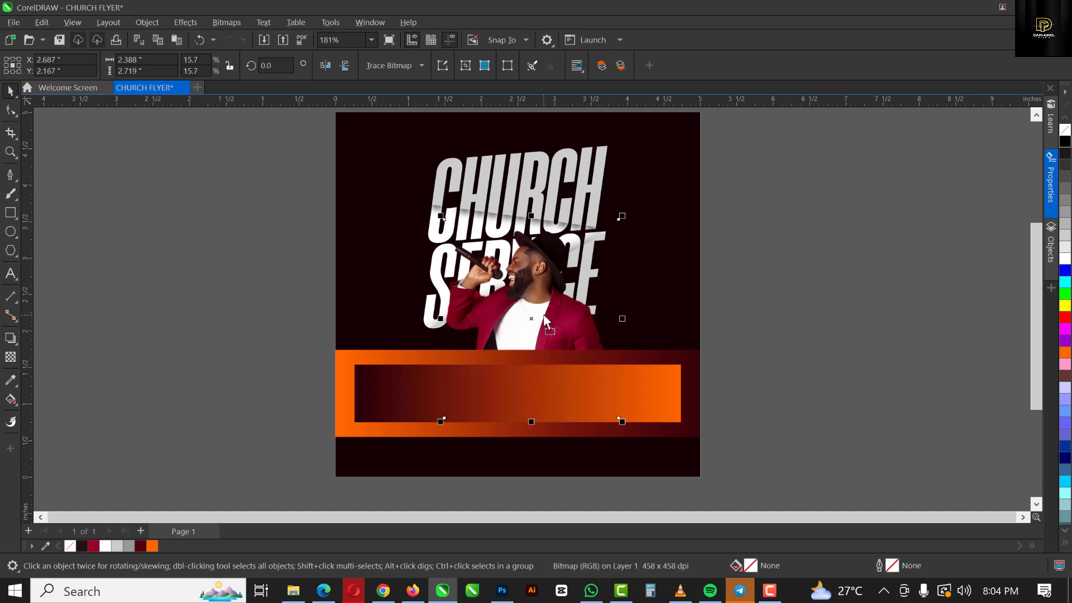
Move the whole CHURCH SERVICE title slightly upward on the flyer
{"action": "scroll", "coordinate": [544, 313], "scroll_direction": "down", "scroll_amount": 1}
{"action": "left_click_drag", "start_coordinate": [306, 137], "coordinate": [671, 341]}
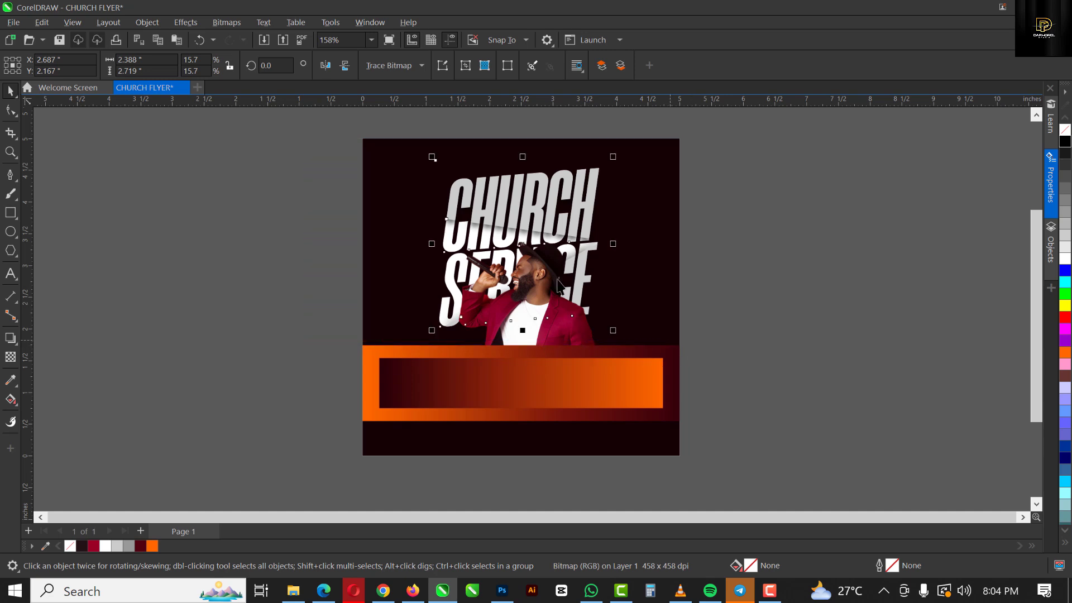
{"action": "left_click_drag", "start_coordinate": [563, 267], "coordinate": [567, 257]}
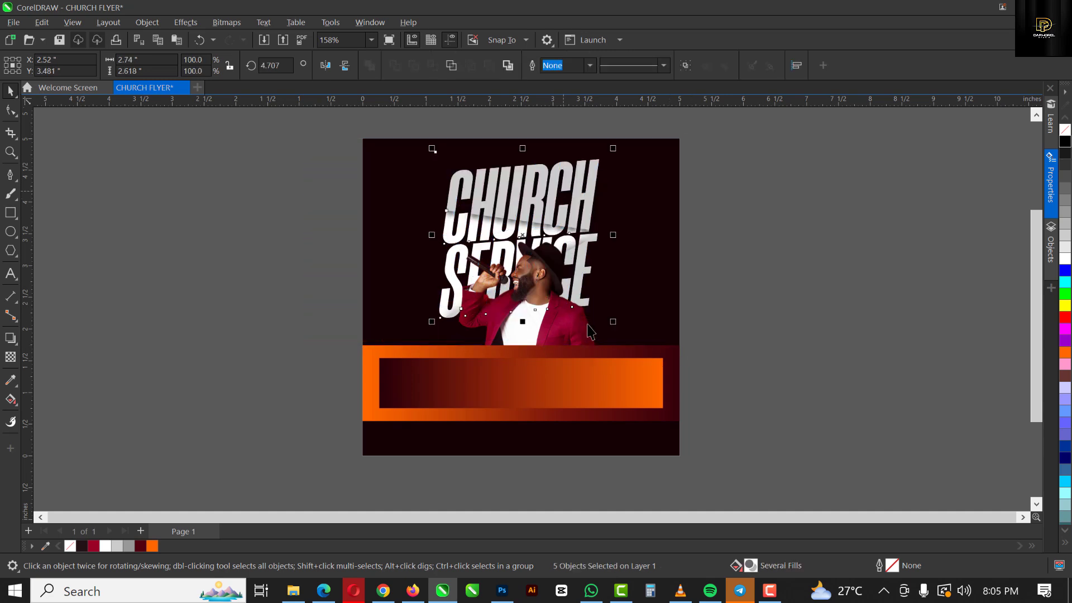
Enlarge the singer picture to about 2.74 × 3.12 inches and center it at about X 2.58, Y 2.0 inches
{"action": "left_click", "coordinate": [572, 338]}
{"action": "left_click_drag", "start_coordinate": [612, 223], "coordinate": [626, 208]}
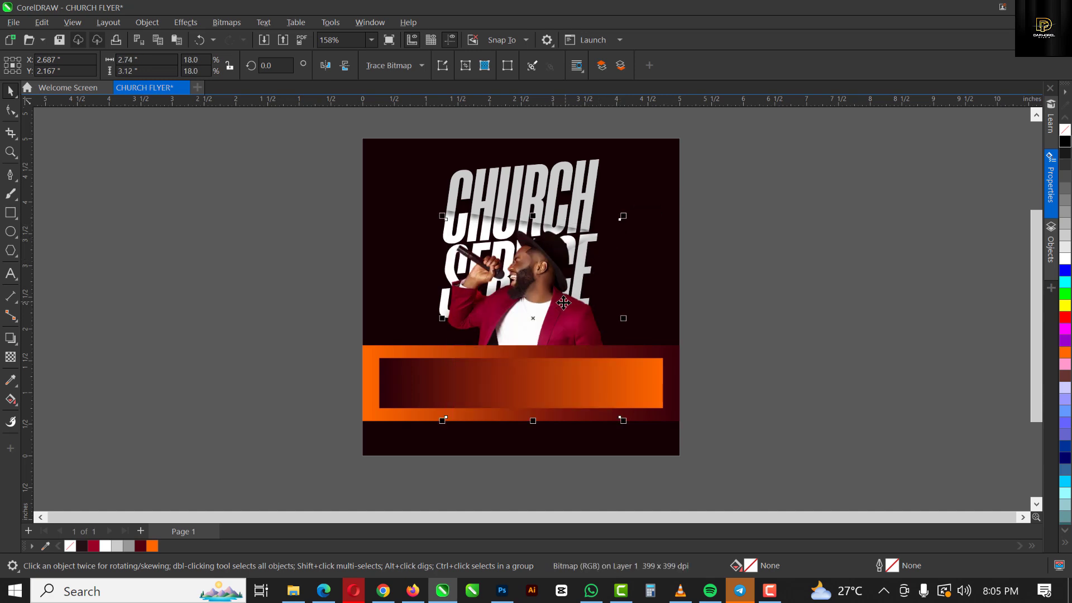
{"action": "left_click_drag", "start_coordinate": [564, 303], "coordinate": [572, 305]}
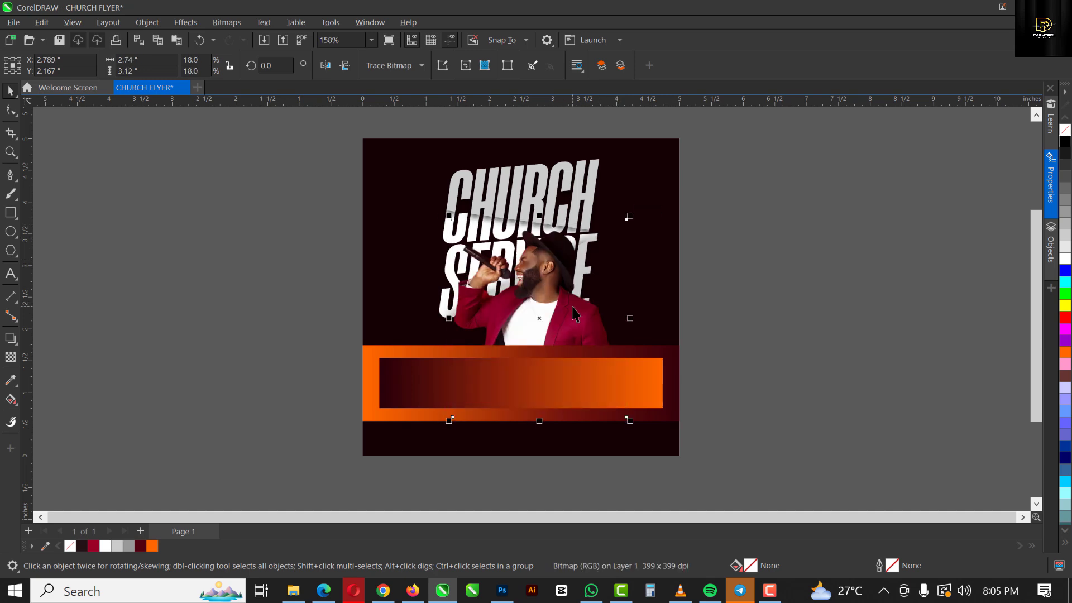
{"action": "left_click_drag", "start_coordinate": [570, 313], "coordinate": [551, 321]}
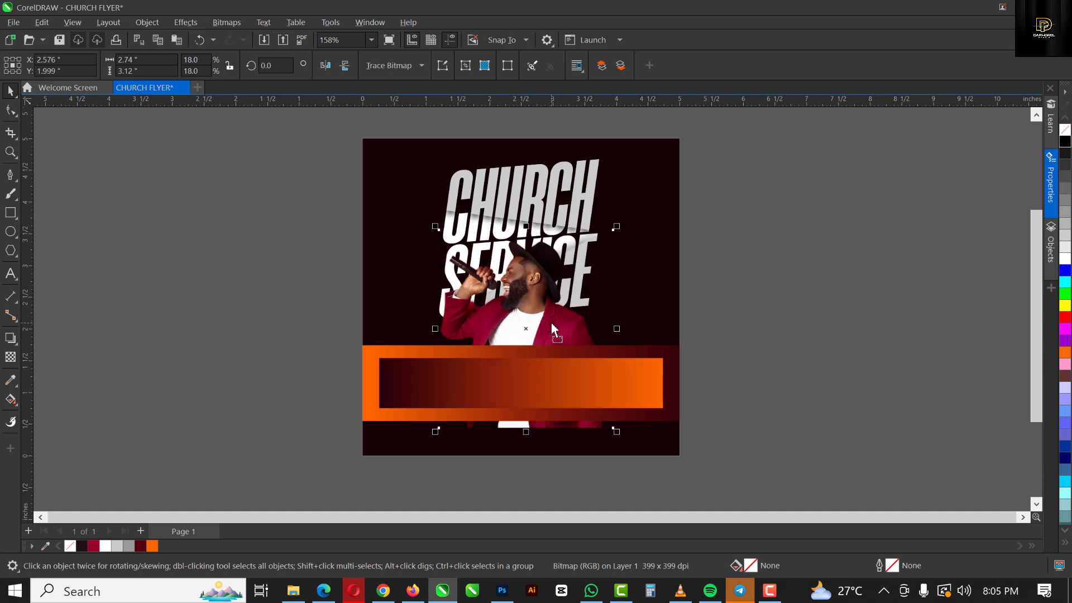
Nudge the CHURCH SERVICE title with its shadow pieces a little further up above the singer
{"action": "left_click_drag", "start_coordinate": [394, 117], "coordinate": [672, 356]}
{"action": "key", "text": "Up"}
{"action": "key", "text": "Up"}
{"action": "key", "text": "Up"}
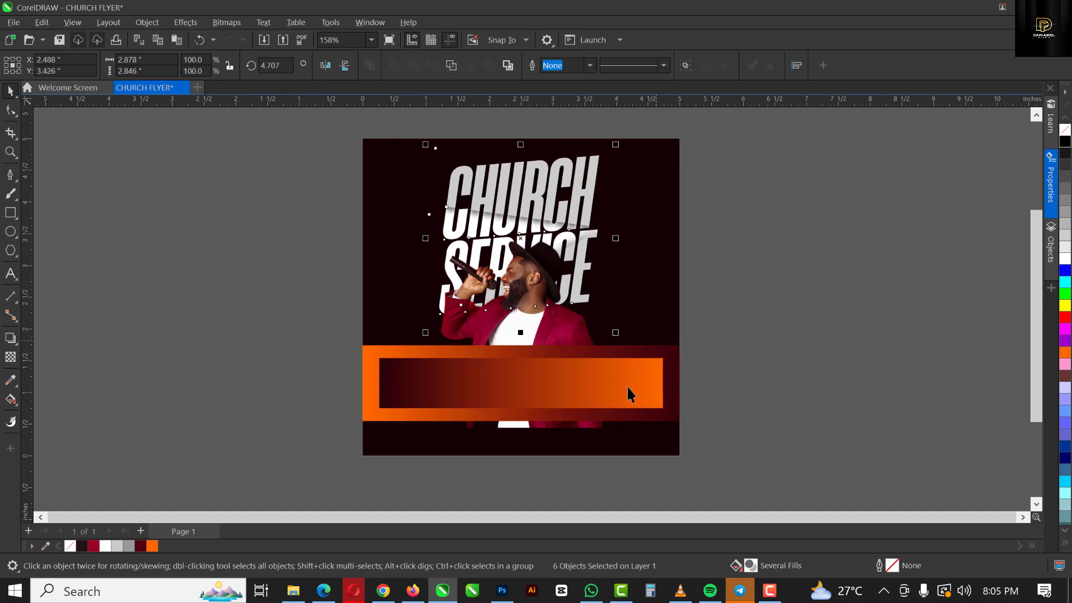
{"action": "left_click", "coordinate": [628, 387]}
Crop the bottom edge of the singer picture with the Shape tool so it ends behind the gradient band
{"action": "left_click", "coordinate": [535, 338]}
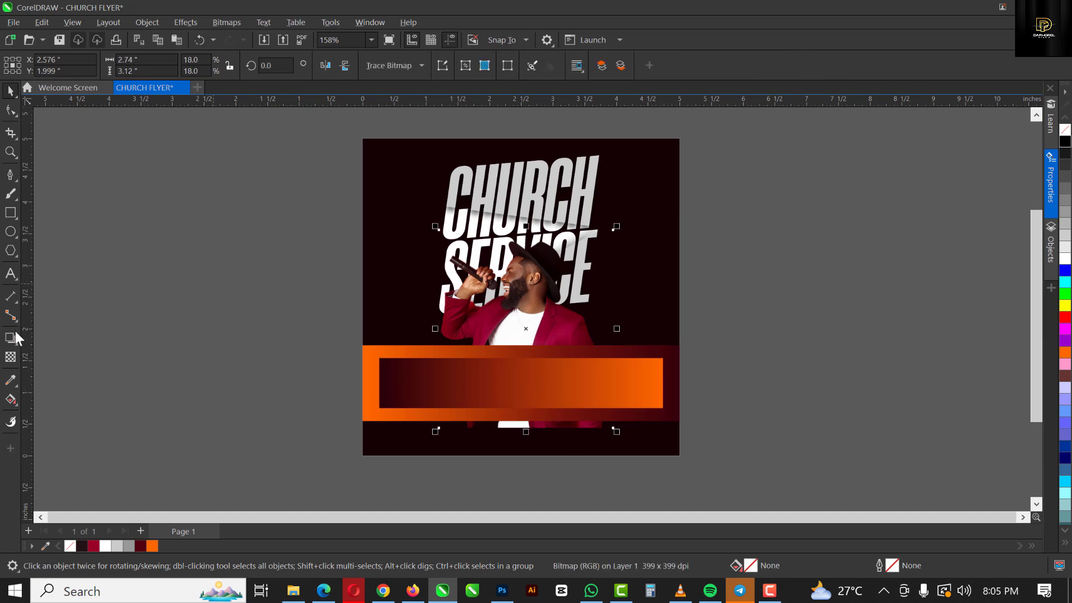
{"action": "left_click", "coordinate": [12, 112]}
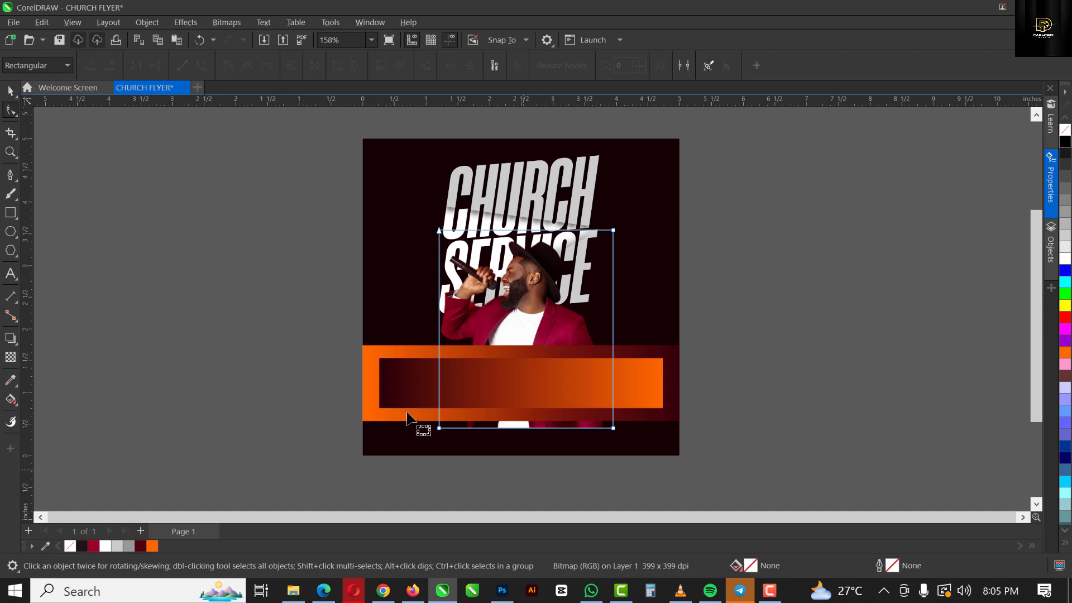
{"action": "left_click_drag", "start_coordinate": [407, 412], "coordinate": [613, 412]}
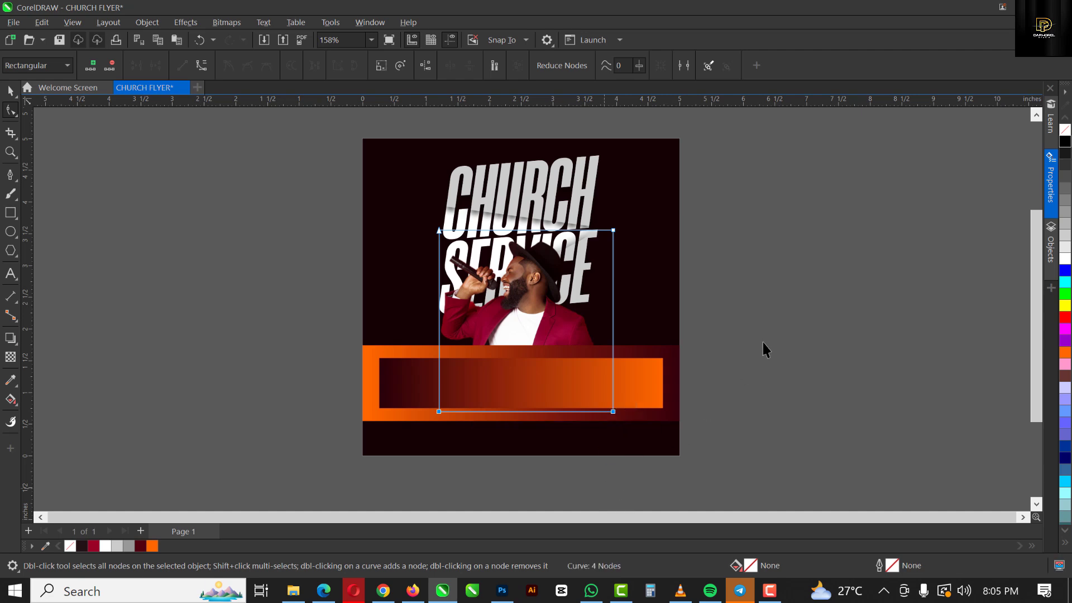
{"action": "key", "text": "space"}
{"action": "left_click", "coordinate": [793, 337]}
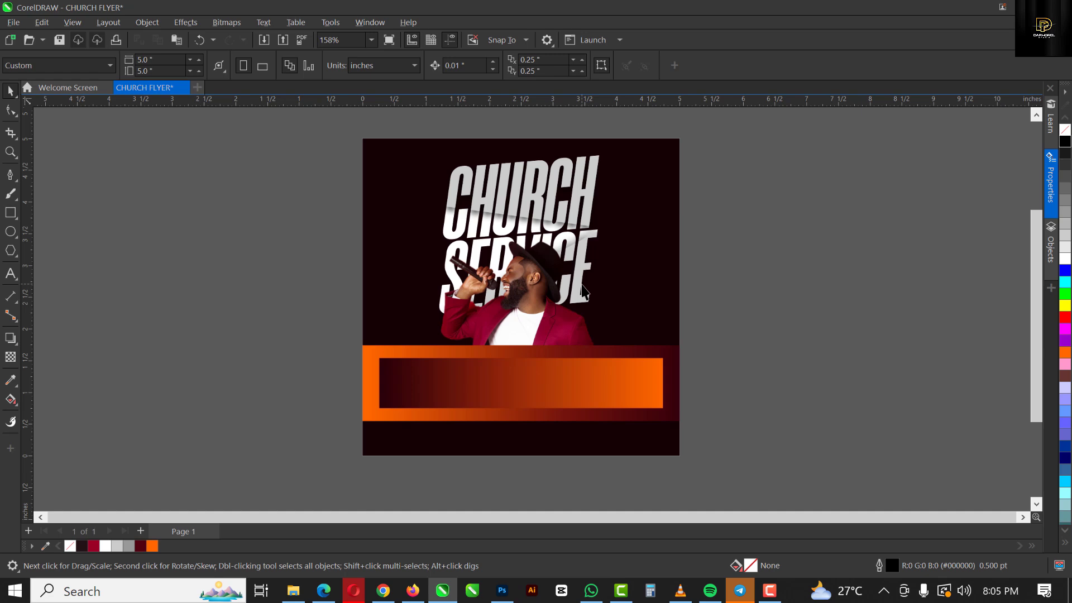
{"action": "scroll", "coordinate": [455, 391], "scroll_direction": "up", "scroll_amount": 2}
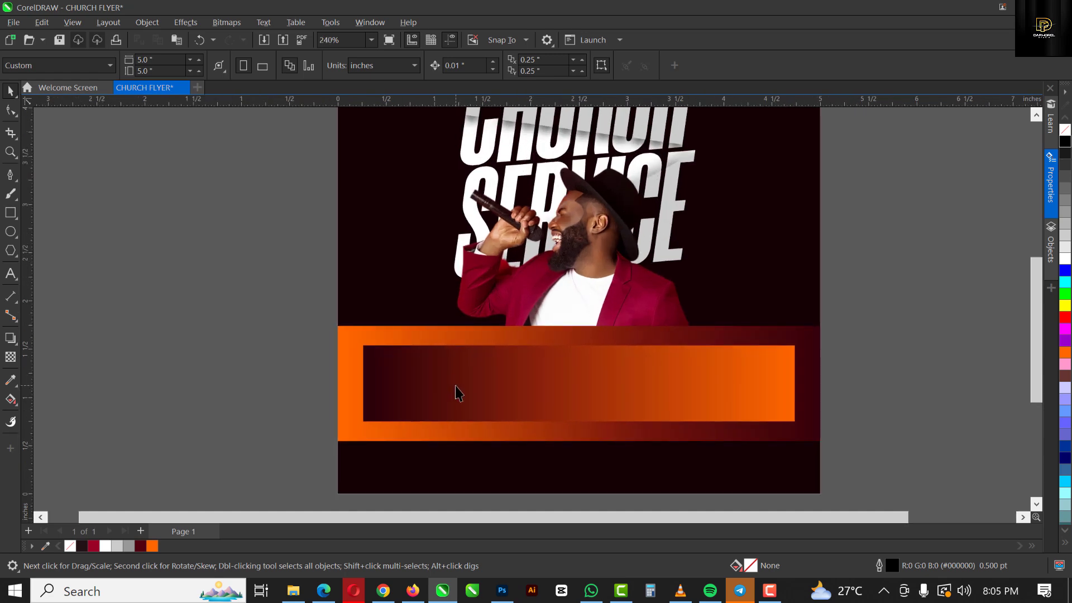
Add the white text SUNDAY in Morn-BlackOblique on the dark end of the inner gradient band
{"action": "left_click", "coordinate": [455, 392]}
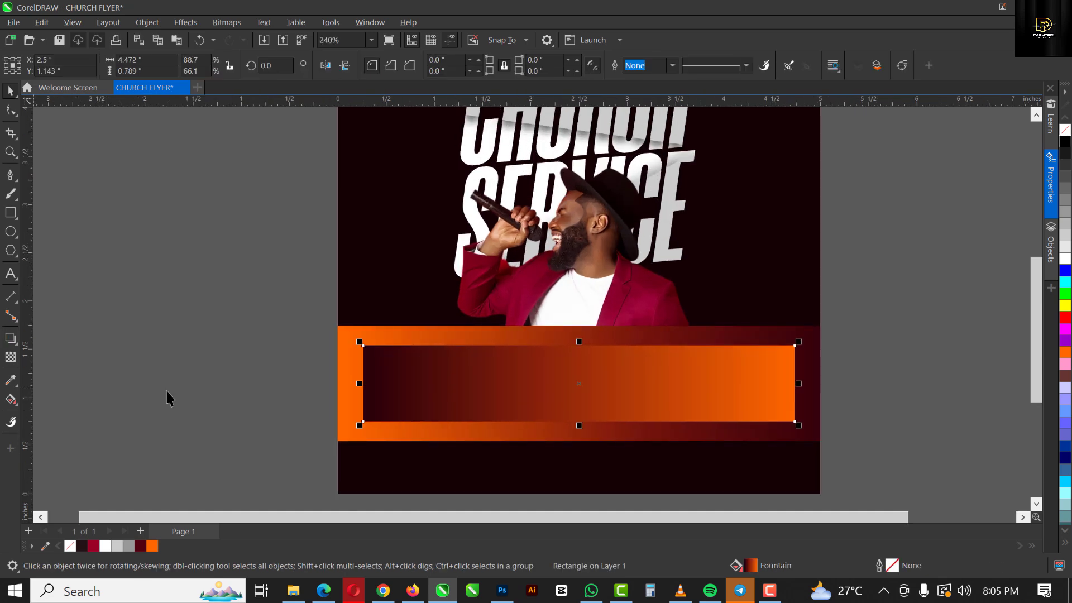
{"action": "scroll", "coordinate": [391, 409], "scroll_direction": "down", "scroll_amount": 2}
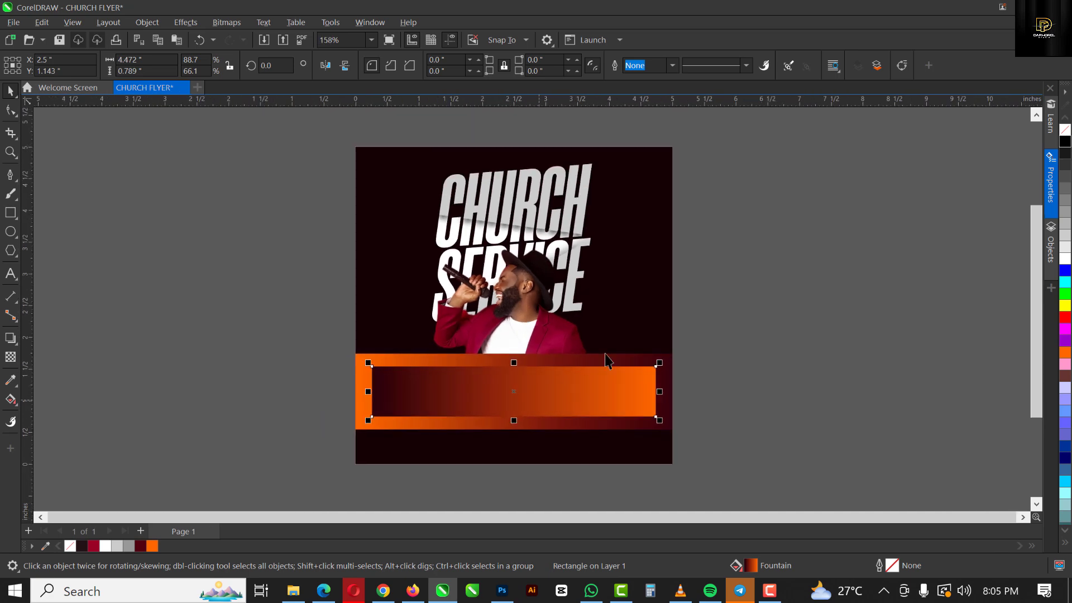
{"action": "left_click", "coordinate": [631, 349]}
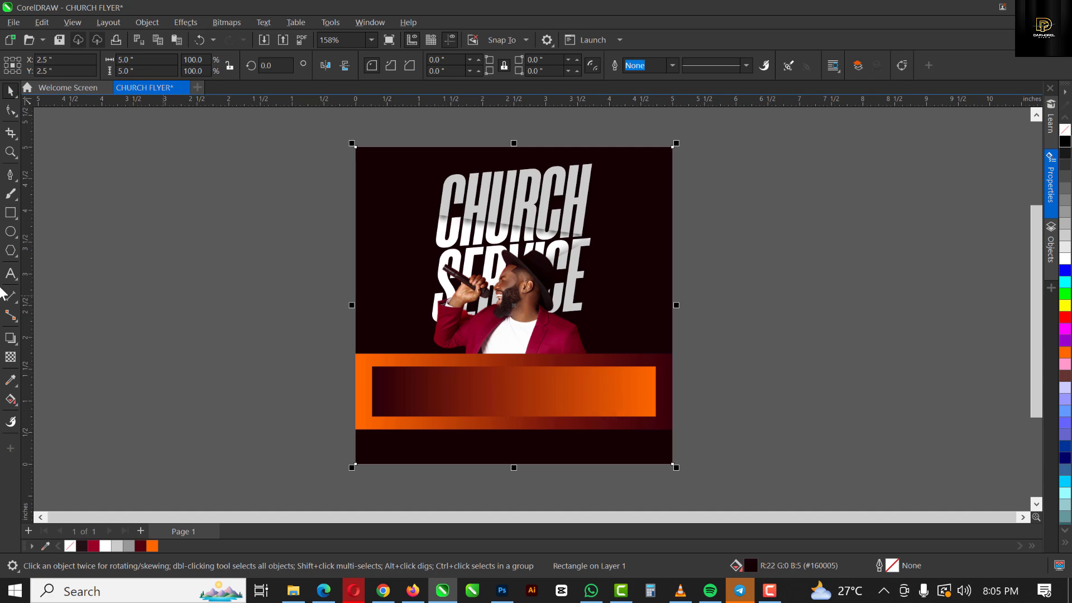
{"action": "left_click", "coordinate": [10, 273]}
{"action": "left_click", "coordinate": [146, 338]}
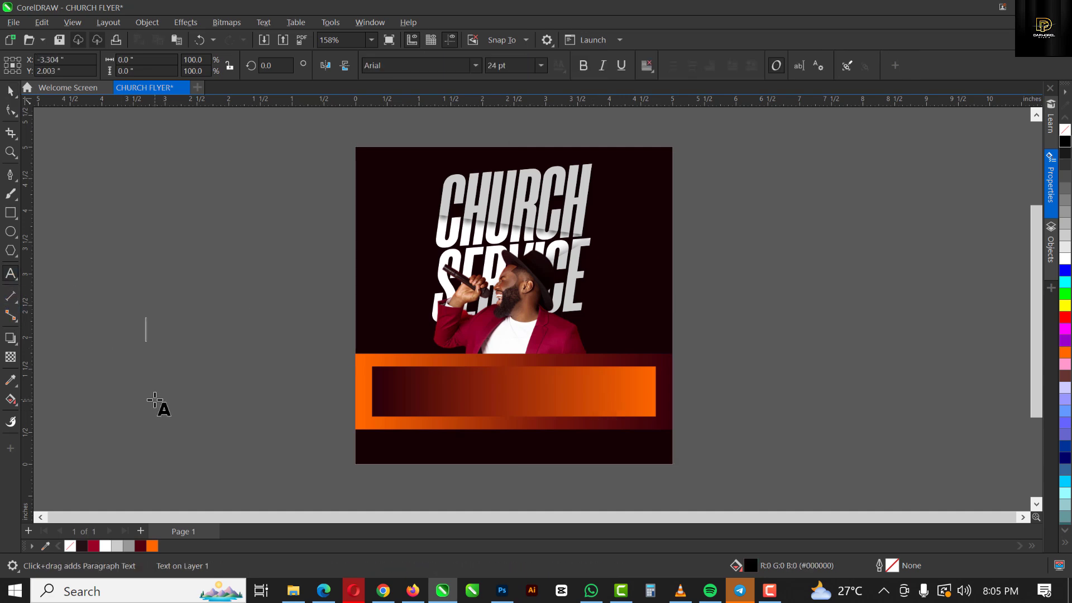
{"action": "type", "text": "SUNDAY"}
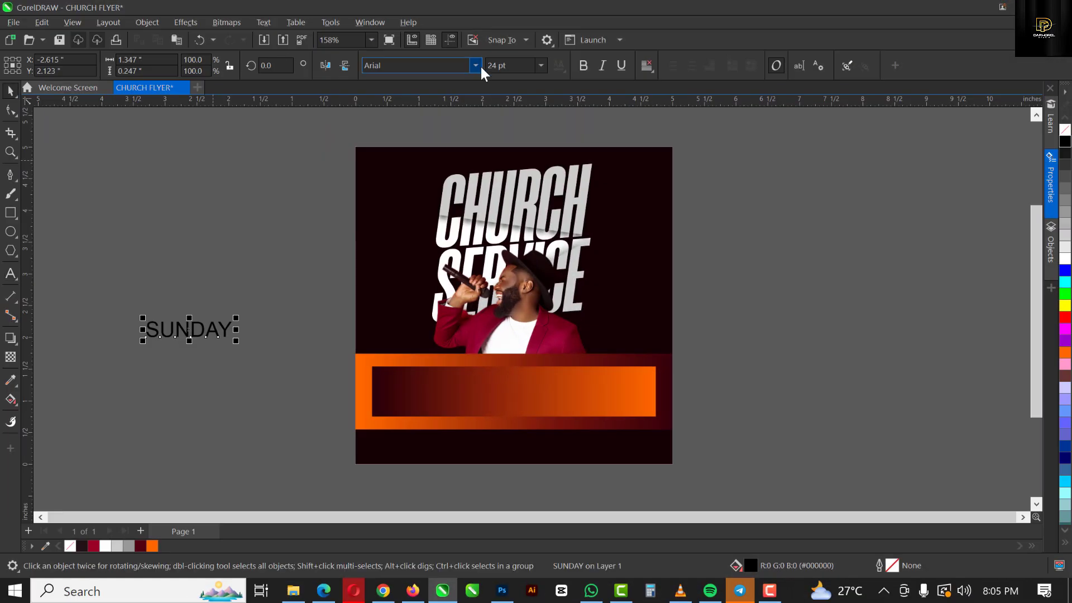
{"action": "left_click", "coordinate": [475, 66]}
{"action": "left_click", "coordinate": [413, 81]}
{"action": "left_click_drag", "start_coordinate": [236, 341], "coordinate": [510, 396]}
Duplicate the SUNDAY text directly below itself and change the copy to 28 SEPT at about 15.7 pt
{"action": "scroll", "coordinate": [424, 386], "scroll_direction": "up", "scroll_amount": 3}
{"action": "key", "text": "ctrl+d"}
{"action": "double_click", "coordinate": [419, 423]}
{"action": "type", "text": "28 SEPT"}
{"action": "key", "text": "ctrl+space"}
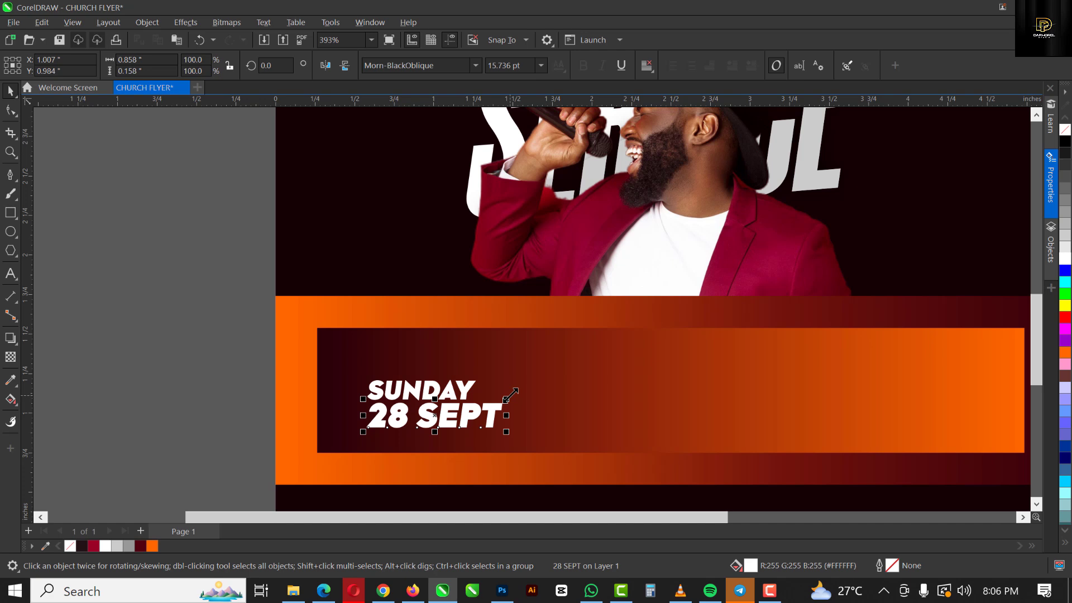
Widen the letter spacing of SUNDAY to nearly the width of 28 SEPT and center the two lines on each other
{"action": "left_click", "coordinate": [414, 391]}
{"action": "scroll", "coordinate": [414, 391], "scroll_direction": "up", "scroll_amount": 2}
{"action": "key", "text": "F10"}
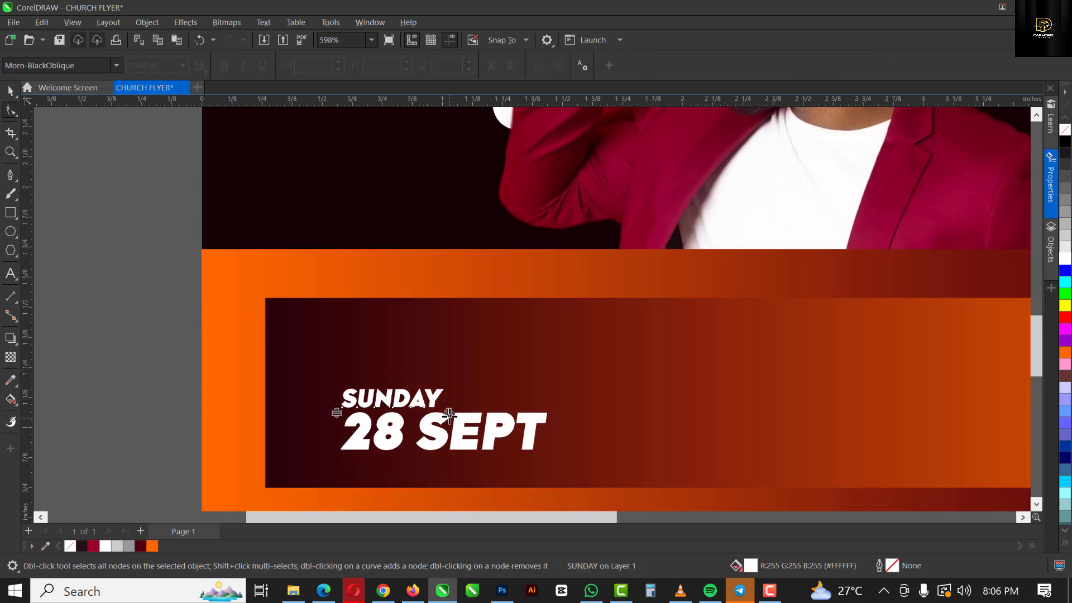
{"action": "key", "text": "ctrl+space"}
{"action": "mouse_move", "coordinate": [485, 407]}
{"action": "left_mouse_down"}
{"action": "mouse_move", "coordinate": [528, 406]}
{"action": "mouse_move", "coordinate": [494, 416]}
{"action": "left_mouse_up"}
{"action": "left_click", "coordinate": [494, 434], "text": "shift"}
{"action": "key", "text": "c"}
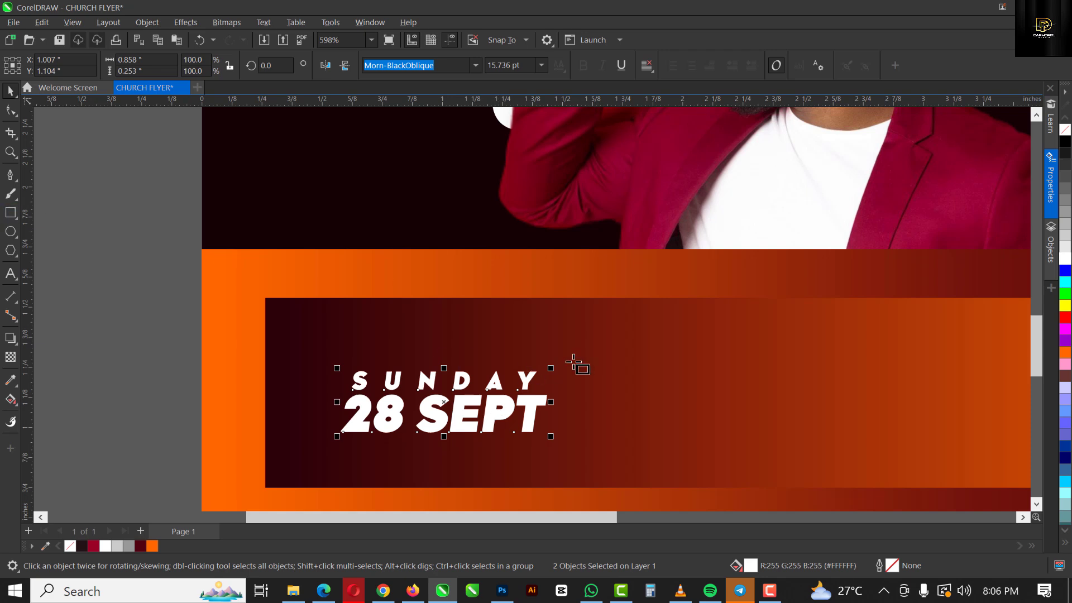
Draw a thin white vertical divider about 0.03 × 0.39 inches to the right of the date text
{"action": "key", "text": "F6"}
{"action": "left_click_drag", "start_coordinate": [586, 354], "coordinate": [593, 446]}
{"action": "key", "text": "ctrl+space"}
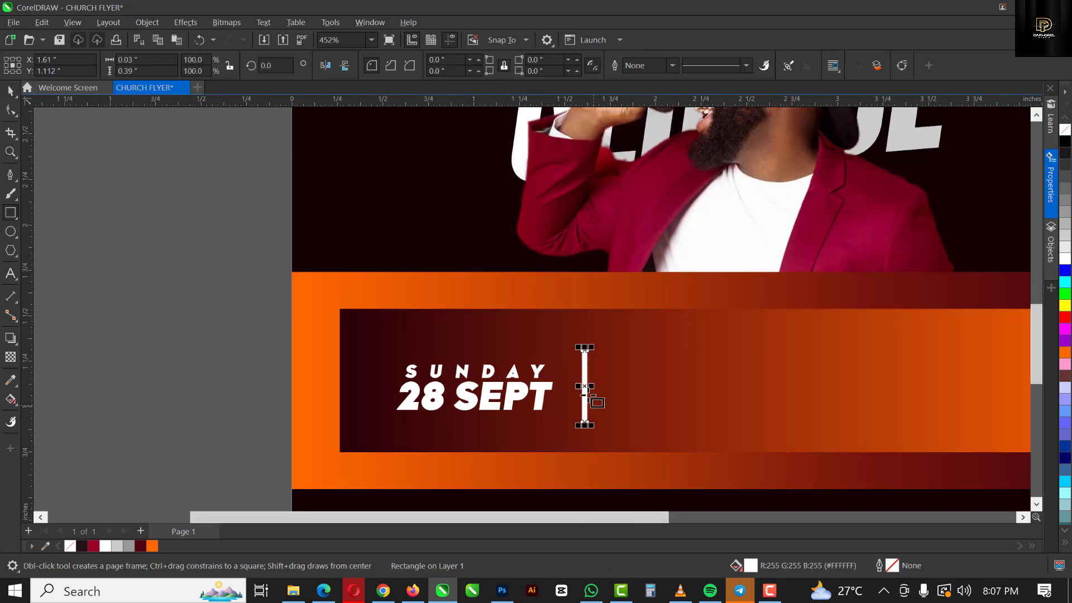
{"action": "scroll", "coordinate": [591, 391], "scroll_direction": "down", "scroll_amount": 1}
Duplicate the 28 SEPT text to the right of the divider and change the copy to 10AM
{"action": "left_click", "coordinate": [502, 385]}
{"action": "scroll", "coordinate": [446, 371], "scroll_direction": "down", "scroll_amount": 3}
{"action": "left_click_drag", "start_coordinate": [474, 382], "coordinate": [570, 385]}
{"action": "double_click", "coordinate": [571, 384]}
{"action": "type", "text": "10AM"}
{"action": "key", "text": "ctrl+space"}
Enlarge the 10AM text to about 21 pt and place a copy of the divider on its right side
{"action": "scroll", "coordinate": [586, 352], "scroll_direction": "up", "scroll_amount": 5}
{"action": "left_click_drag", "start_coordinate": [581, 328], "coordinate": [635, 293]}
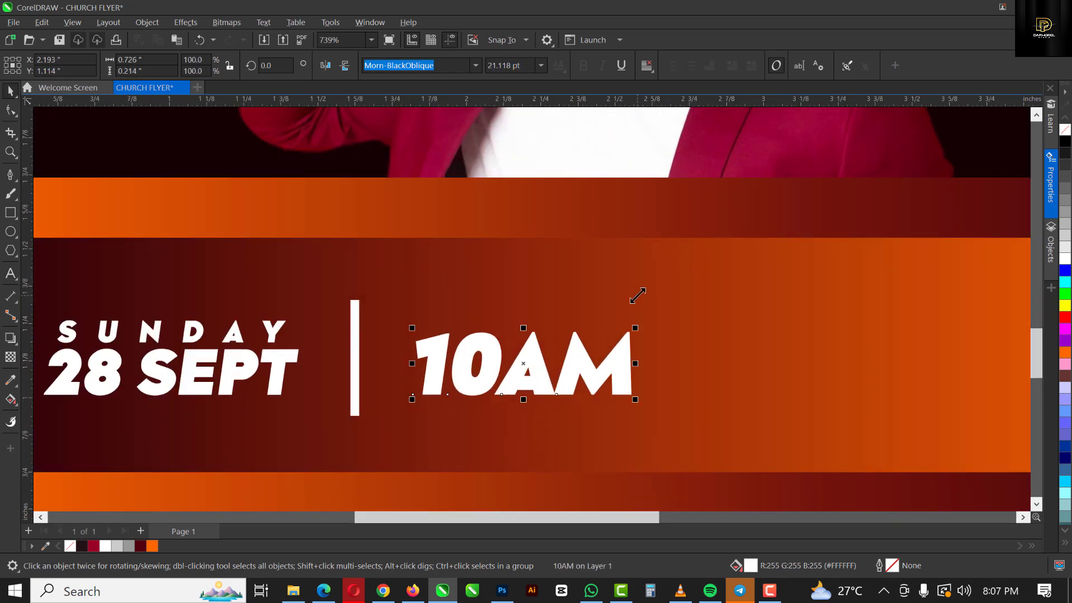
{"action": "scroll", "coordinate": [585, 366], "scroll_direction": "down", "scroll_amount": 3}
{"action": "left_click_drag", "start_coordinate": [548, 352], "coordinate": [553, 354]}
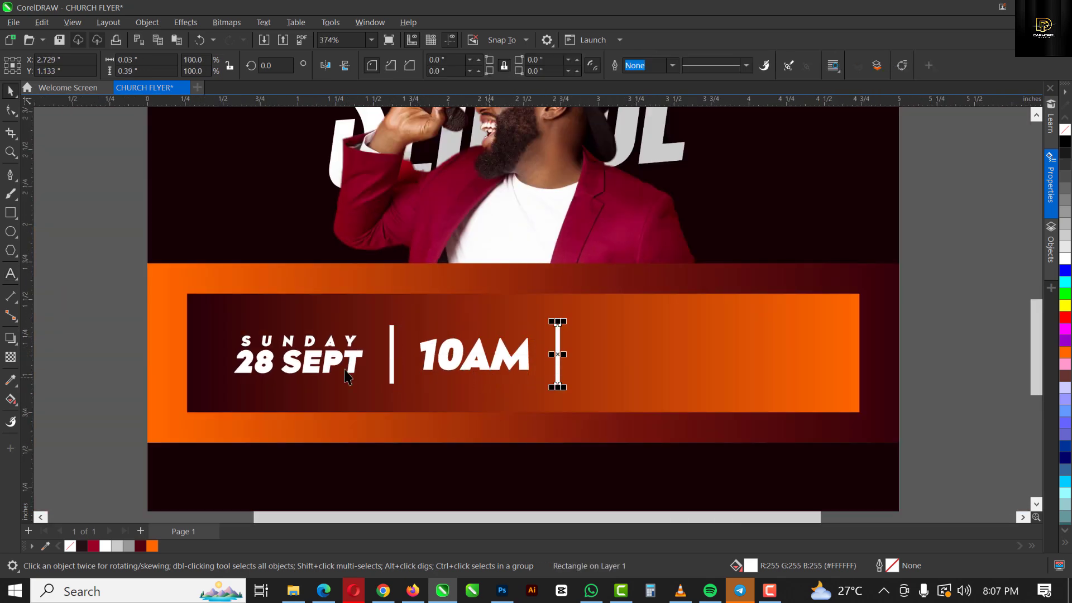
Add NEW AGE BAPTIST in white Morn-RegularOblique at about 9.9 pt to the right of the second divider
{"action": "left_click", "coordinate": [10, 274]}
{"action": "type", "text": "AGE BAPTIST"}
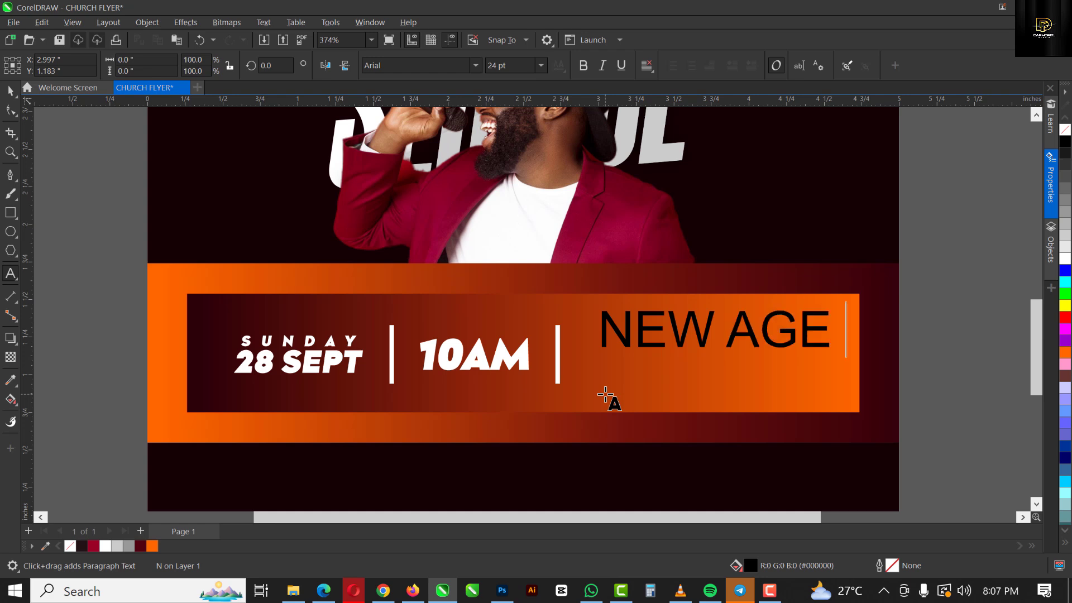
{"action": "key", "text": "ctrl+space"}
{"action": "left_click", "coordinate": [476, 65]}
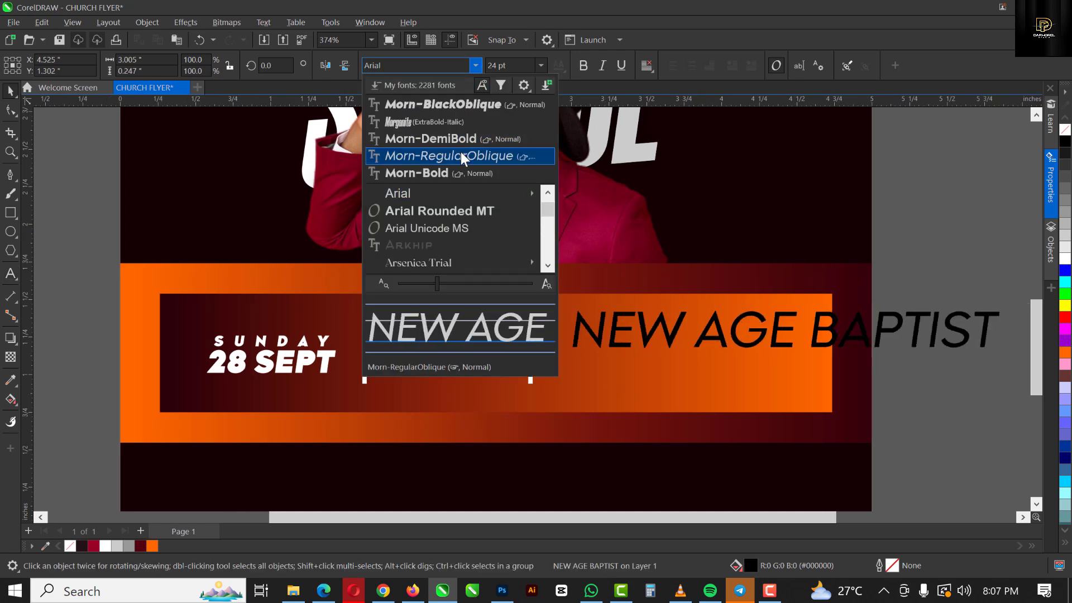
{"action": "left_click", "coordinate": [449, 156]}
{"action": "scroll", "coordinate": [559, 335], "scroll_direction": "down", "scroll_amount": 2}
{"action": "left_click_drag", "start_coordinate": [905, 338], "coordinate": [756, 337]}
{"action": "left_click", "coordinate": [1065, 258]}
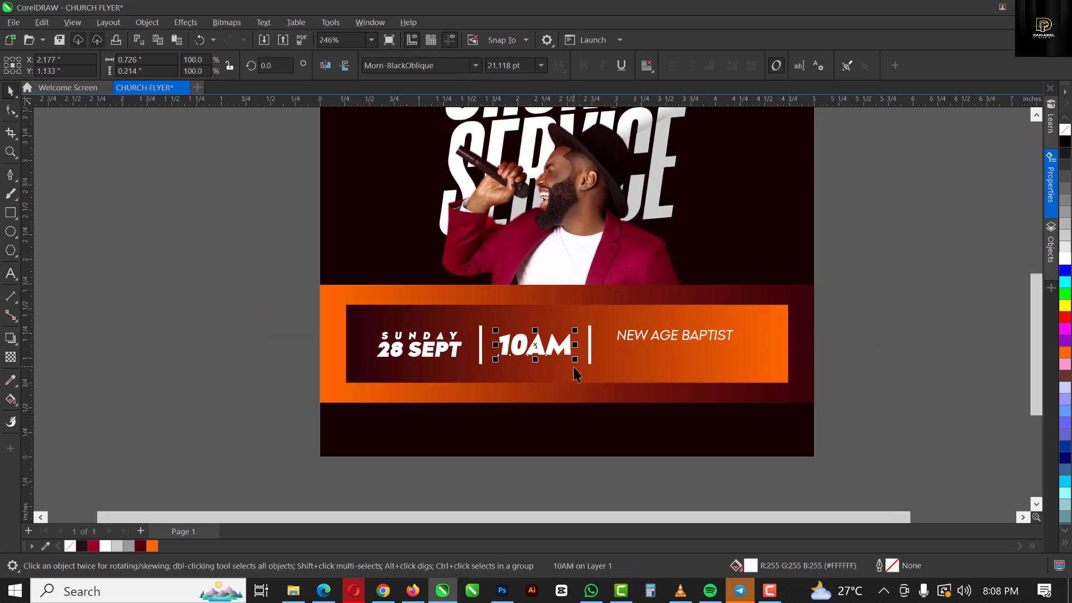
Extend the venue name to NEW AGE BAPTIST CHURCH, shrink it to about 7.67 pt and use Morn-MediumOblique
{"action": "scroll", "coordinate": [693, 338], "scroll_direction": "up", "scroll_amount": 2}
{"action": "scroll", "coordinate": [694, 338], "scroll_direction": "up", "scroll_amount": 1}
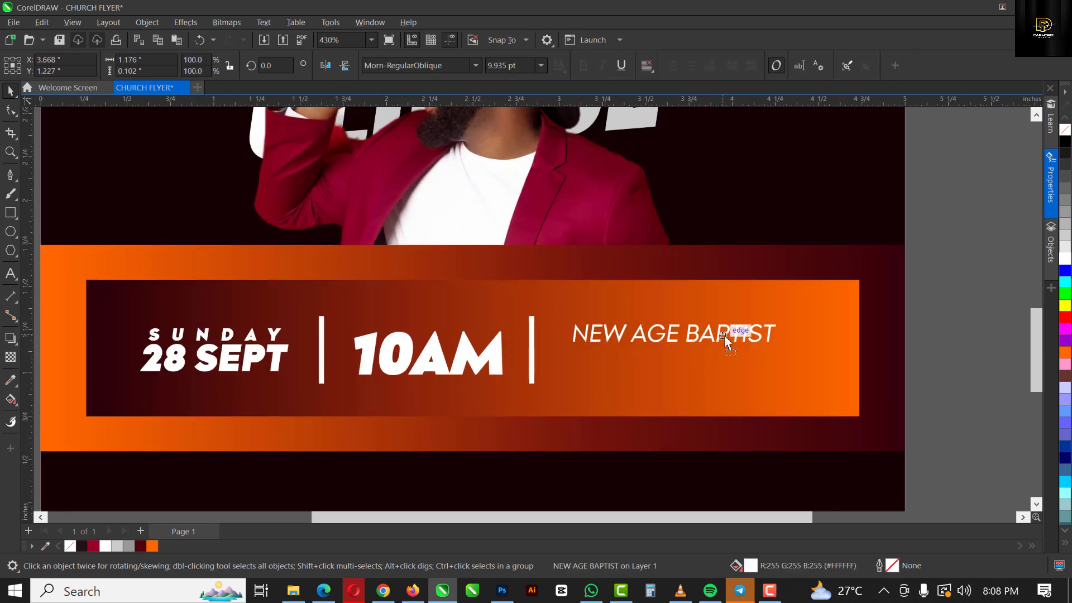
{"action": "double_click", "coordinate": [773, 333]}
{"action": "type", "text": "CHURCH"}
{"action": "left_click_drag", "start_coordinate": [888, 319], "coordinate": [817, 325]}
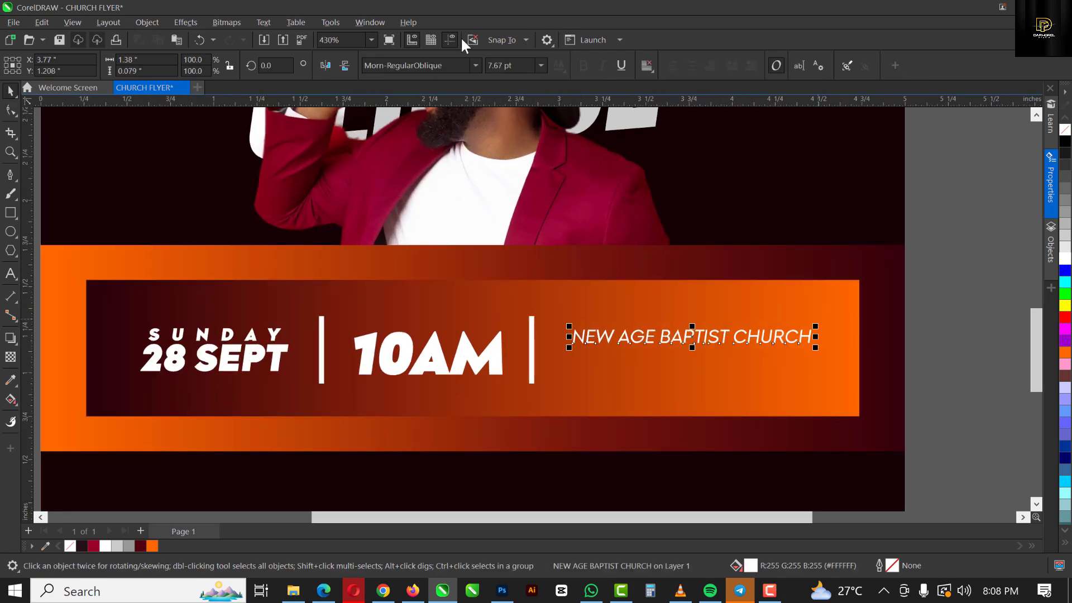
{"action": "left_click", "coordinate": [476, 65]}
{"action": "key", "text": "Escape"}
Duplicate the NEW AGE BAPTIST CHURCH line below itself and replace the copy with the two-line venue address
{"action": "left_click_drag", "start_coordinate": [724, 342], "coordinate": [694, 364]}
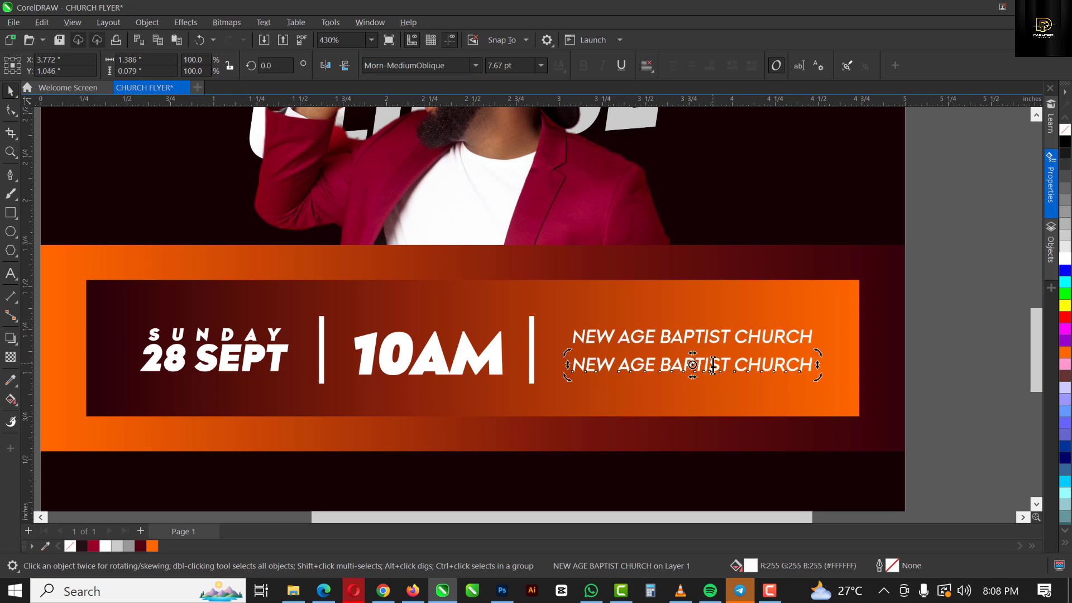
{"action": "double_click", "coordinate": [694, 364]}
{"action": "key", "text": "ctrl+a"}
{"action": "type", "text": "NEW DRIVE PARK "}
{"action": "type", "text": "U"}
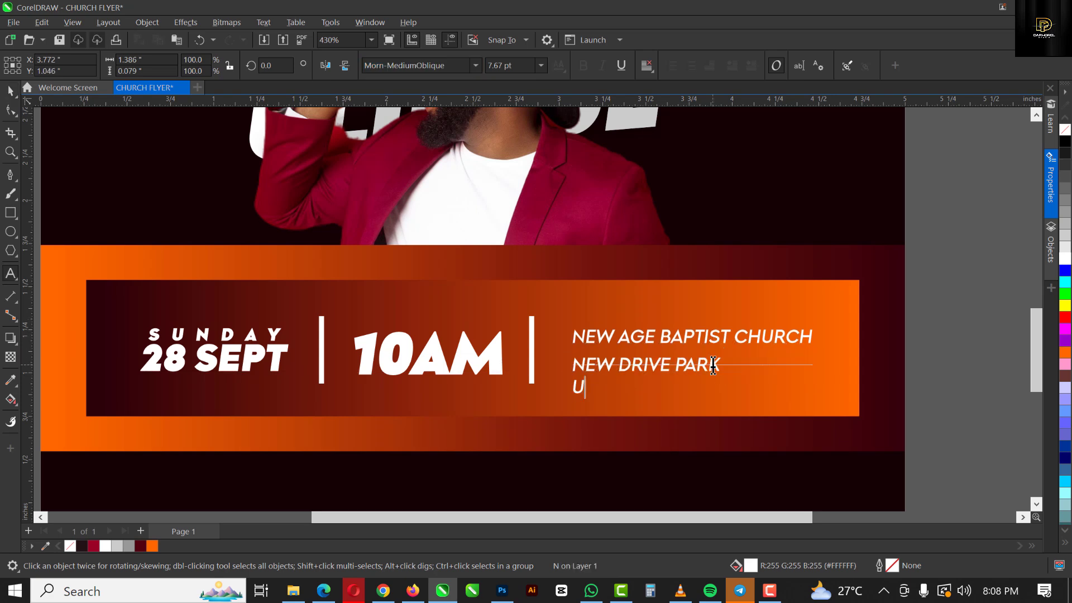
{"action": "type", "text": "NITED KINGDOM"}
{"action": "key", "text": "ctrl+space"}
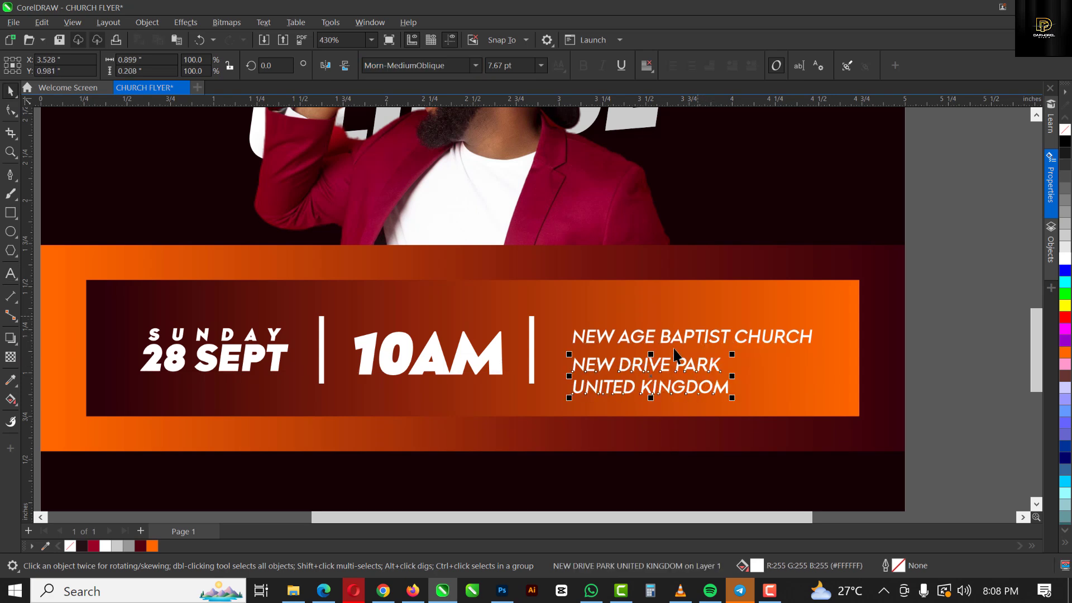
Move the venue address up close beneath the church name and raise the whole venue text block slightly
{"action": "scroll", "coordinate": [674, 349], "scroll_direction": "up", "scroll_amount": 2}
{"action": "left_click_drag", "start_coordinate": [670, 364], "coordinate": [670, 356]}
{"action": "left_click", "coordinate": [732, 324], "text": "shift"}
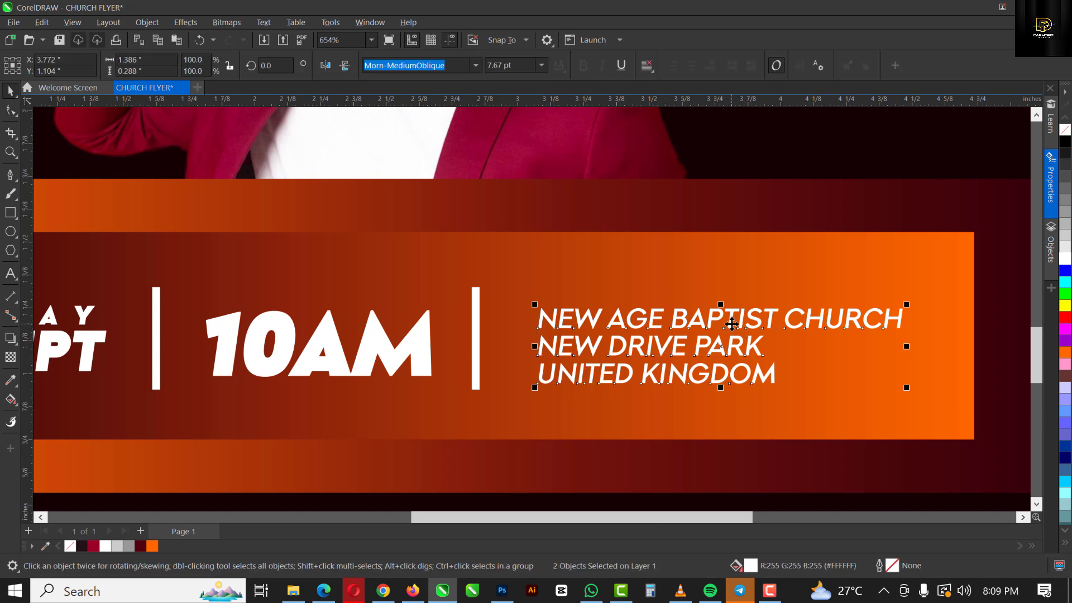
{"action": "scroll", "coordinate": [732, 324], "scroll_direction": "down", "scroll_amount": 4}
{"action": "scroll", "coordinate": [534, 306], "scroll_direction": "up", "scroll_amount": 2}
{"action": "key", "text": "Escape"}
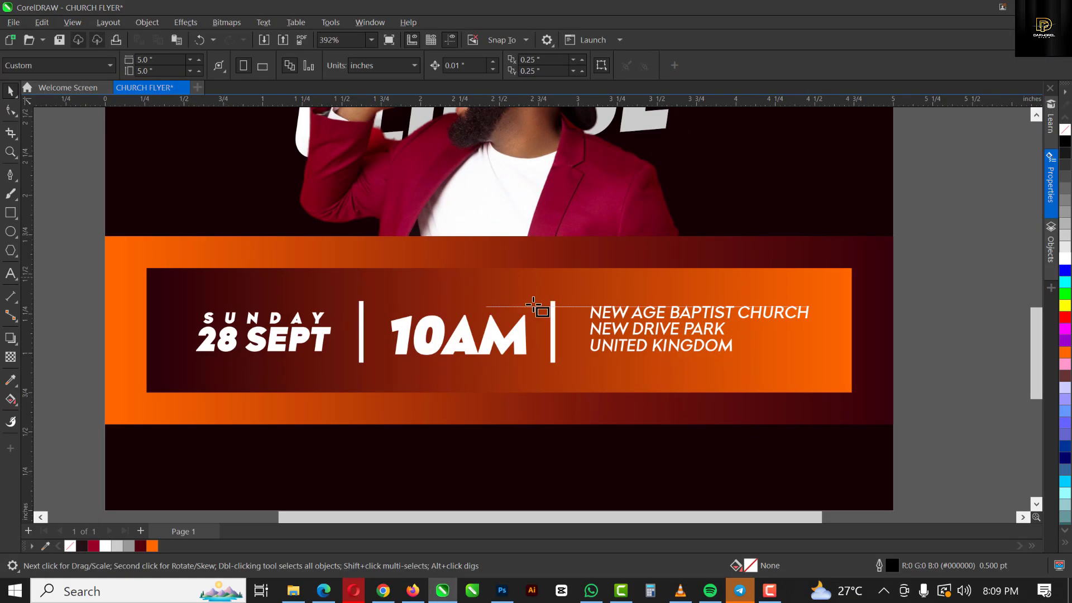
Draw a rectangle about 1.84 × 0.49 inches around the venue text, extending past the inner band's right edge
{"action": "key", "text": "F6"}
{"action": "left_click_drag", "start_coordinate": [576, 292], "coordinate": [869, 373]}
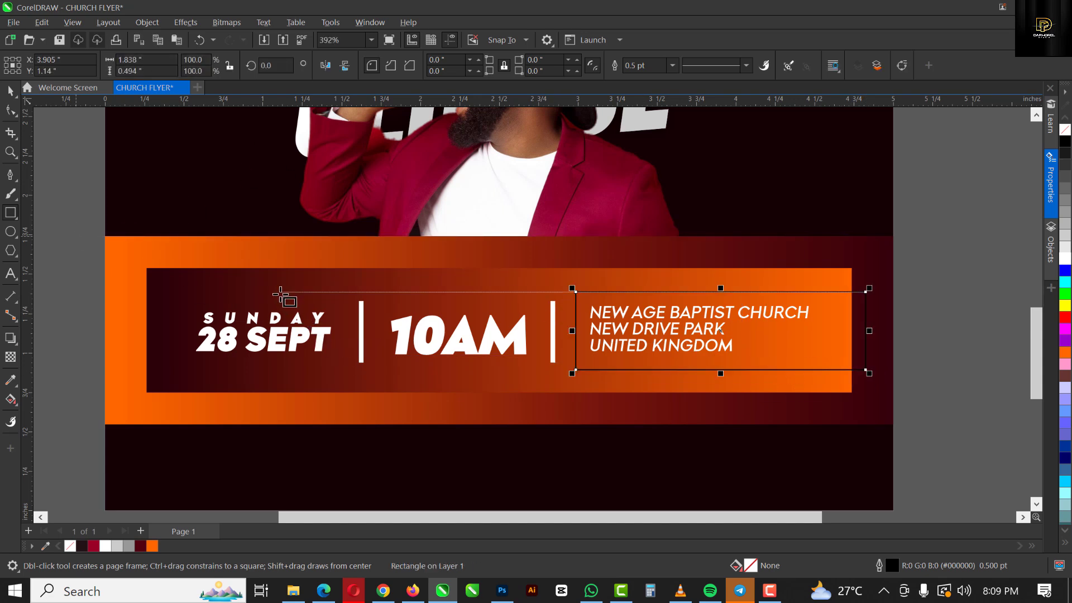
{"action": "key", "text": "space"}
Copy the inner band's gradient fill onto the rectangle over the venue text and remove its outline
{"action": "left_click", "coordinate": [268, 278]}
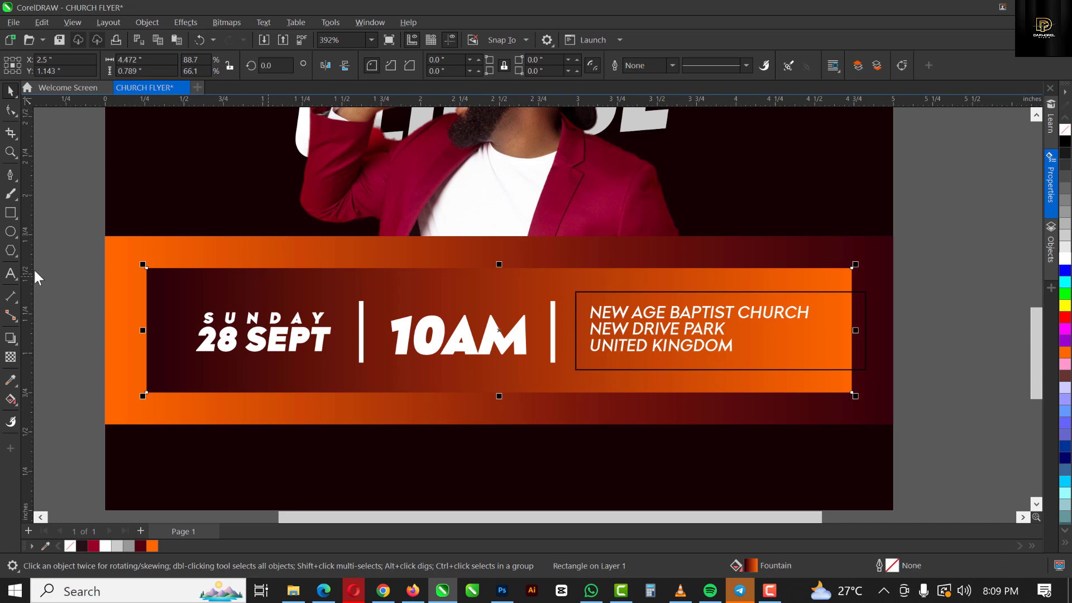
{"action": "left_click_drag", "start_coordinate": [279, 282], "coordinate": [802, 354]}
{"action": "left_click", "coordinate": [835, 387]}
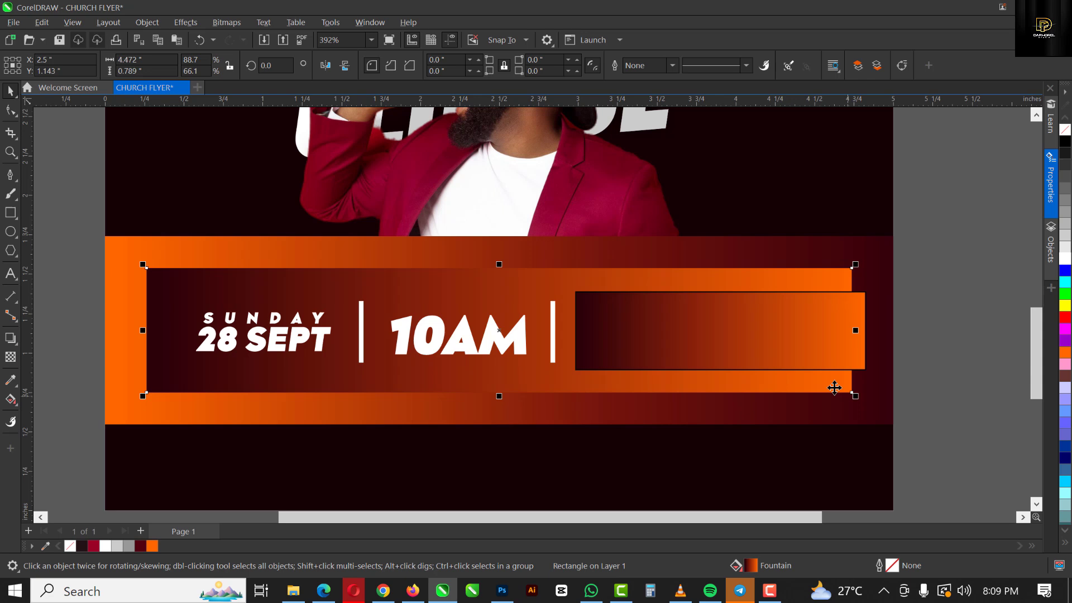
{"action": "left_click", "coordinate": [784, 358]}
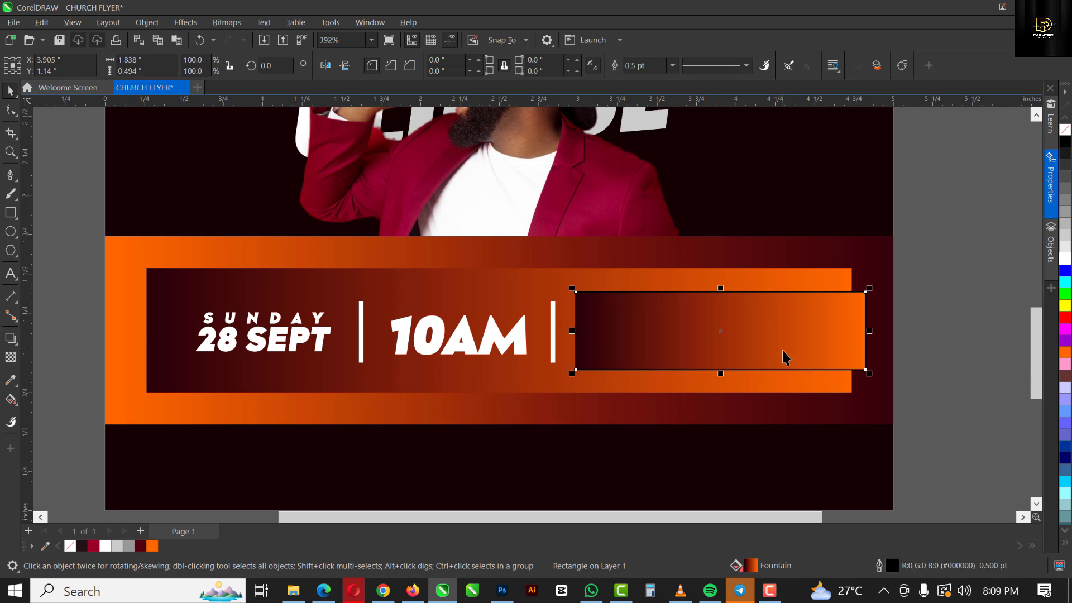
{"action": "right_click", "coordinate": [1064, 133]}
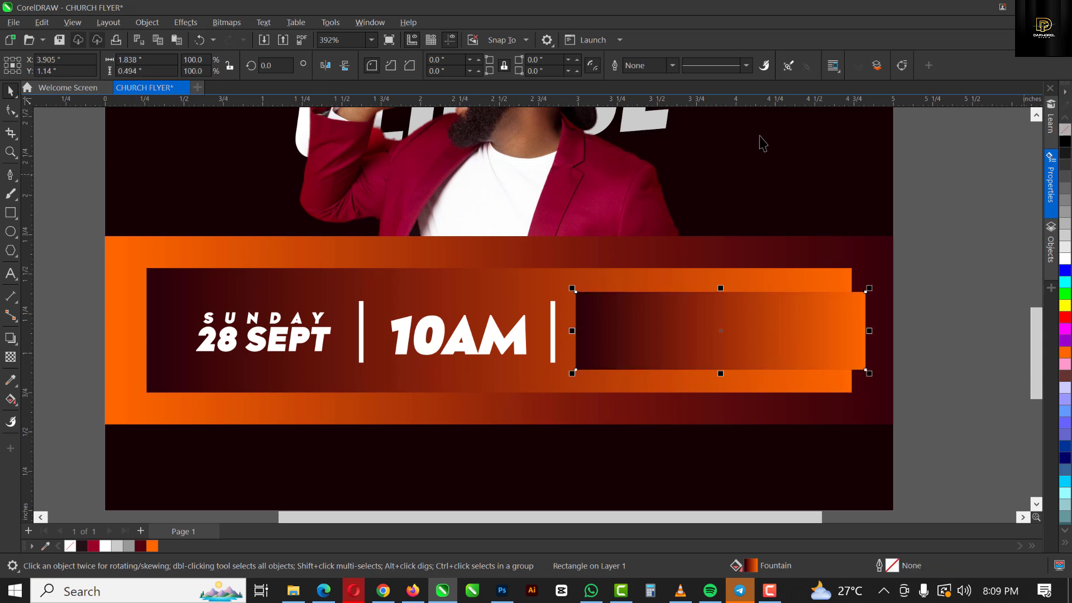
{"action": "left_click", "coordinate": [325, 65]}
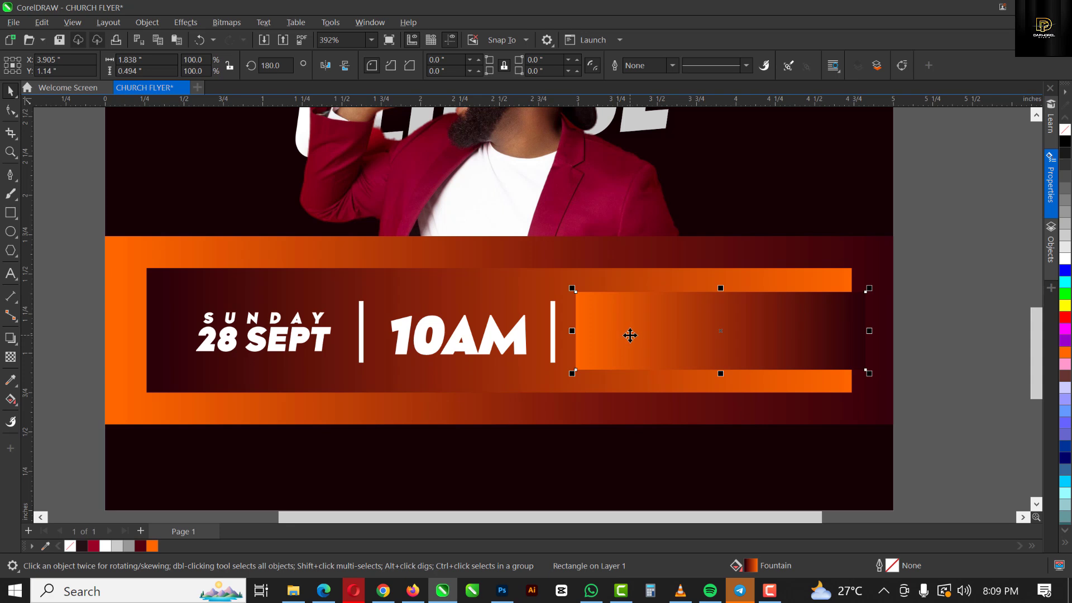
{"action": "left_click", "coordinate": [323, 64]}
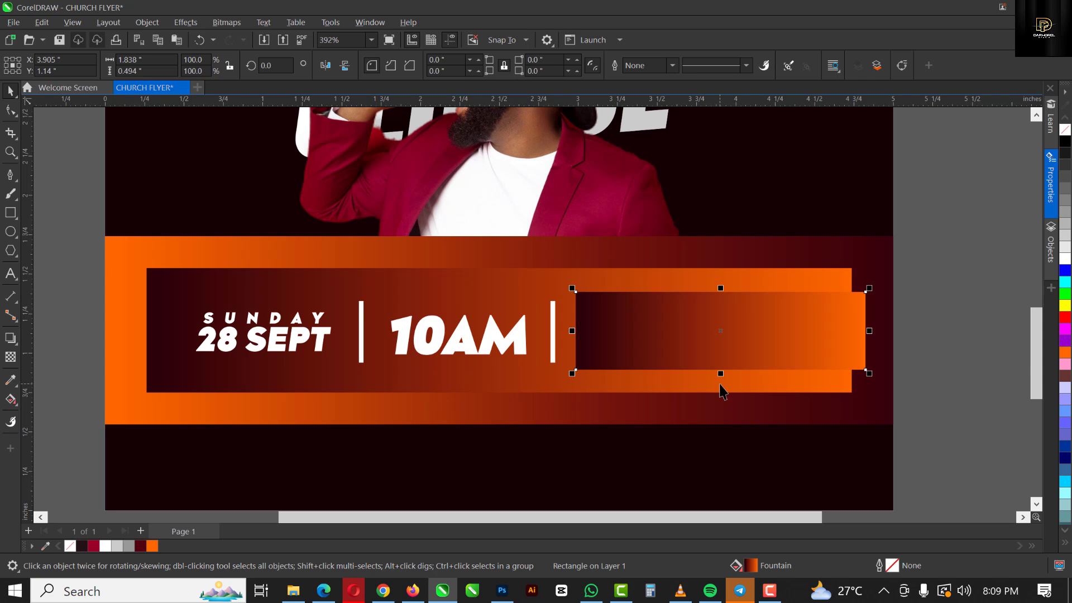
Send the gradient rectangle behind the venue text and widen it to about 1.9 inches toward the second divider
{"action": "left_click", "coordinate": [695, 340]}
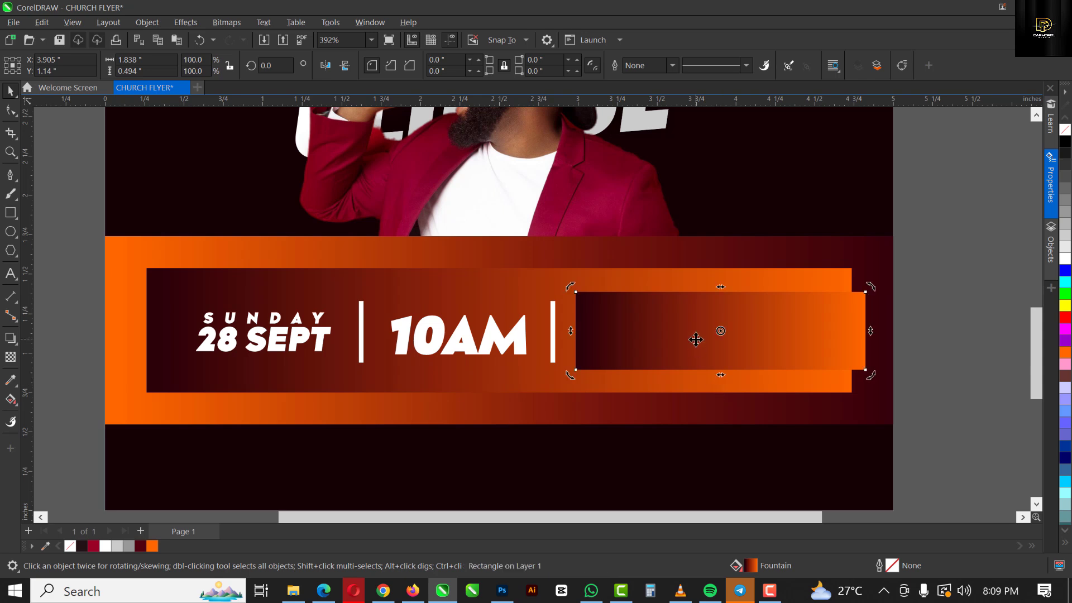
{"action": "key", "text": "ctrl+Page_Down"}
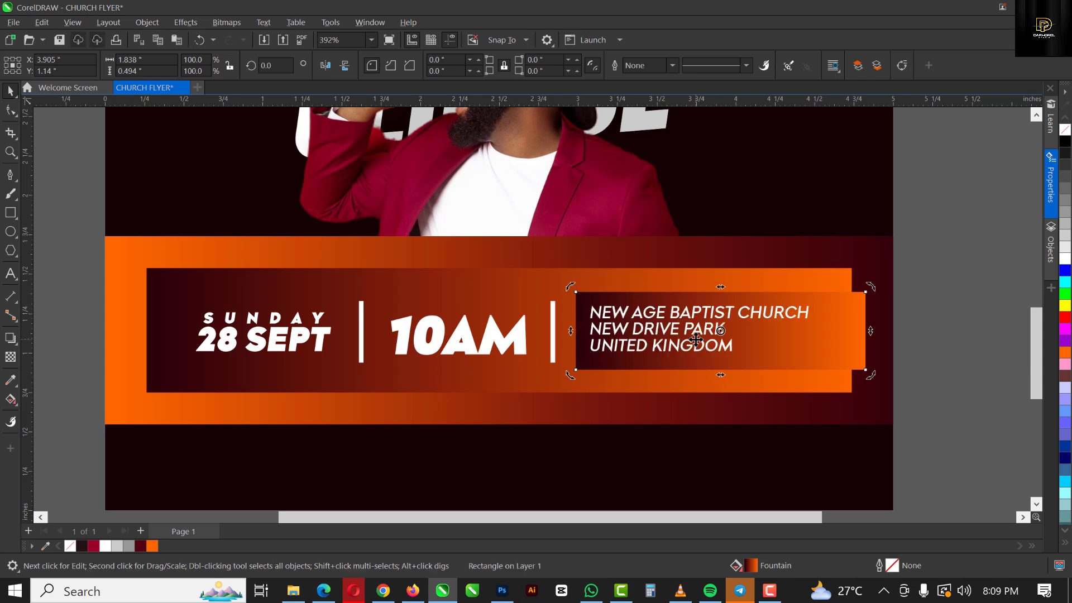
{"action": "left_click", "coordinate": [594, 300]}
{"action": "left_click_drag", "start_coordinate": [572, 330], "coordinate": [563, 329]}
{"action": "scroll", "coordinate": [601, 370], "scroll_direction": "down", "scroll_amount": 4}
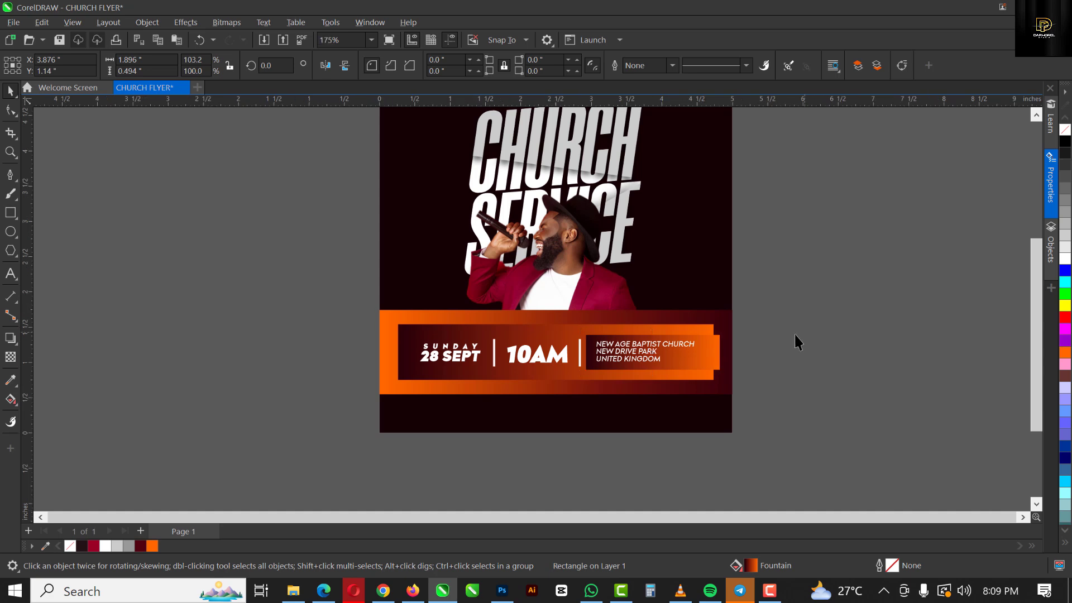
{"action": "left_click", "coordinate": [795, 336]}
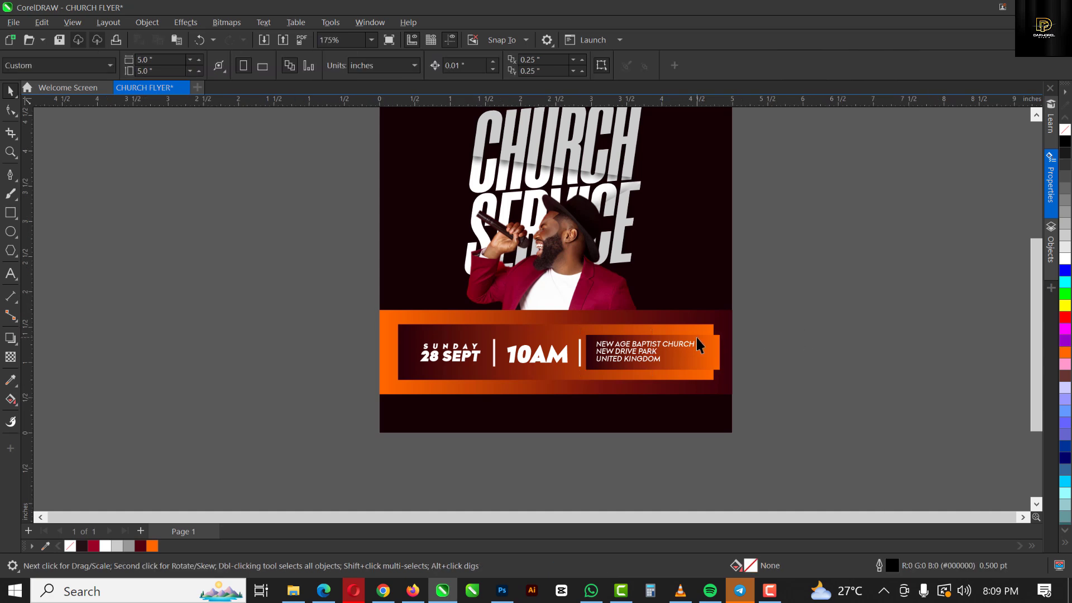
Draw a circle about 1.97 inches in diameter overlapping the flyer's upper left corner
{"action": "scroll", "coordinate": [698, 345], "scroll_direction": "up", "scroll_amount": 1}
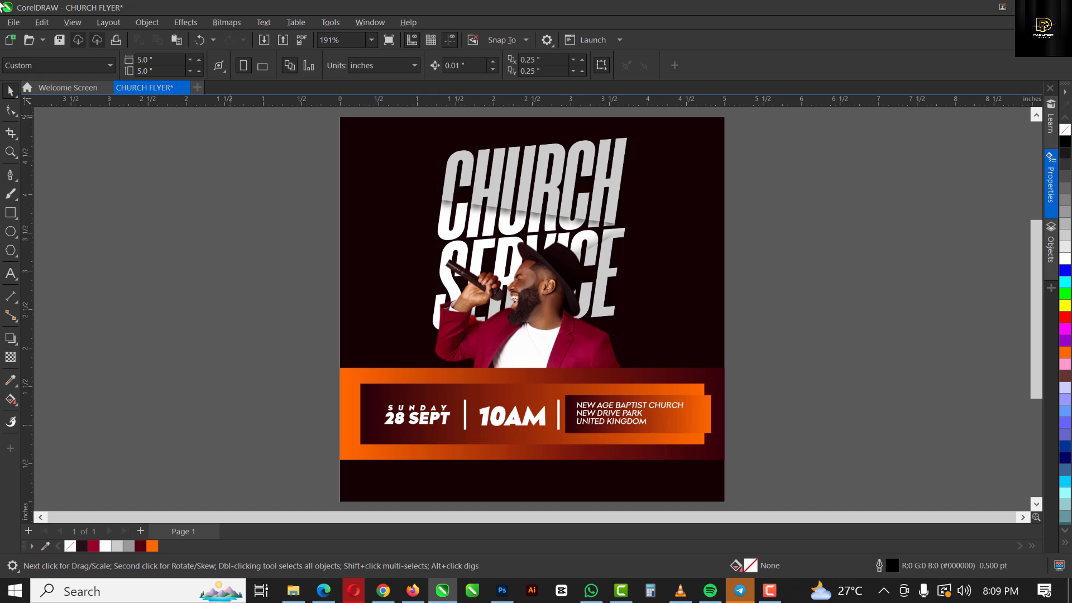
{"action": "left_click", "coordinate": [381, 215]}
{"action": "left_click", "coordinate": [11, 231]}
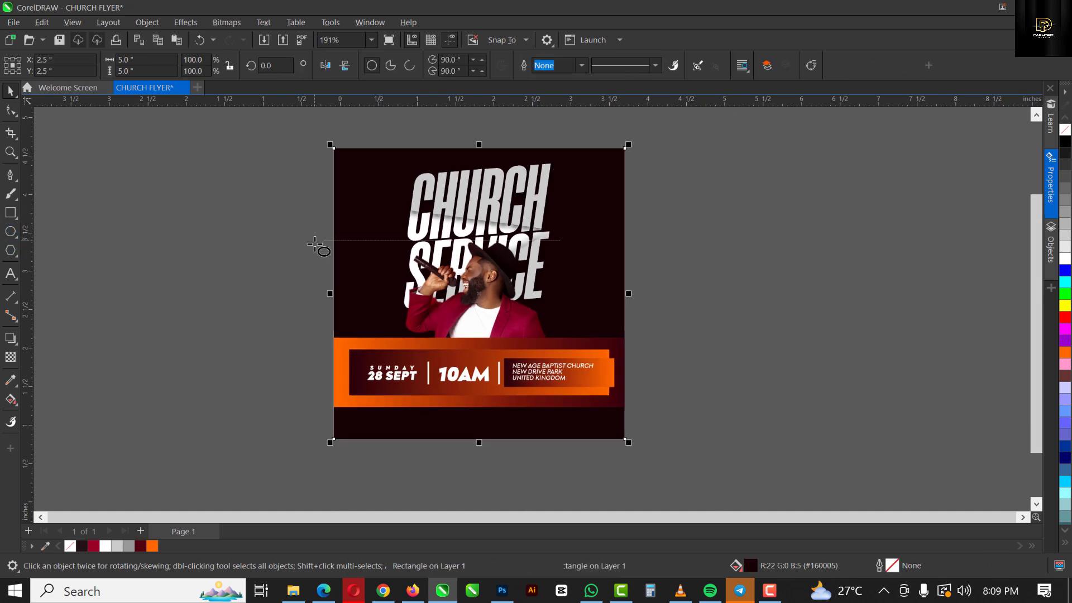
{"action": "scroll", "coordinate": [314, 244], "scroll_direction": "down", "scroll_amount": 2}
{"action": "left_click_drag", "start_coordinate": [313, 142], "coordinate": [452, 366]}
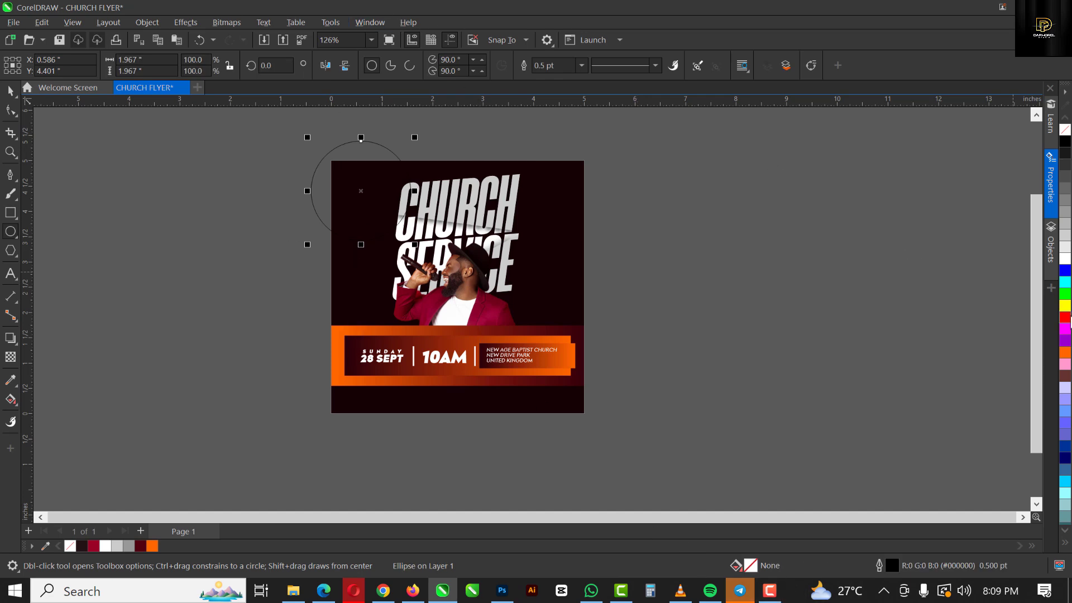
Fill the circle over the flyer's upper left corner with yellow and remove its outline
{"action": "left_click", "coordinate": [1066, 306]}
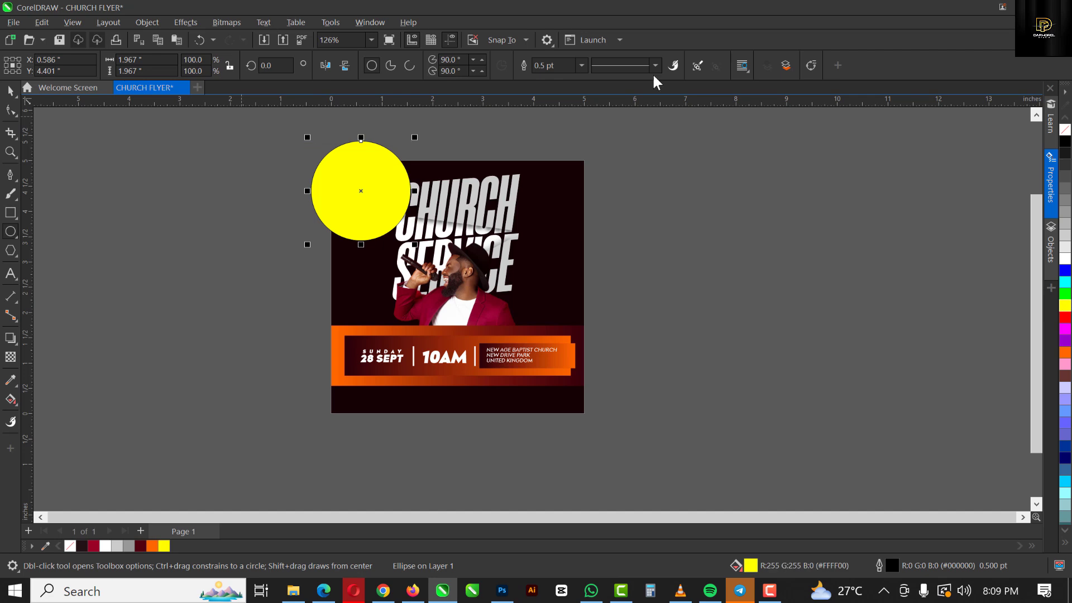
{"action": "right_click", "coordinate": [1069, 135]}
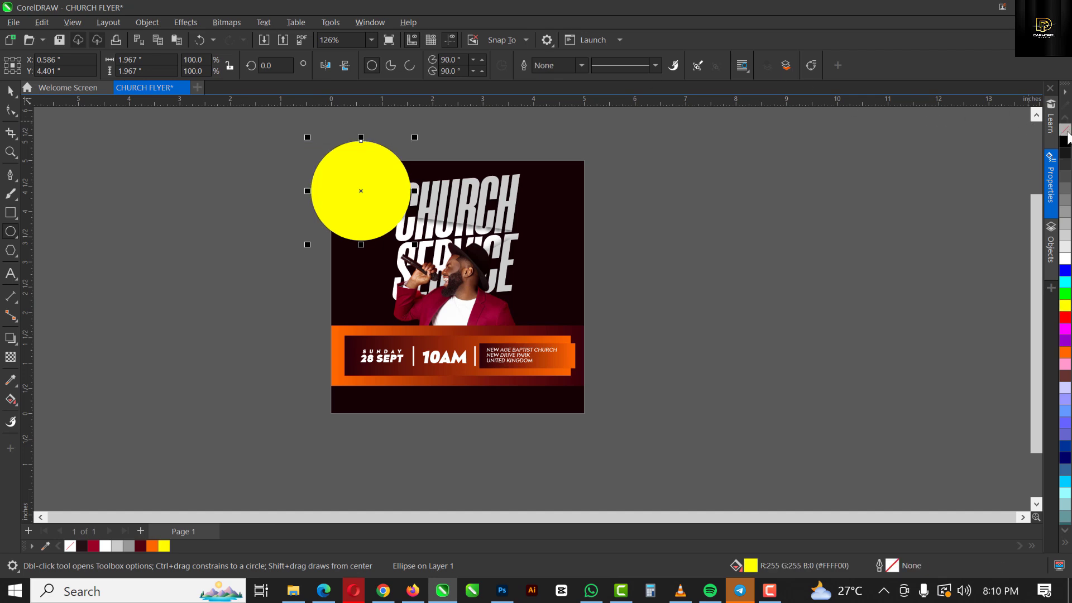
{"action": "key", "text": "space"}
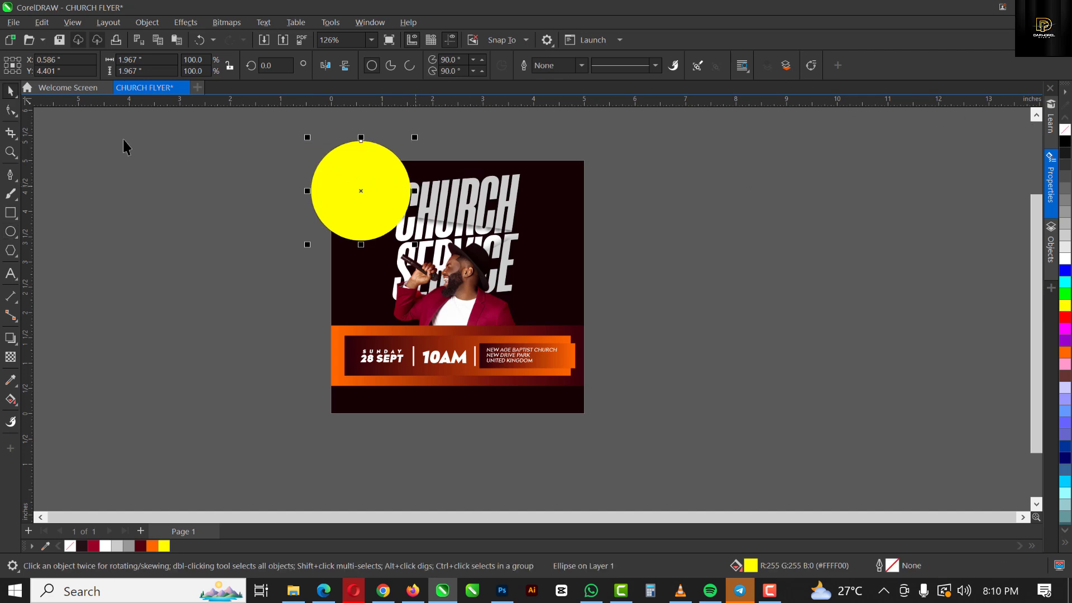
Apply an elliptical fountain transparency to the yellow circle so it fades outward from its centre
{"action": "left_click", "coordinate": [11, 357]}
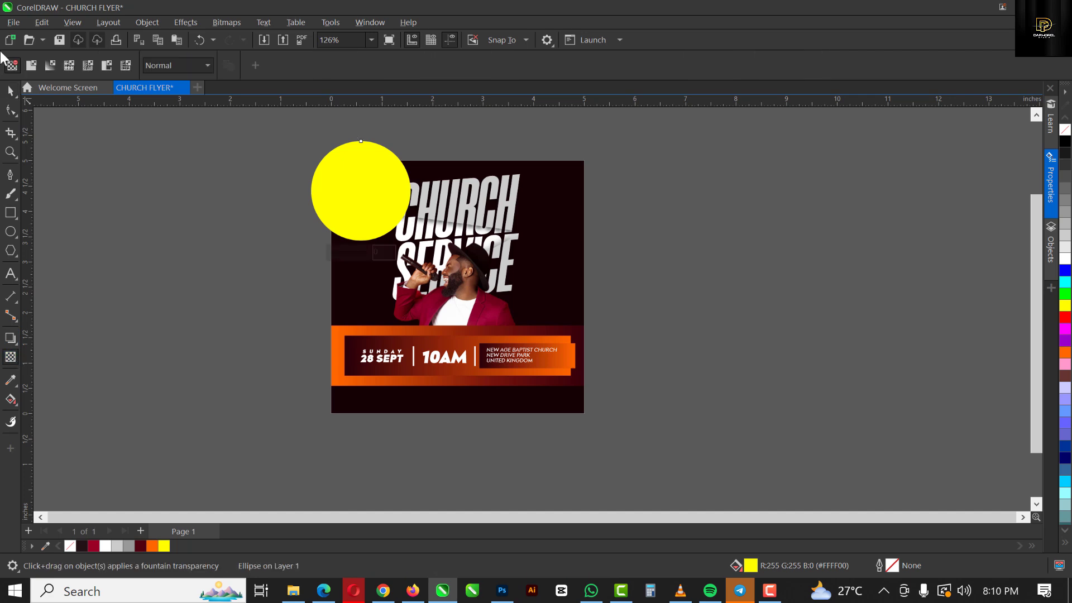
{"action": "left_click", "coordinate": [51, 67]}
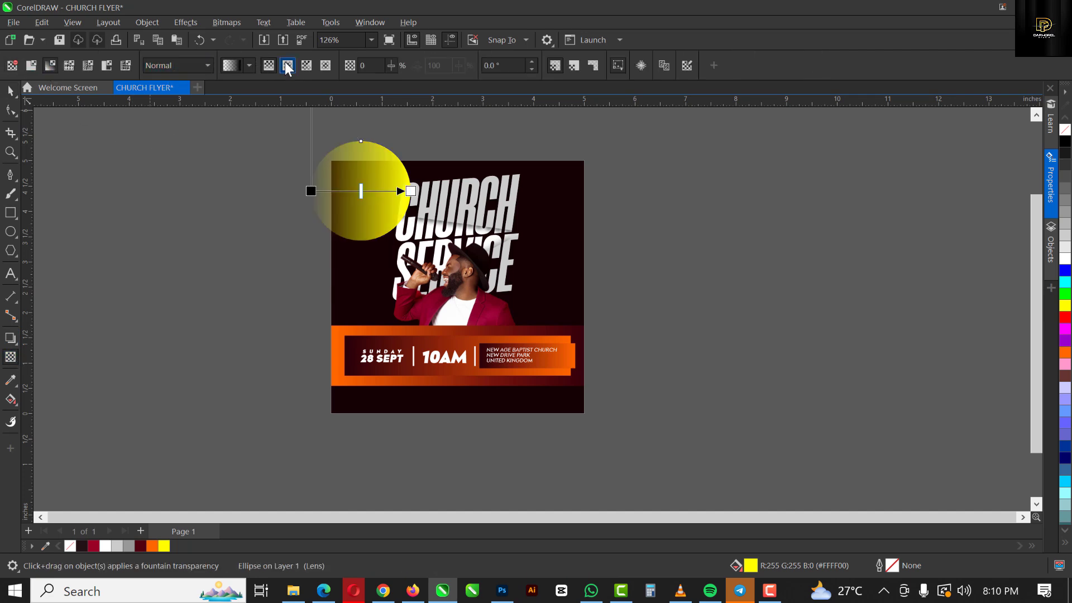
{"action": "left_click", "coordinate": [288, 65]}
Enlarge the yellow glow from its centre to about 3.63 inches and tint its fill to orange-yellow #FFC100
{"action": "key", "text": "space"}
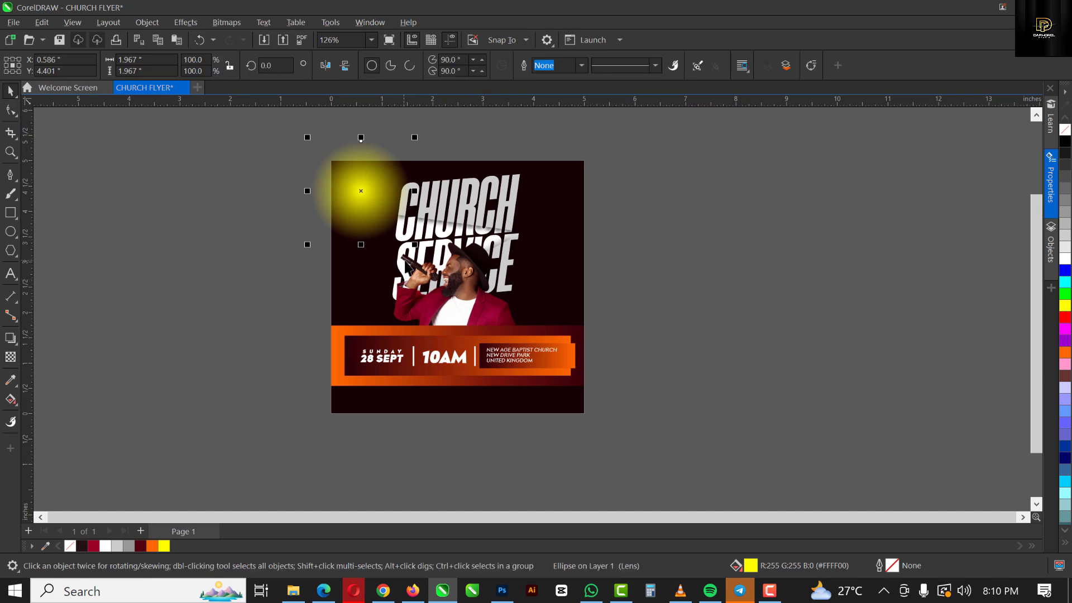
{"action": "left_click_drag", "start_coordinate": [413, 249], "coordinate": [455, 292]}
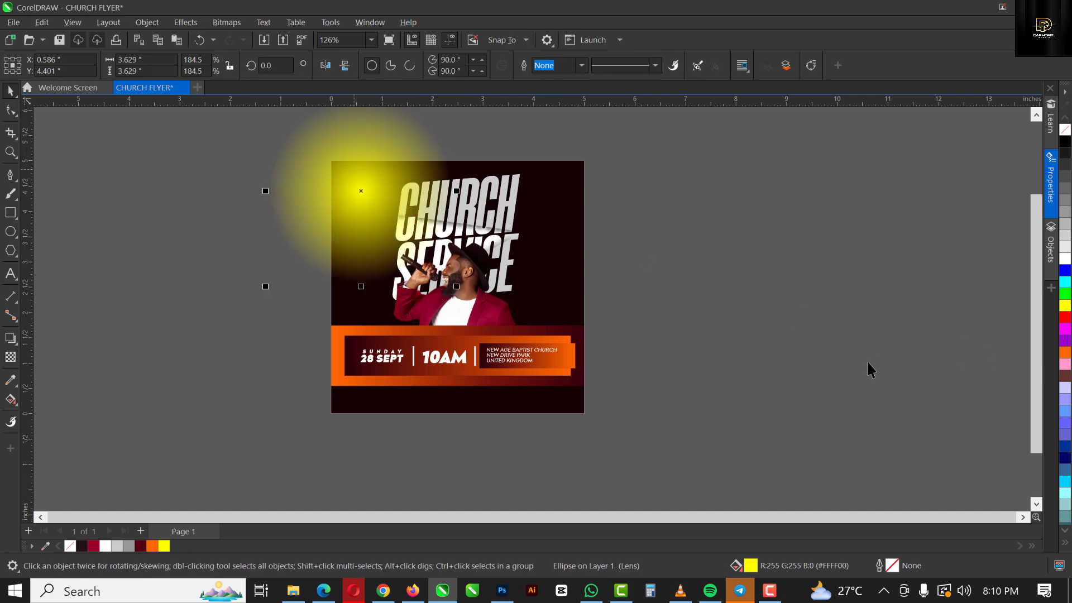
{"action": "left_click", "coordinate": [1066, 355], "text": "ctrl"}
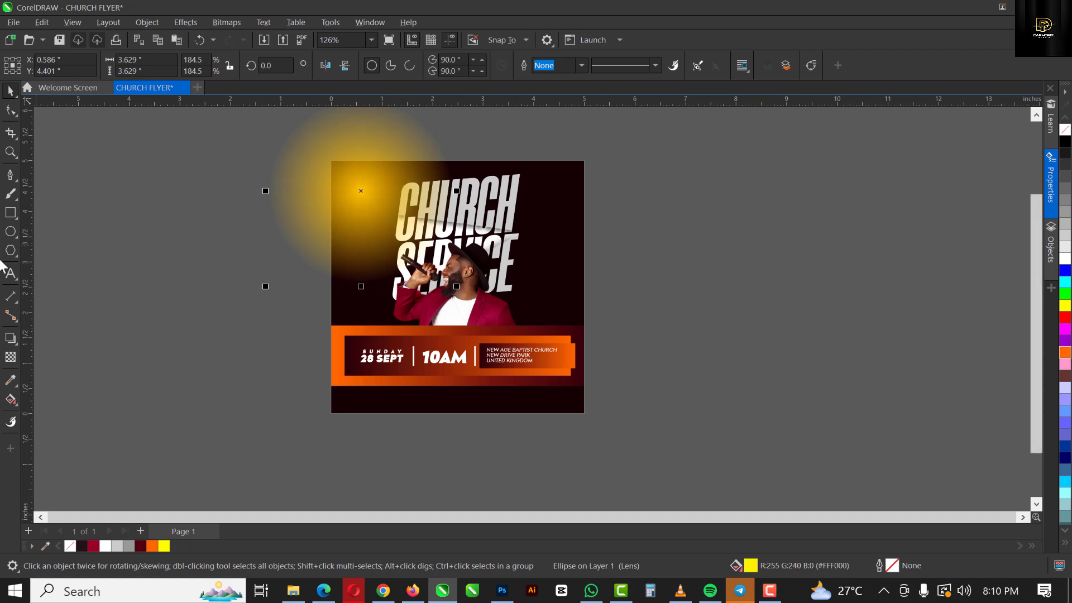
Apply a Gaussian Blur with a radius of 23.2 to the orange-yellow glow
{"action": "left_click", "coordinate": [189, 23]}
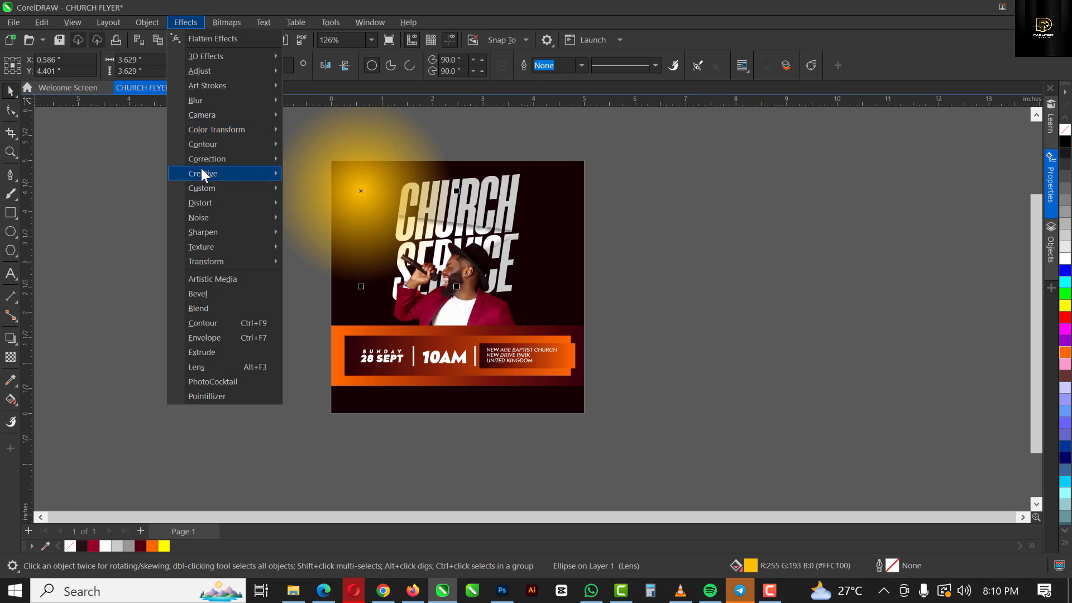
{"action": "mouse_move", "coordinate": [215, 100]}
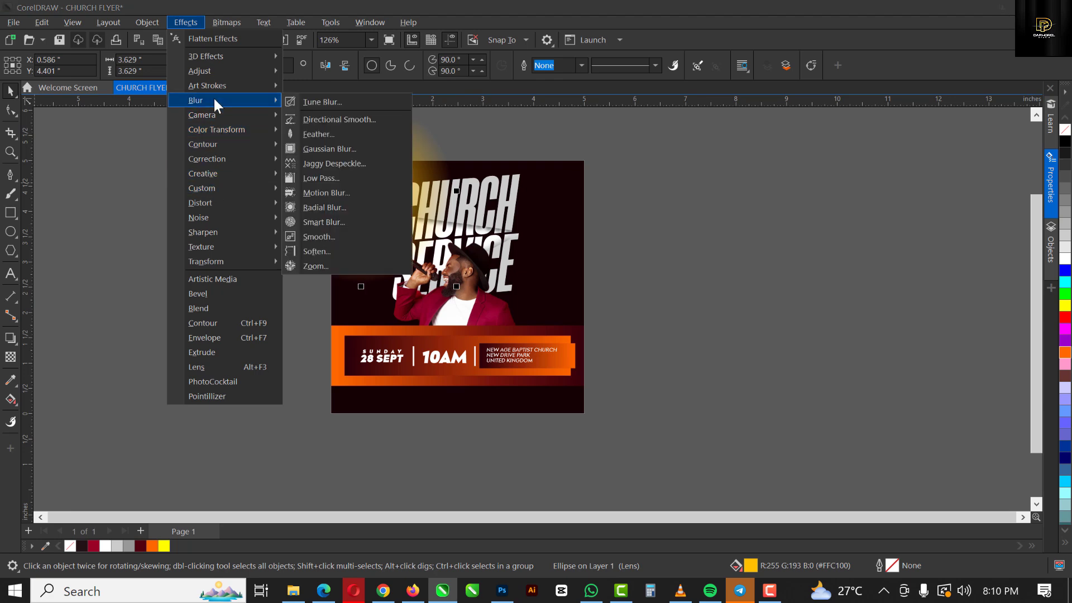
{"action": "left_click", "coordinate": [330, 149]}
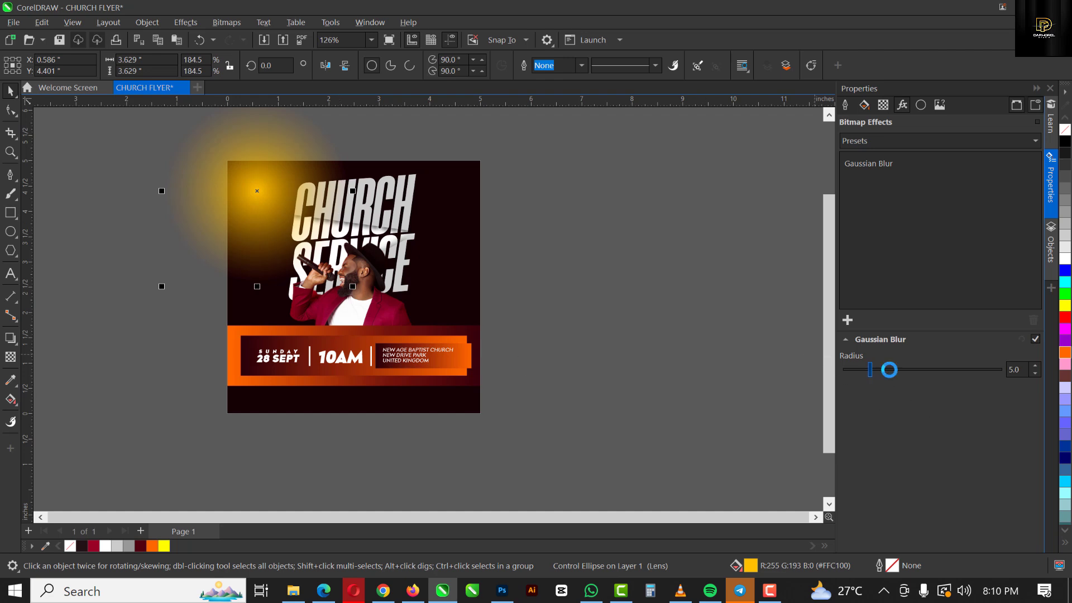
{"action": "left_click", "coordinate": [889, 370]}
{"action": "left_click", "coordinate": [913, 369]}
{"action": "left_click", "coordinate": [705, 242]}
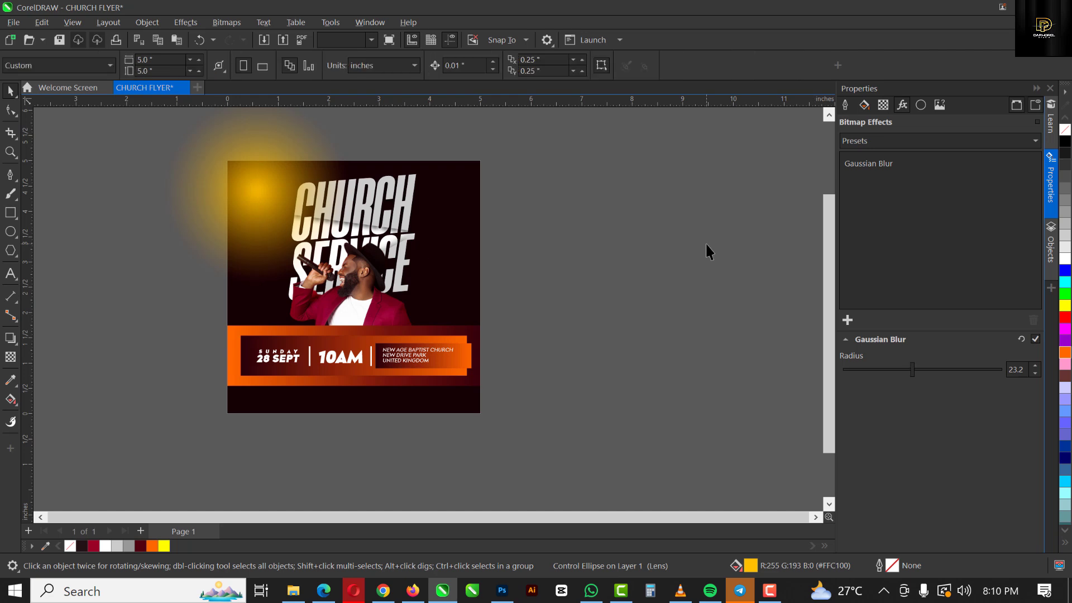
{"action": "left_click", "coordinate": [1033, 87]}
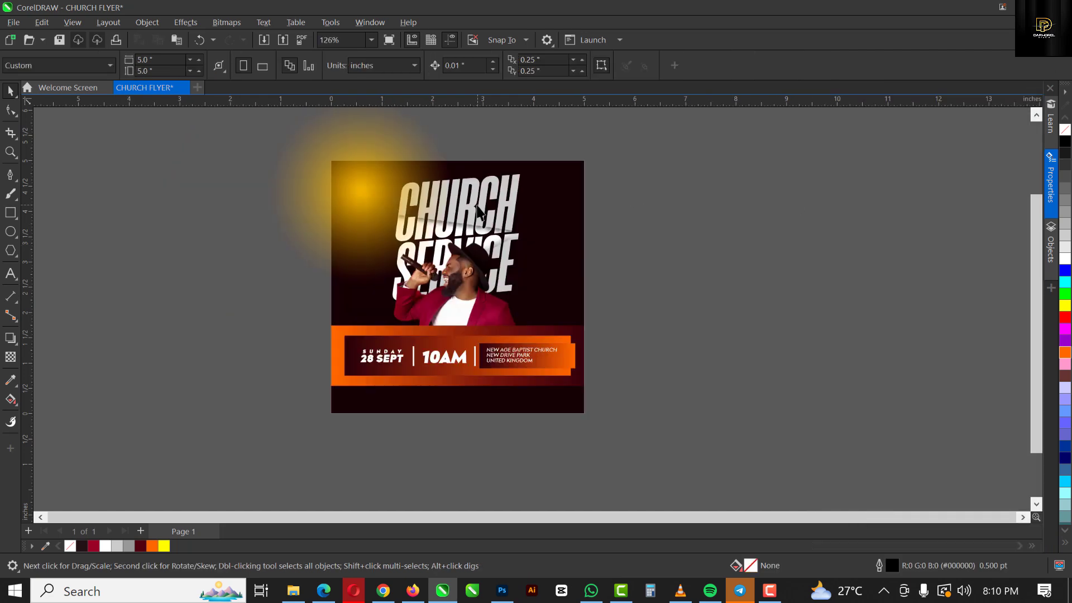
Move the glow's centre close to the flyer's upper left corner and set its transparency merge mode to Screen
{"action": "left_click", "coordinate": [396, 191]}
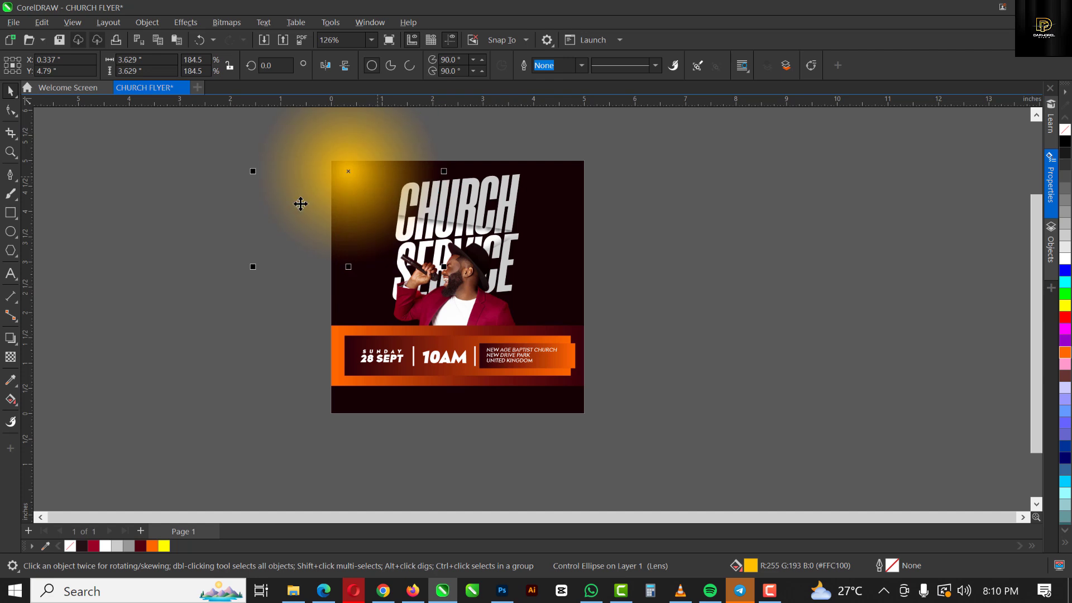
{"action": "left_click_drag", "start_coordinate": [378, 175], "coordinate": [367, 218]}
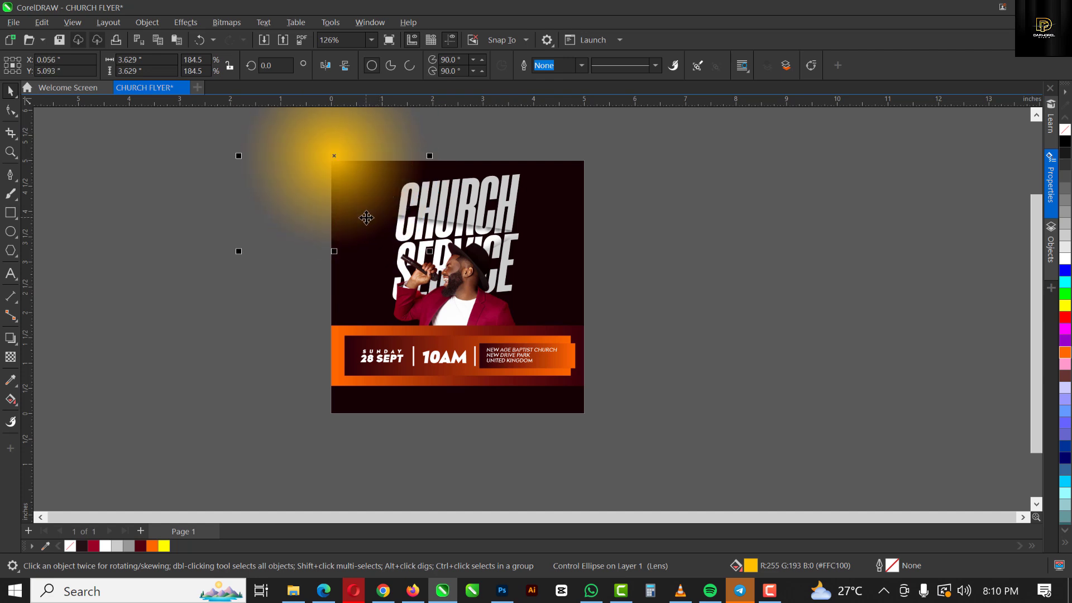
{"action": "left_click", "coordinate": [10, 357]}
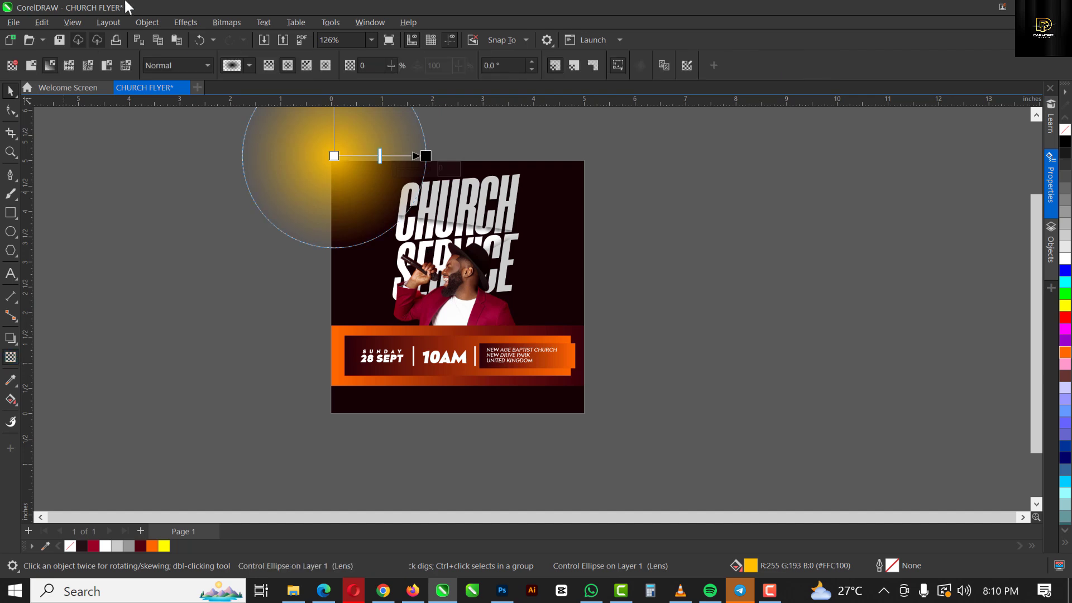
{"action": "left_click", "coordinate": [178, 64]}
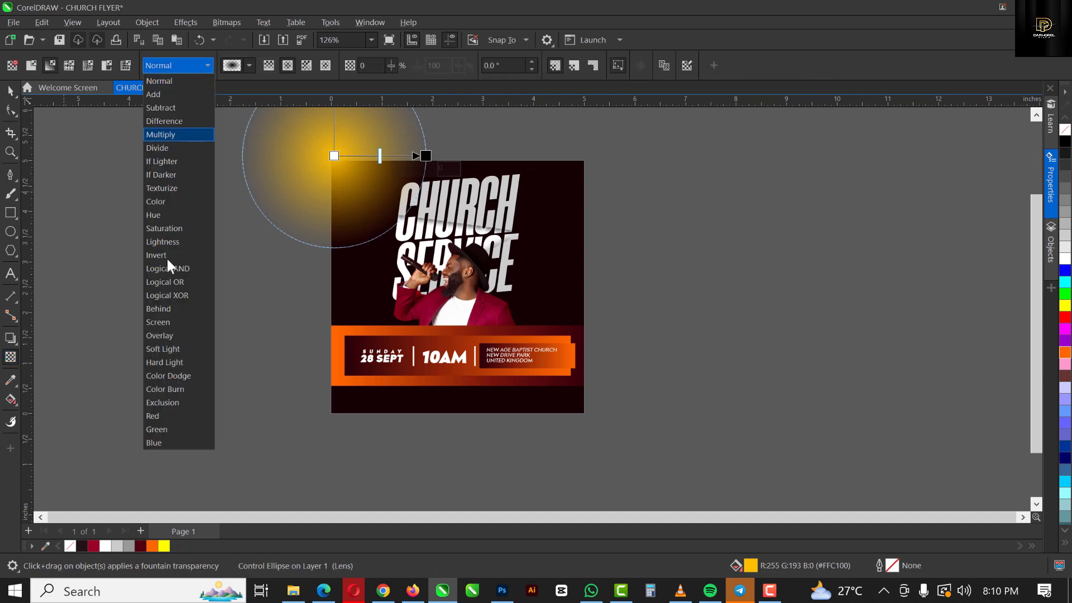
{"action": "left_click", "coordinate": [167, 327]}
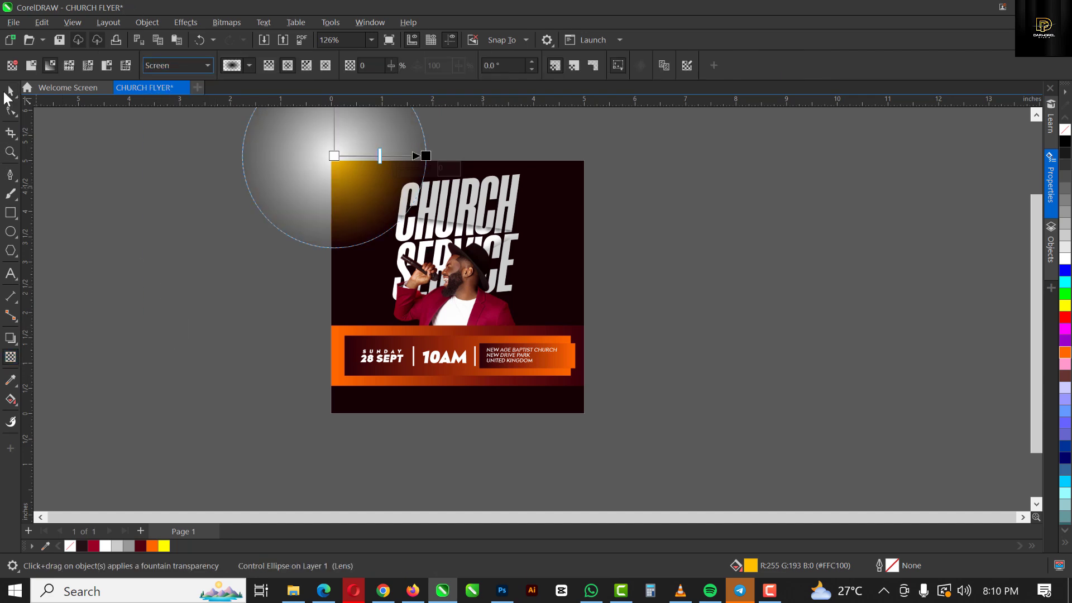
{"action": "key", "text": "space"}
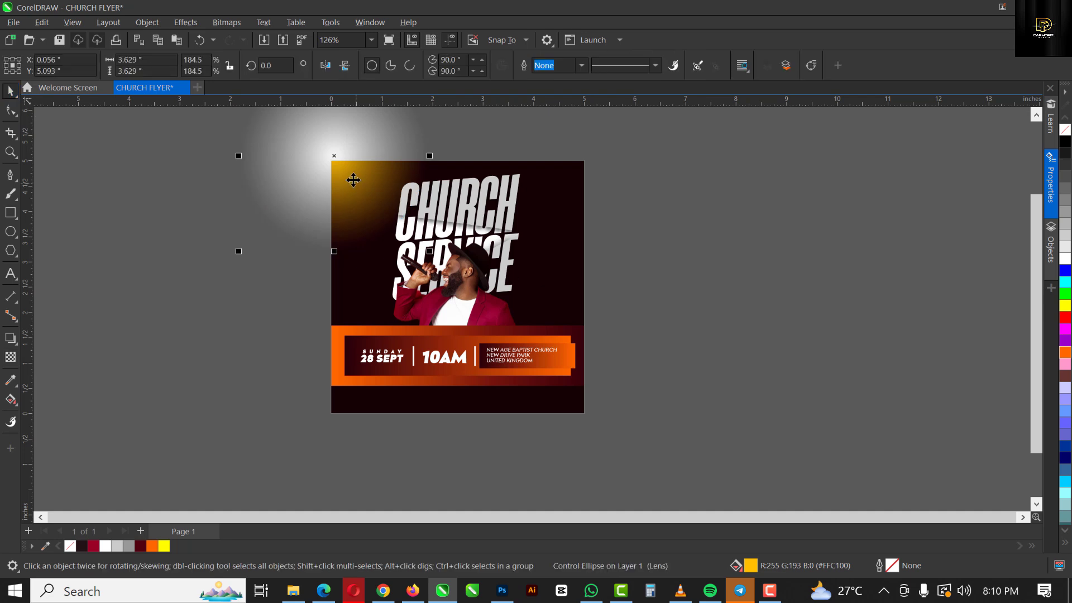
PowerClip the glow inside the flyer's background, centring it on the upper left corner and enlarging it to about 4.14 inches
{"action": "left_click_drag", "start_coordinate": [353, 180], "coordinate": [570, 192]}
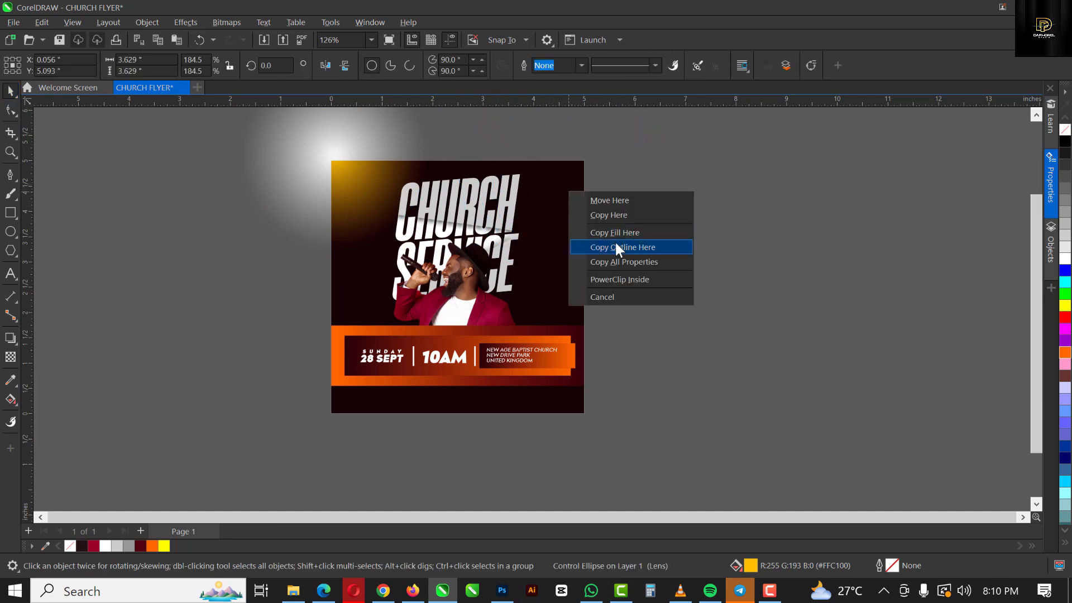
{"action": "left_click", "coordinate": [627, 279]}
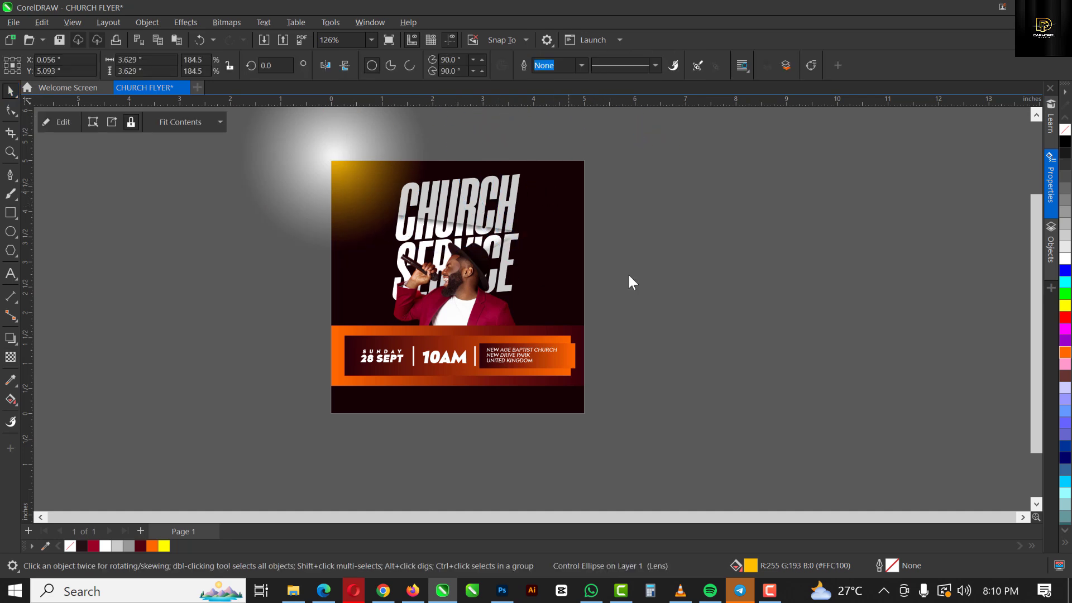
{"action": "left_click", "coordinate": [565, 206], "text": "ctrl"}
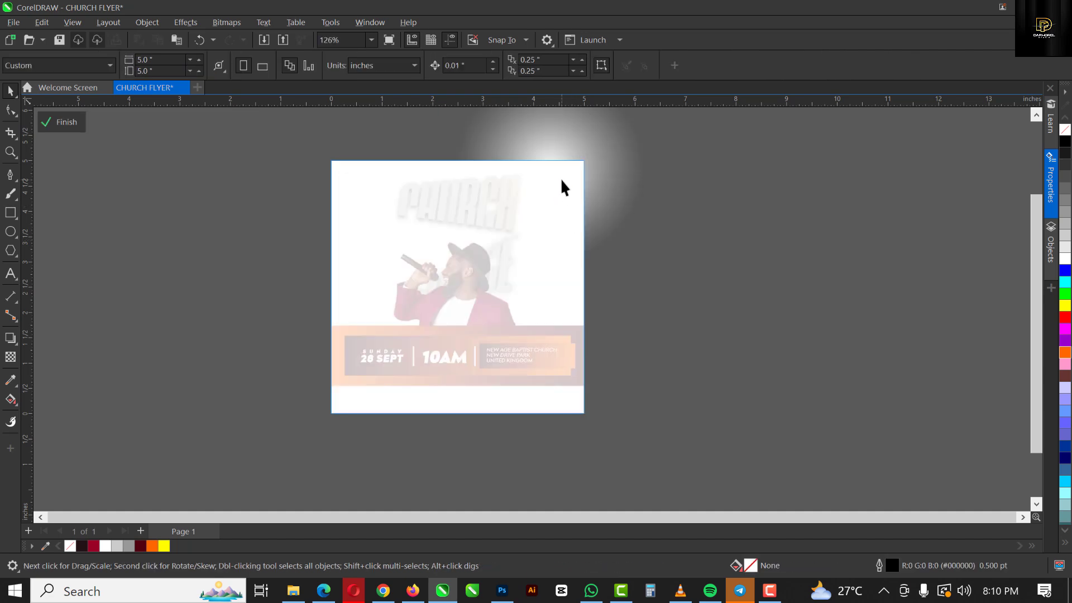
{"action": "left_click", "coordinate": [561, 179]}
{"action": "left_click_drag", "start_coordinate": [565, 175], "coordinate": [363, 188]}
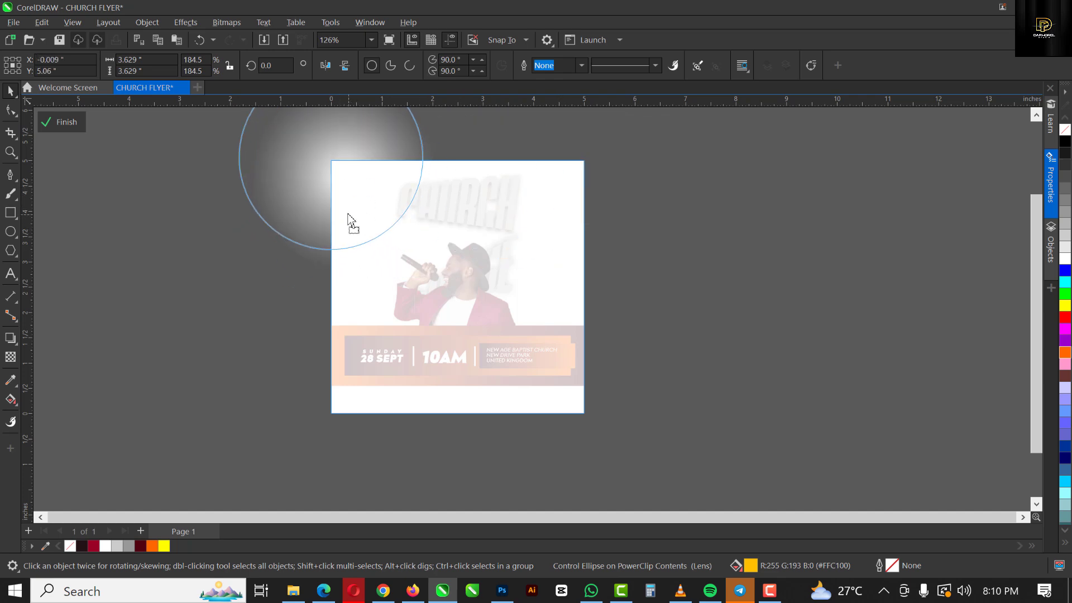
{"action": "left_click_drag", "start_coordinate": [425, 255], "coordinate": [447, 287]}
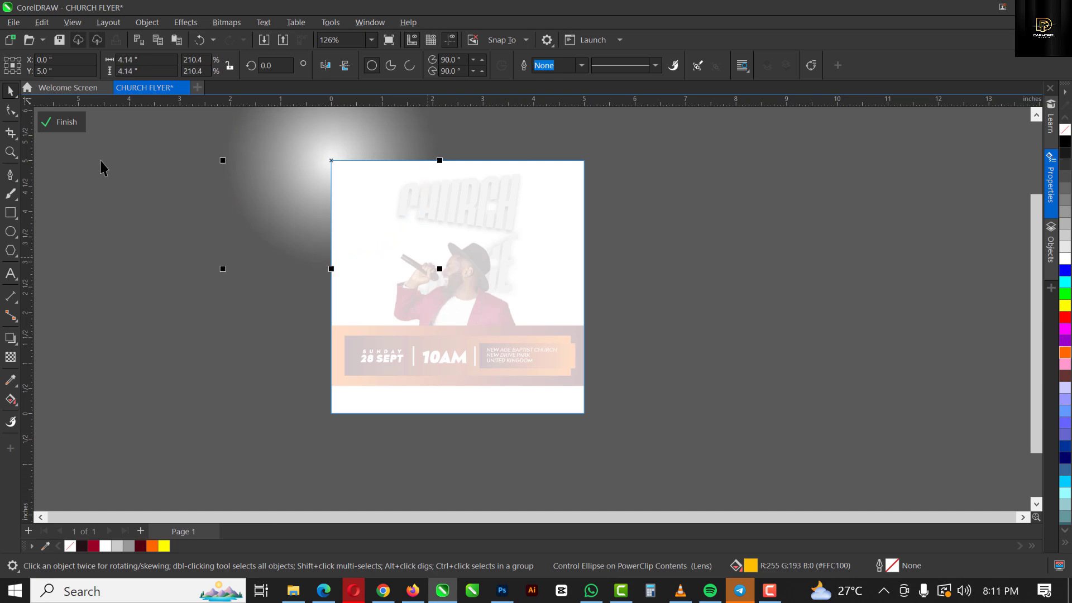
{"action": "left_click", "coordinate": [76, 120]}
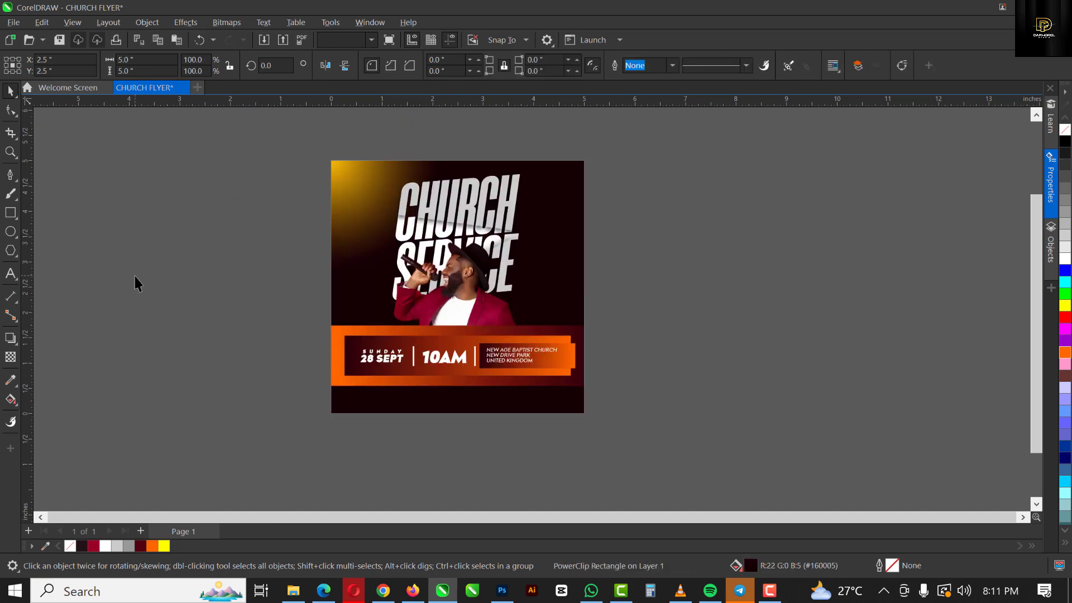
{"action": "left_click", "coordinate": [135, 277]}
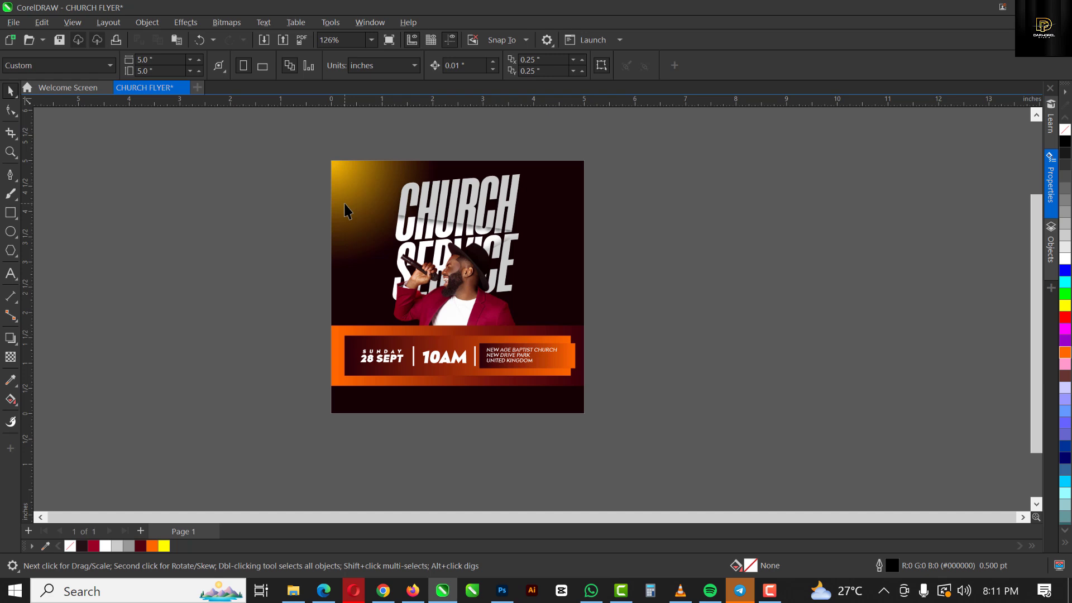
Import the fire and sparks picture from the CHURCH SERVICE folder and place it to the right of the flyer
{"action": "left_click", "coordinate": [567, 225]}
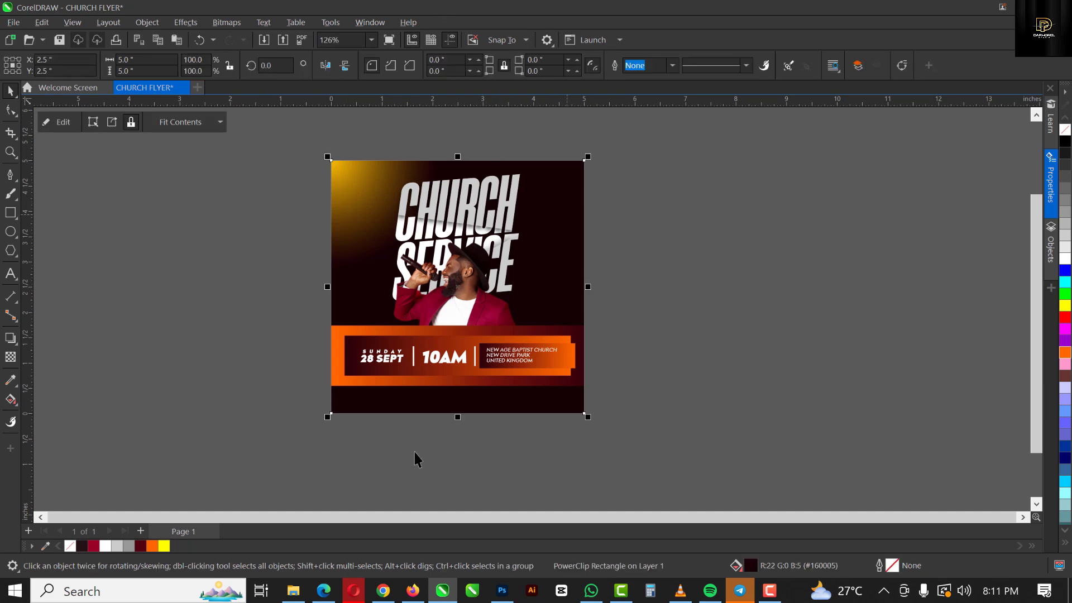
{"action": "left_click", "coordinate": [289, 586]}
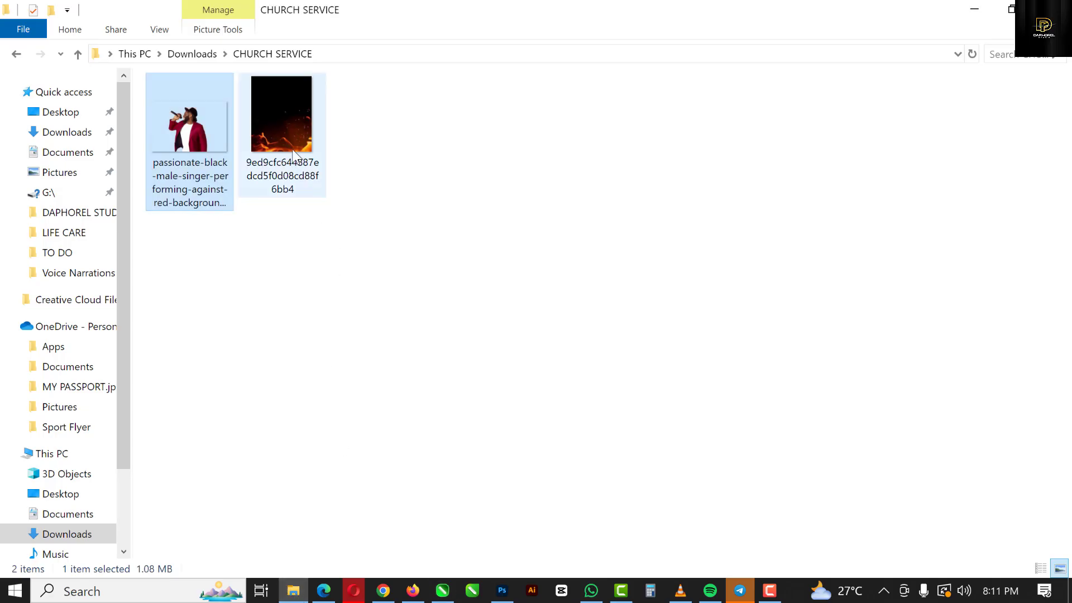
{"action": "left_click", "coordinate": [295, 132]}
{"action": "left_click_drag", "start_coordinate": [286, 121], "coordinate": [710, 249]}
{"action": "scroll", "coordinate": [654, 232], "scroll_direction": "down", "scroll_amount": 3}
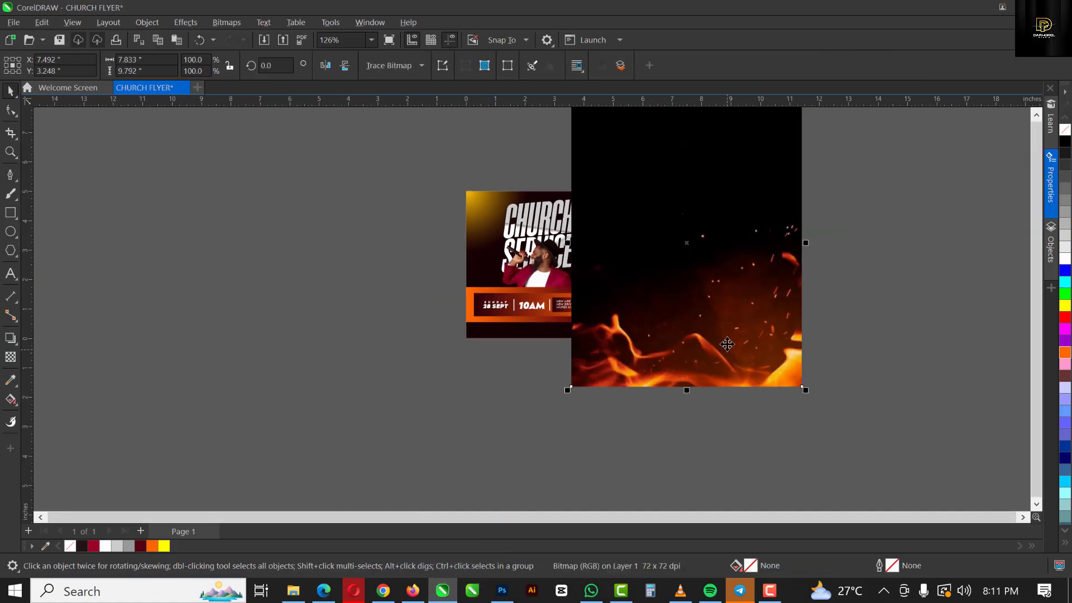
{"action": "left_click_drag", "start_coordinate": [705, 312], "coordinate": [848, 324]}
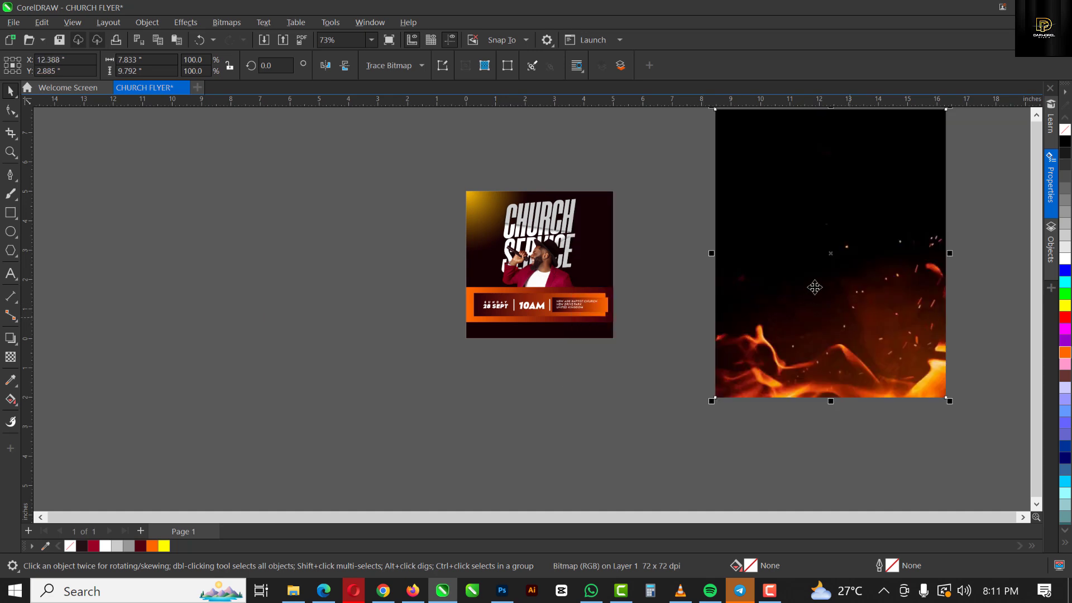
PowerClip the fire picture inside the flyer's background rectangle
{"action": "right_click", "coordinate": [812, 279]}
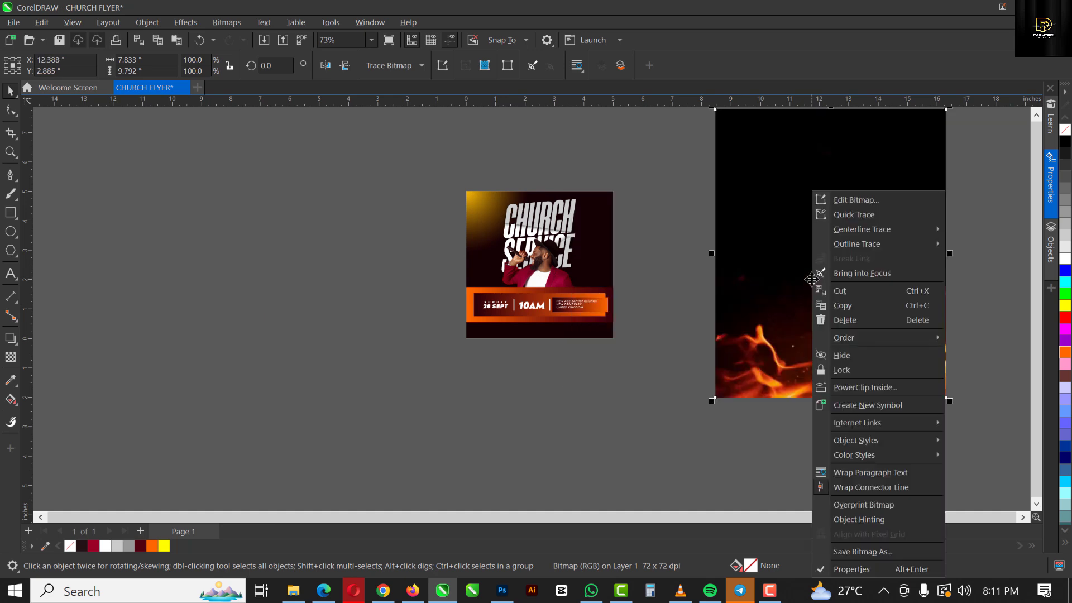
{"action": "left_click", "coordinate": [867, 387]}
{"action": "left_click", "coordinate": [480, 236]}
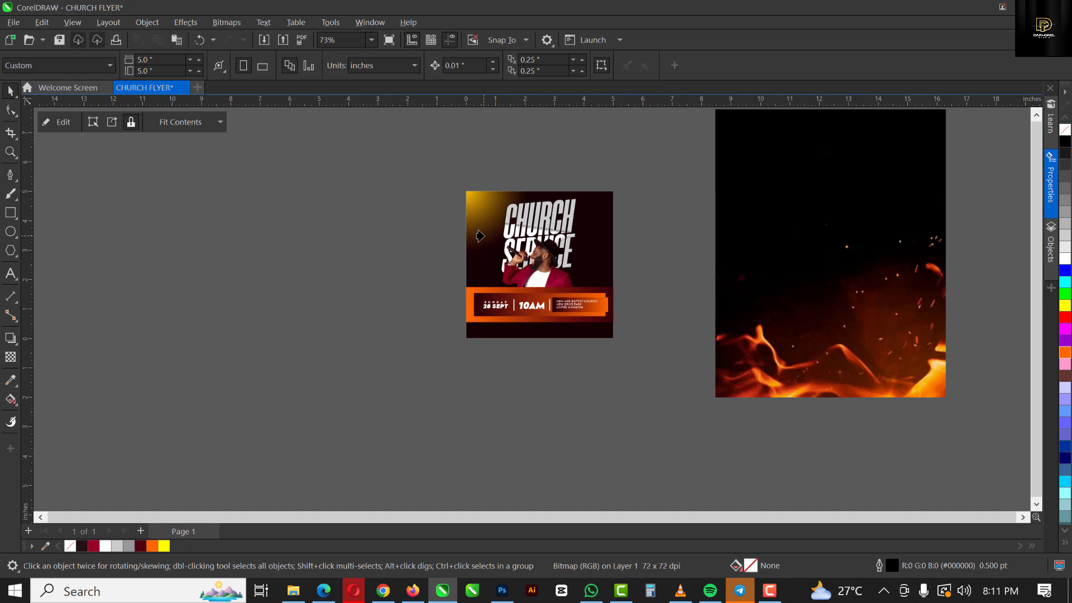
Scale the clipped fire picture to about 5.33 × 6.66 inches and move it up so the flames sit above the details band
{"action": "left_click", "coordinate": [588, 230], "text": "ctrl"}
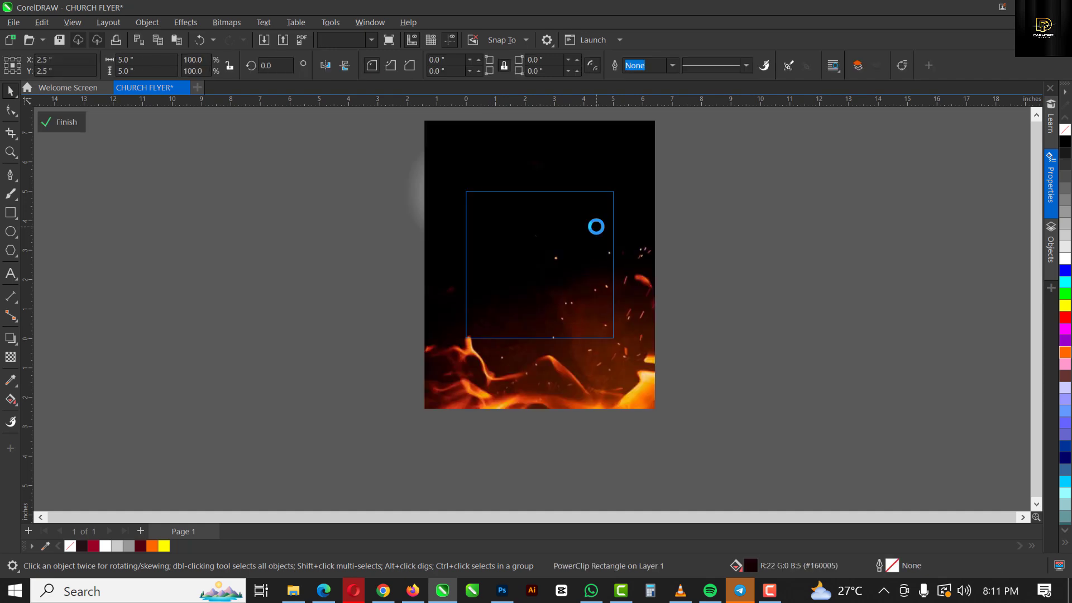
{"action": "left_click_drag", "start_coordinate": [656, 408], "coordinate": [596, 301]}
{"action": "left_click", "coordinate": [599, 383], "text": "ctrl"}
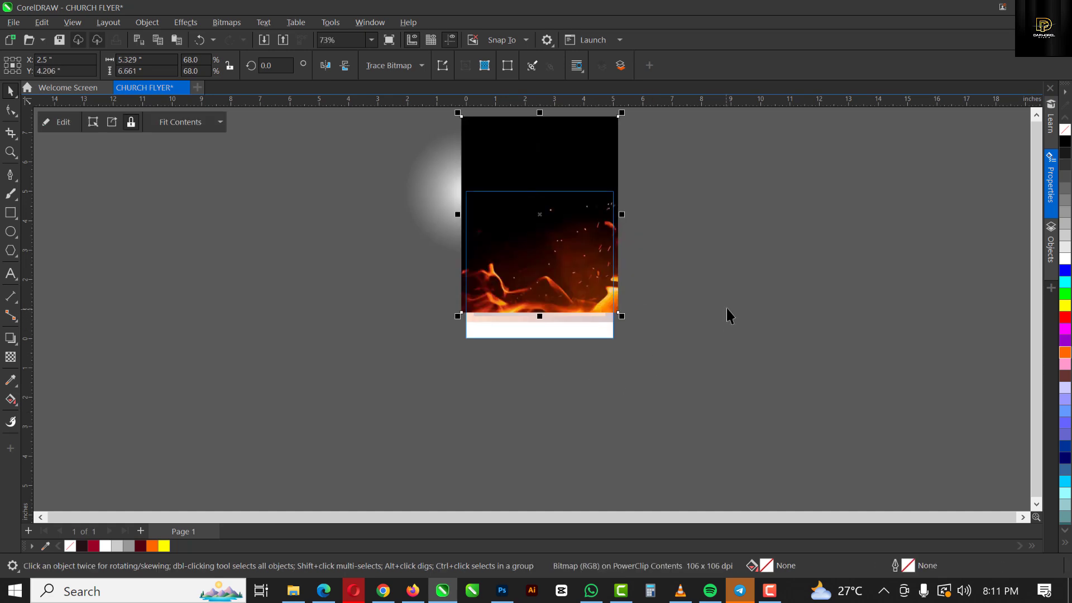
{"action": "left_click", "coordinate": [726, 309], "text": "ctrl"}
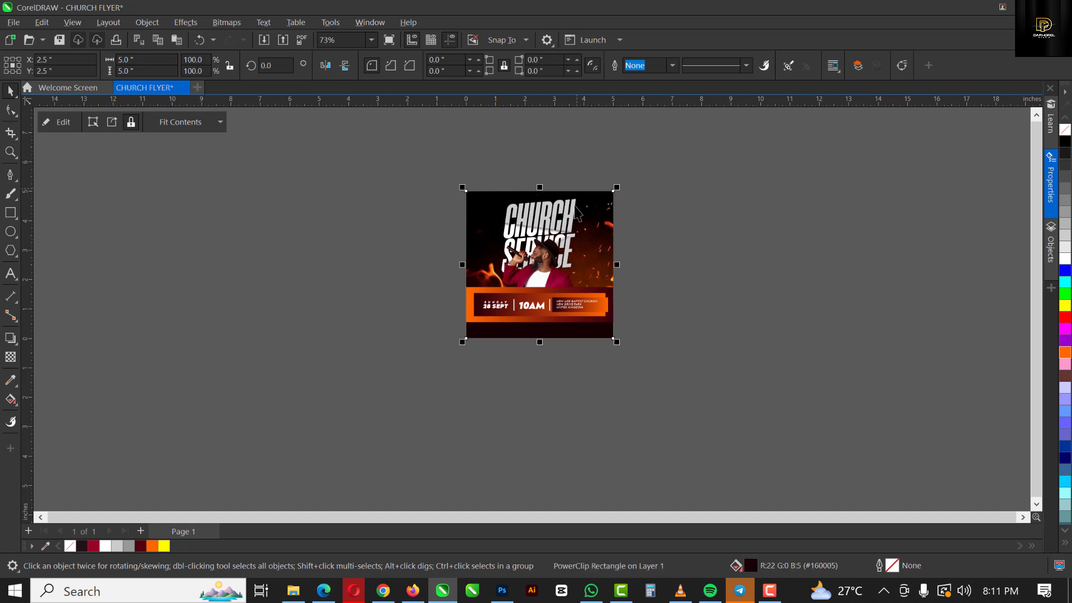
Bring the corner glow in front of the fire picture inside the background PowerClip and finish editing the contents
{"action": "scroll", "coordinate": [577, 193], "scroll_direction": "up", "scroll_amount": 3}
{"action": "left_click", "coordinate": [627, 227], "text": "ctrl"}
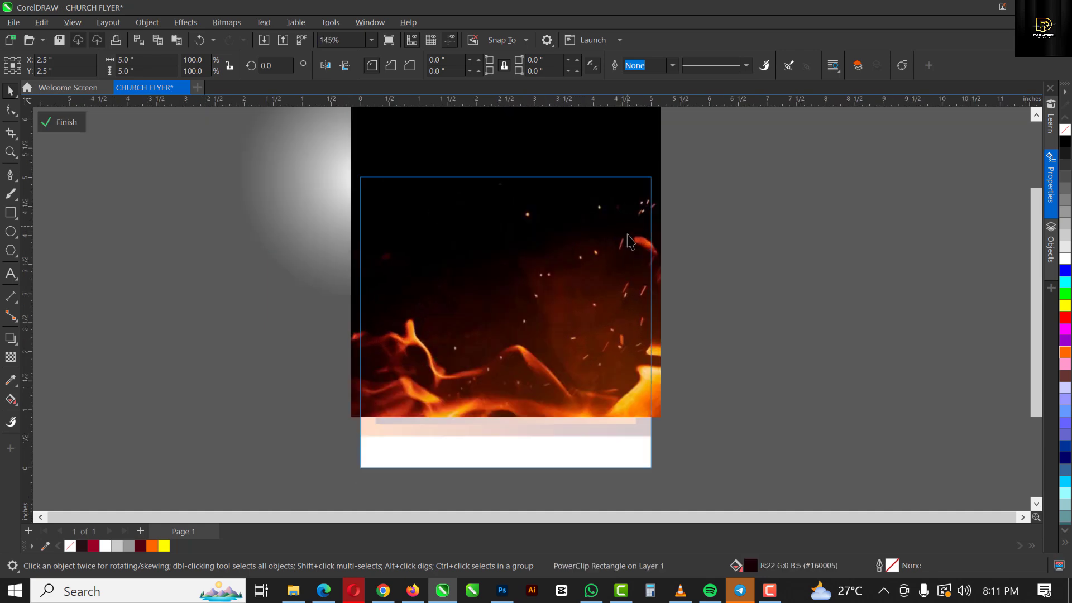
{"action": "left_click", "coordinate": [316, 195]}
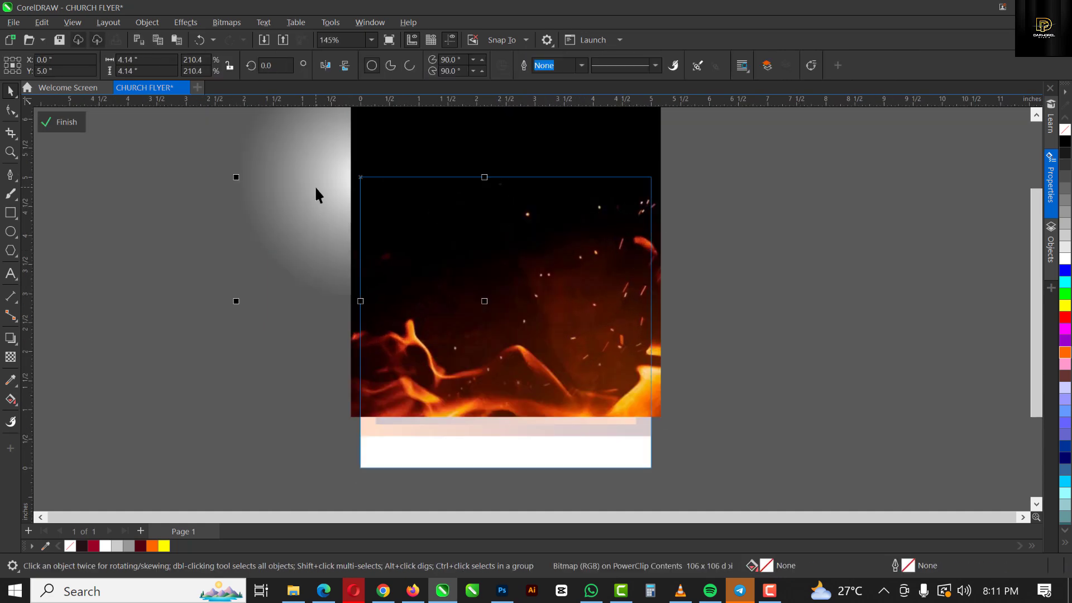
{"action": "left_click", "coordinate": [897, 234], "text": "ctrl"}
{"action": "left_click", "coordinate": [854, 263]}
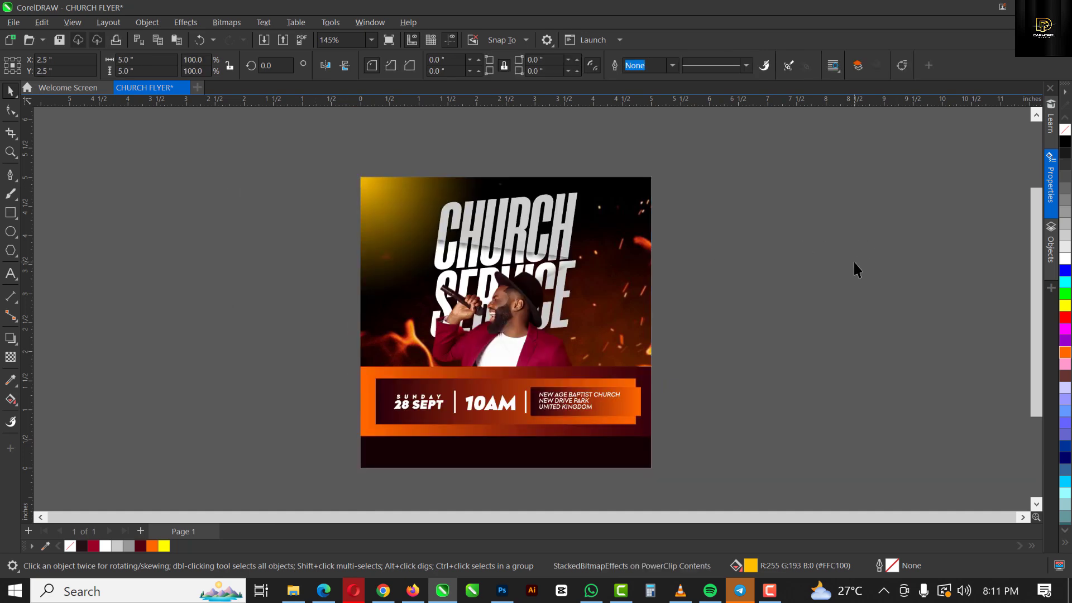
{"action": "key", "text": "shift+F4"}
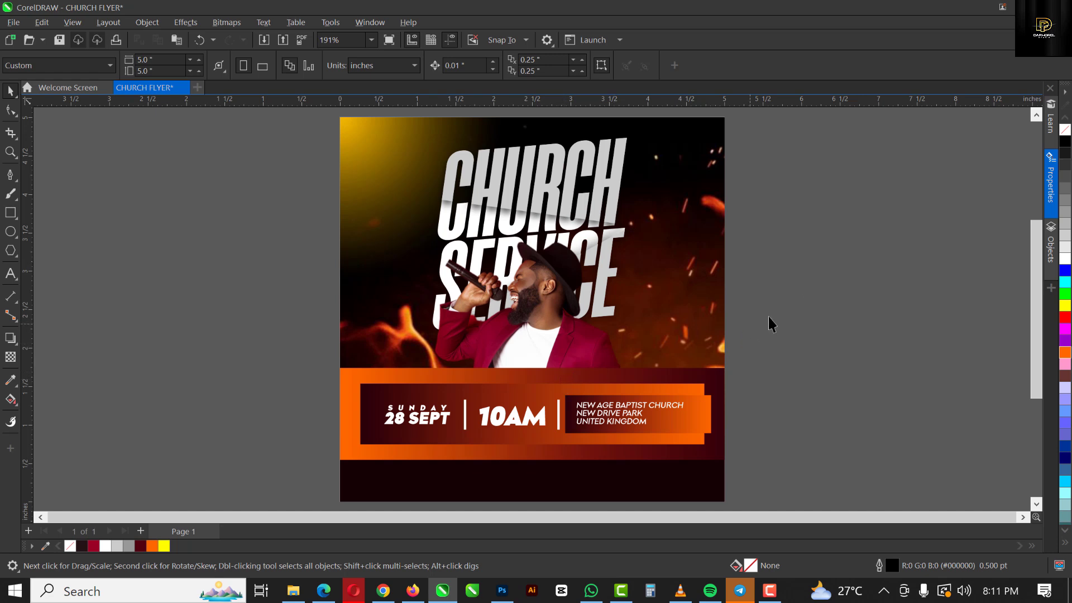
Move the whole details band with its date, time and venue text slightly down the flyer
{"action": "left_click_drag", "start_coordinate": [803, 321], "coordinate": [287, 471]}
{"action": "left_click_drag", "start_coordinate": [639, 402], "coordinate": [642, 422]}
{"action": "left_click", "coordinate": [809, 345]}
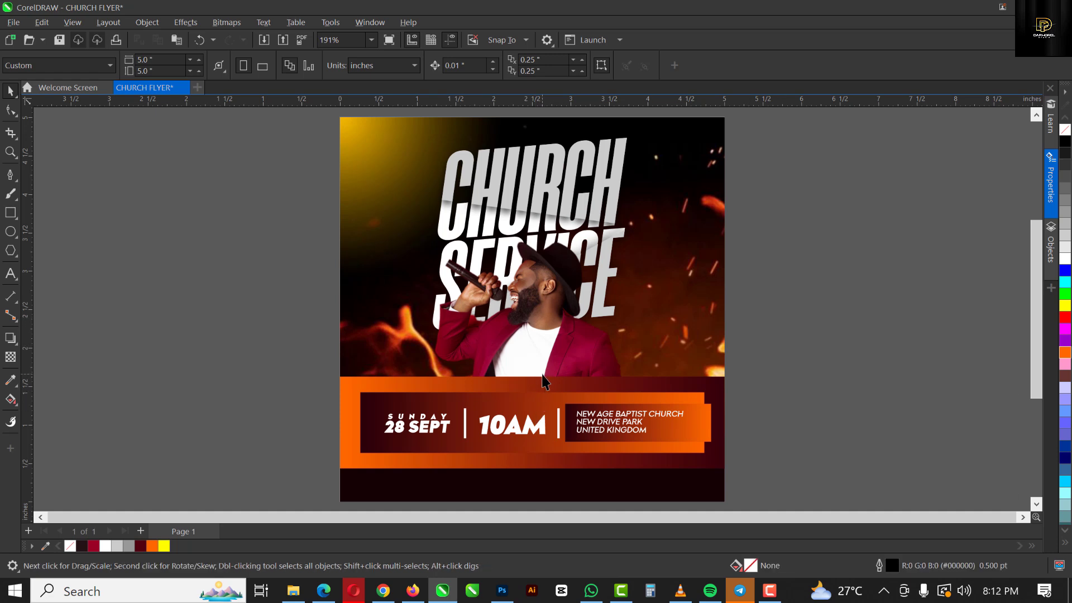
Apply a linear fountain fill to the upper slice of CHURCH, with golden yellow at its upper left end
{"action": "left_click", "coordinate": [503, 179]}
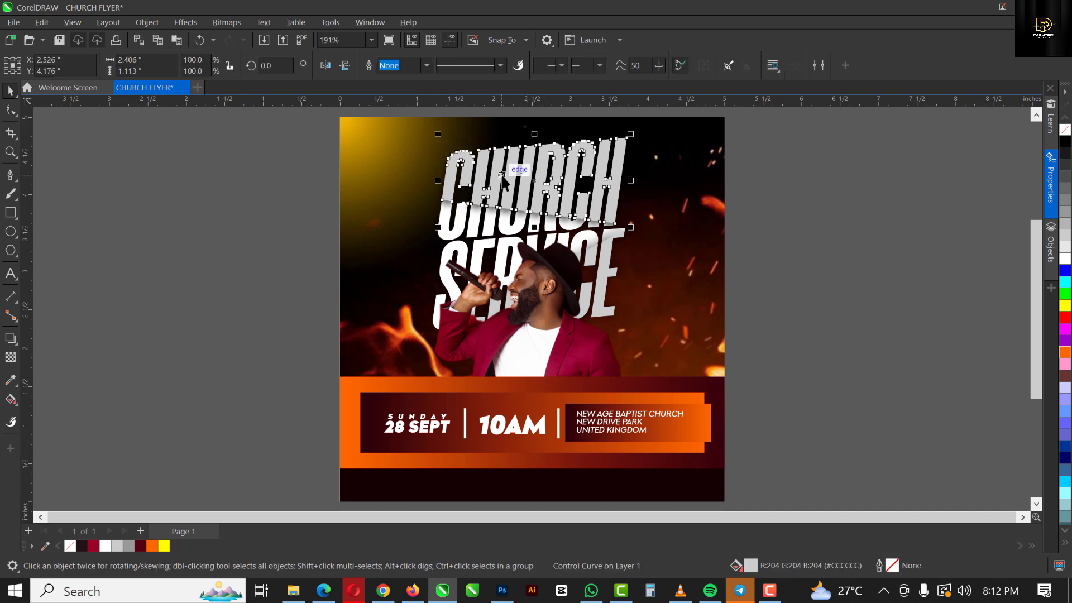
{"action": "key", "text": "g"}
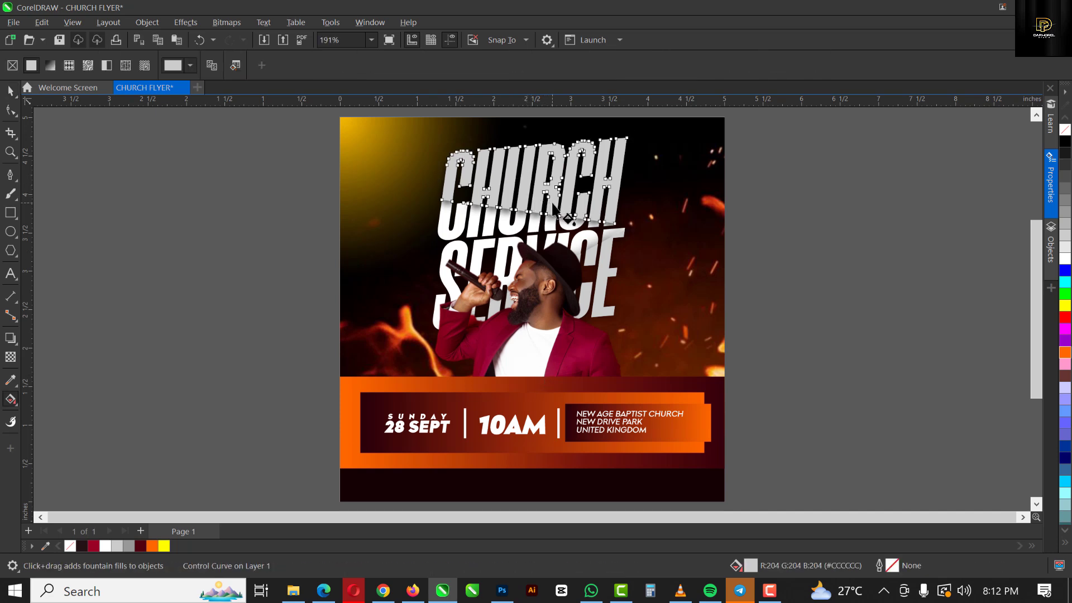
{"action": "left_click_drag", "start_coordinate": [553, 202], "coordinate": [469, 154]}
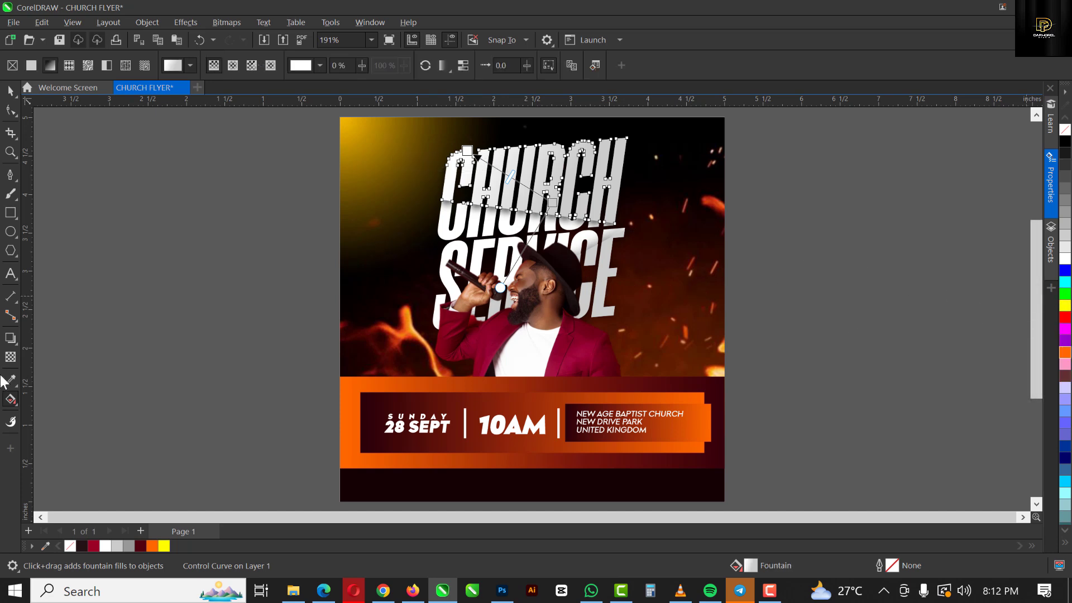
{"action": "left_click", "coordinate": [468, 151]}
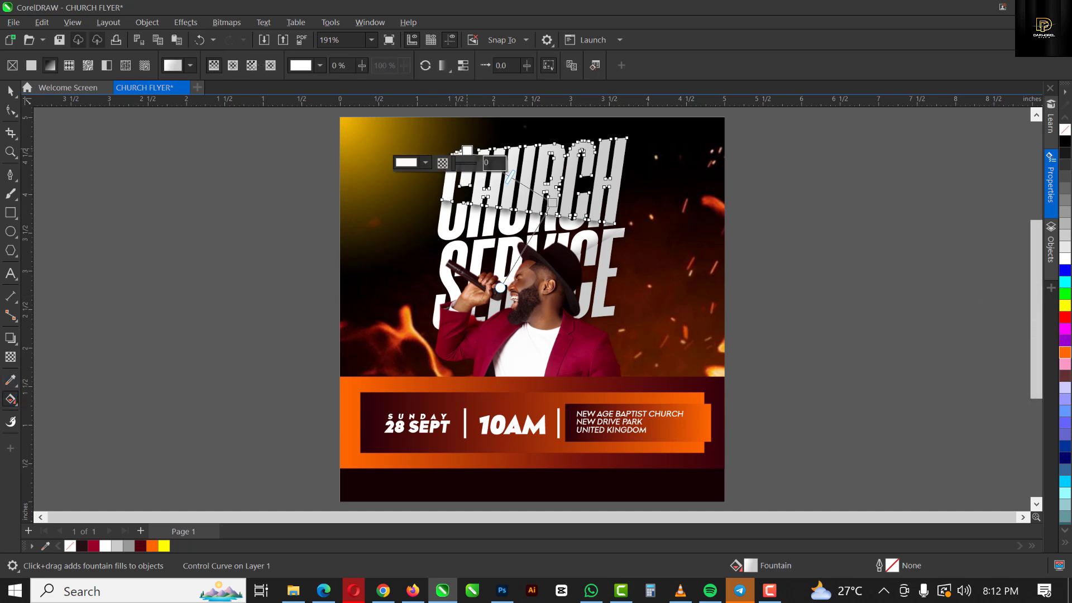
{"action": "left_click", "coordinate": [1065, 305]}
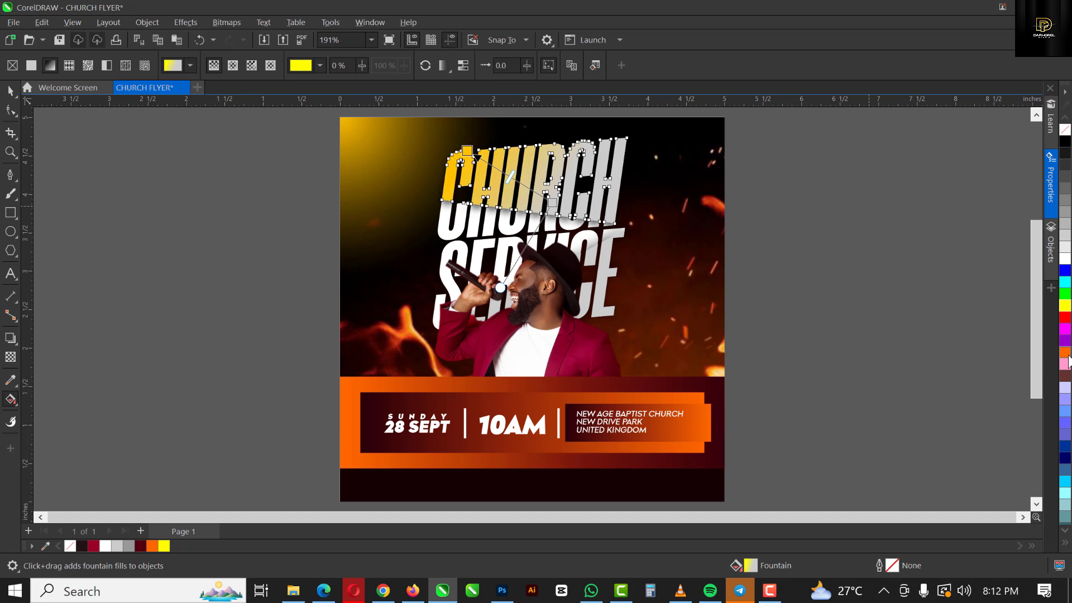
{"action": "left_click", "coordinate": [1066, 355]}
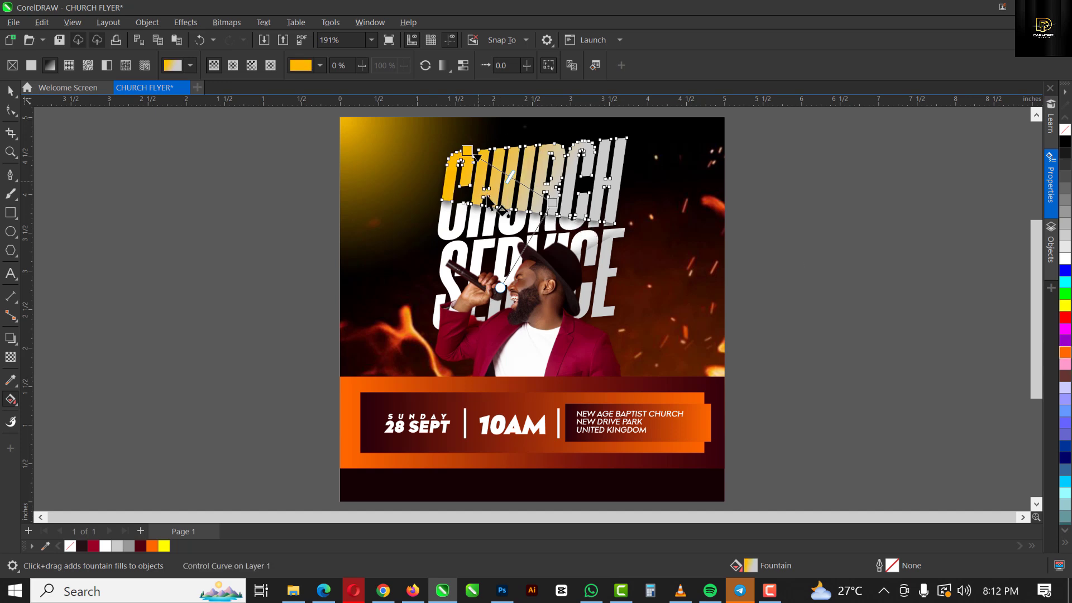
Make the other end of the CHURCH slice's gradient white and extend the golden end outward beyond the letter C
{"action": "left_click", "coordinate": [552, 202]}
{"action": "left_click", "coordinate": [1067, 259]}
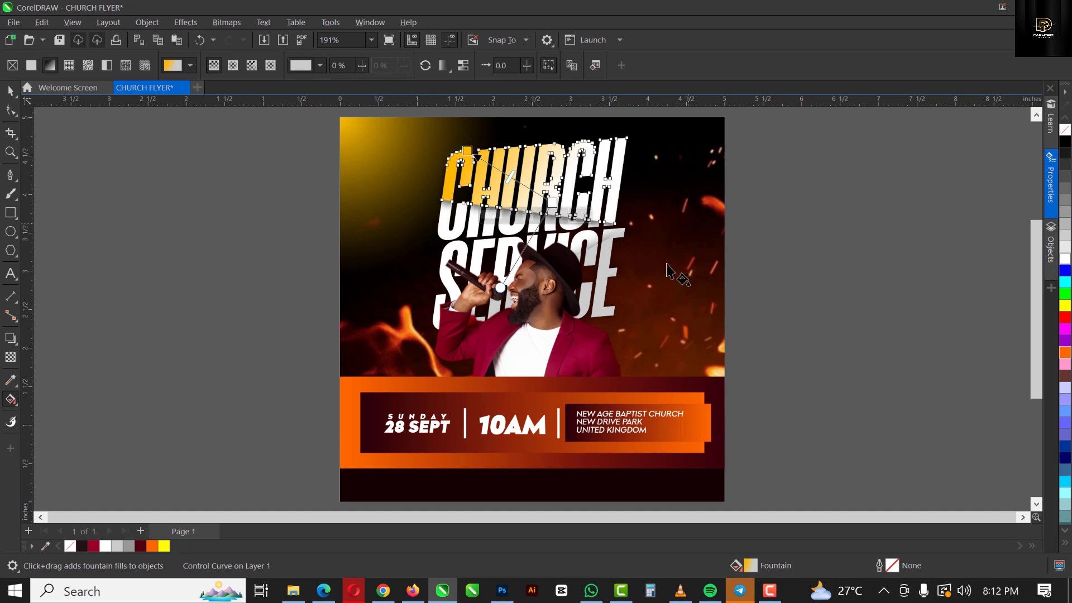
{"action": "left_click_drag", "start_coordinate": [467, 150], "coordinate": [434, 139]}
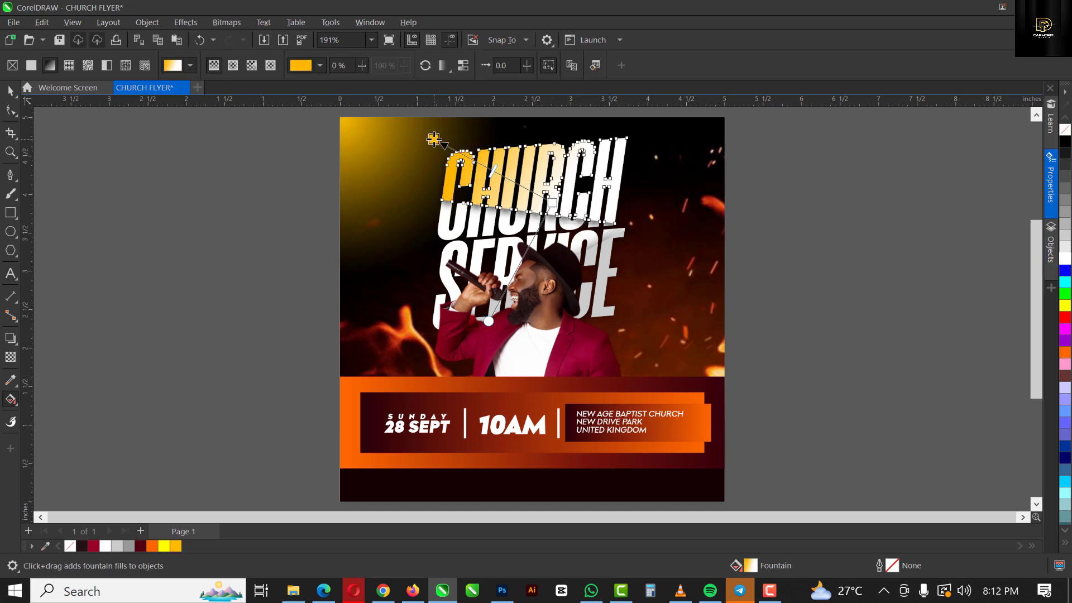
{"action": "left_click", "coordinate": [868, 293]}
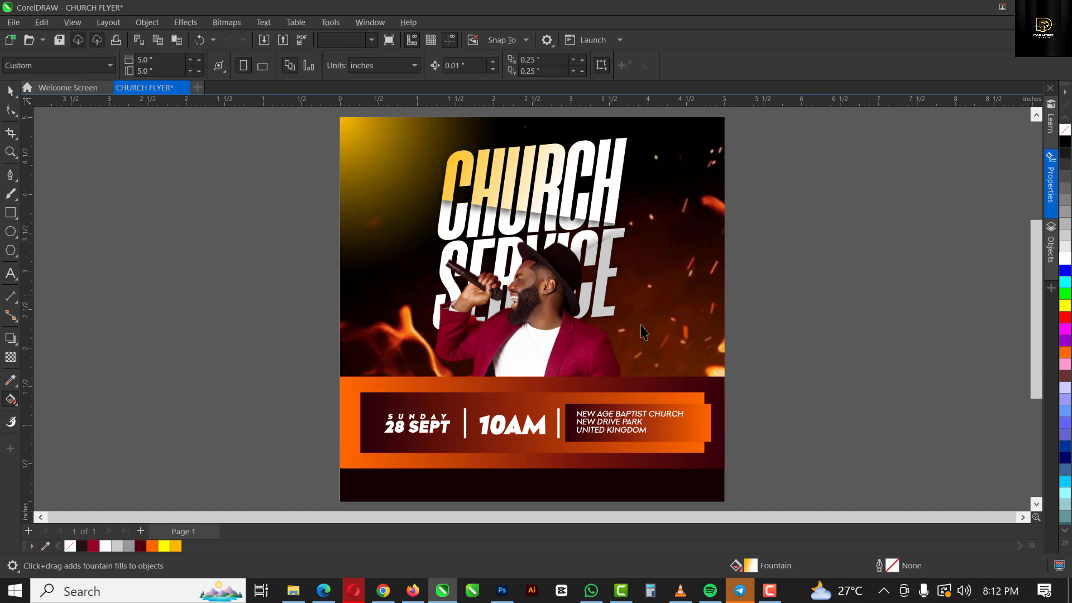
Trim the empty right edge of the singer bitmap with the Shape tool, reducing it to about 2.46 inches wide, and shift the singer left
{"action": "key", "text": "space"}
{"action": "left_click", "coordinate": [609, 267]}
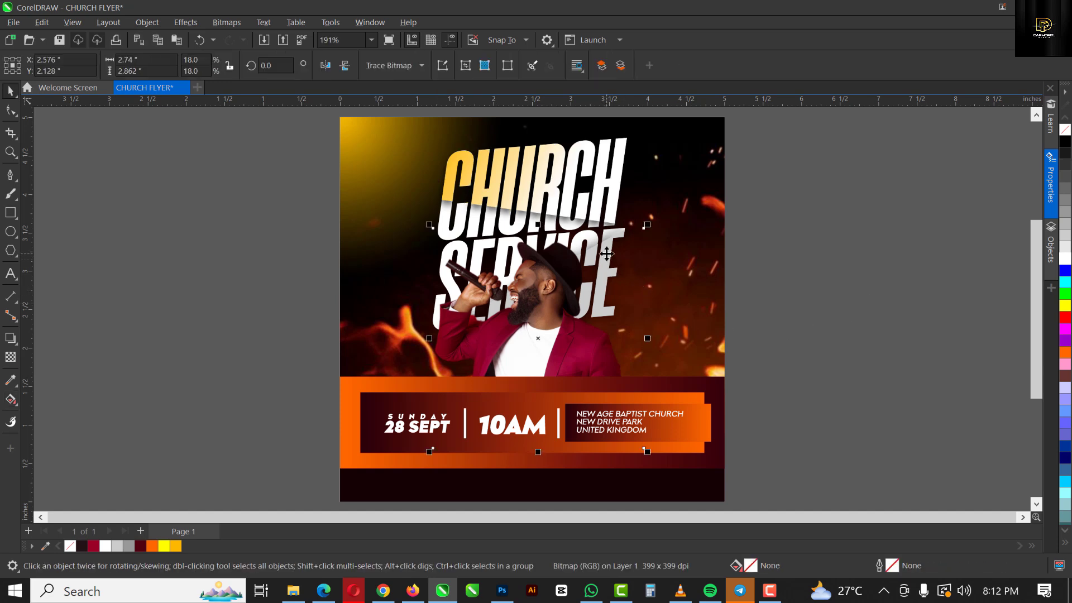
{"action": "key", "text": "F10"}
{"action": "left_click_drag", "start_coordinate": [616, 198], "coordinate": [625, 454]}
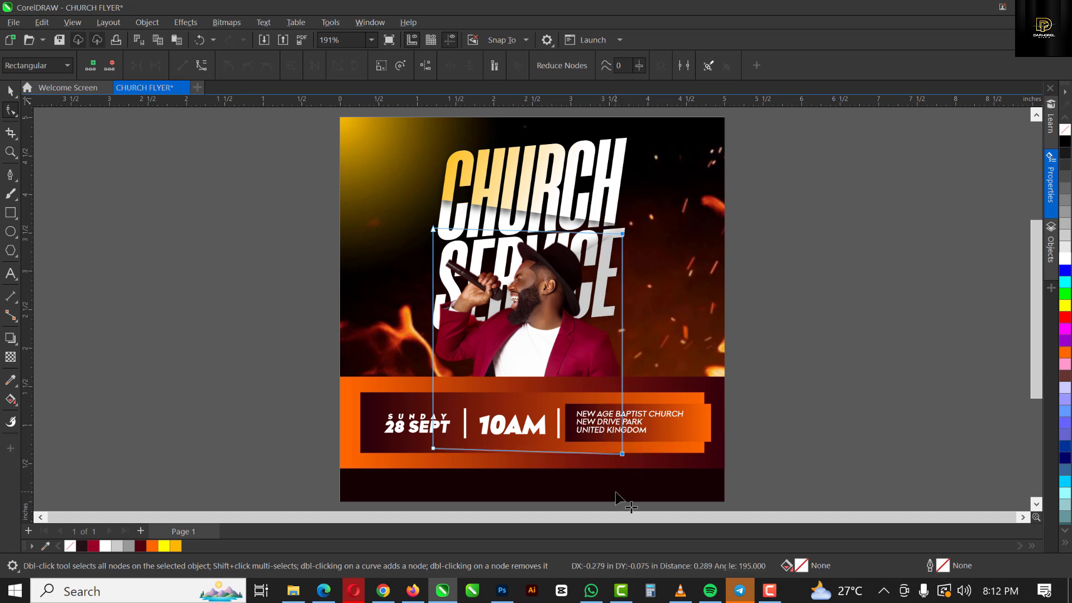
{"action": "key", "text": "space"}
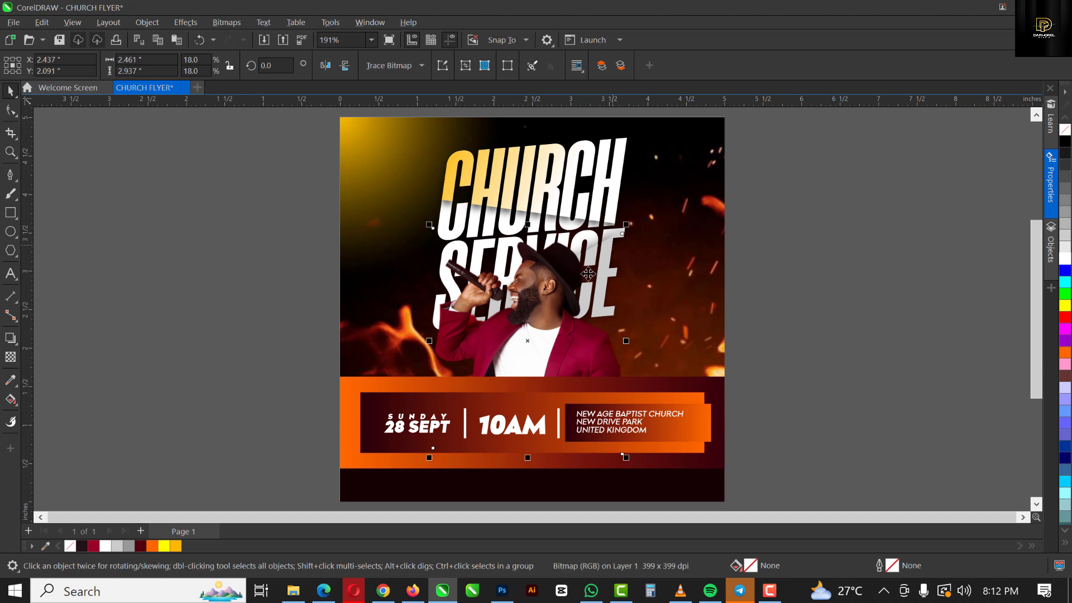
{"action": "left_click_drag", "start_coordinate": [542, 304], "coordinate": [528, 297]}
Apply a linear fountain fill from white to yellow at the lower right across the grey lower slice of SERVICE
{"action": "left_click", "coordinate": [547, 260]}
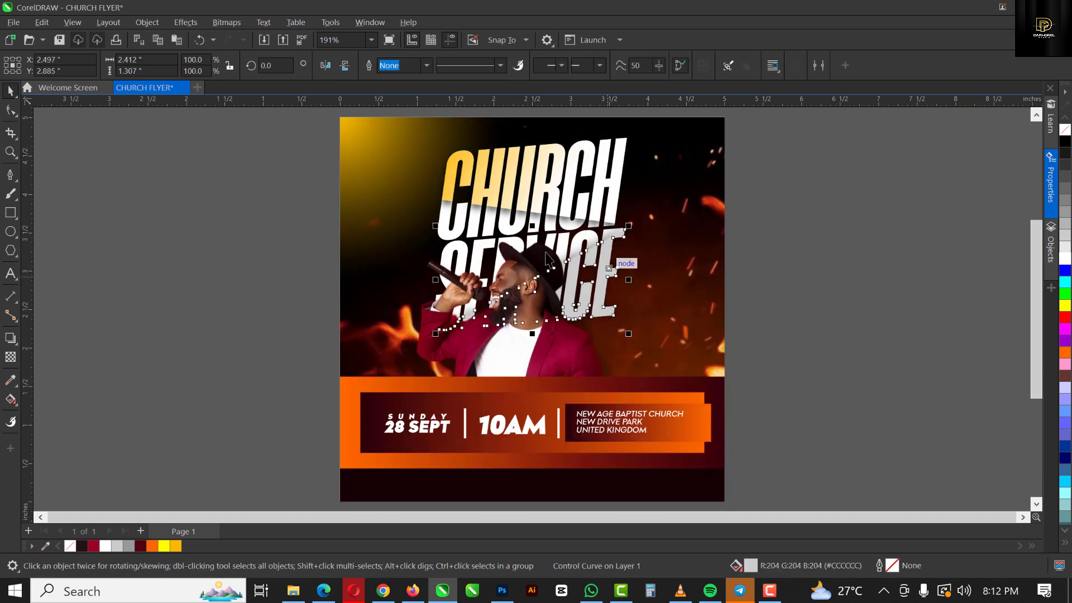
{"action": "left_click", "coordinate": [515, 175]}
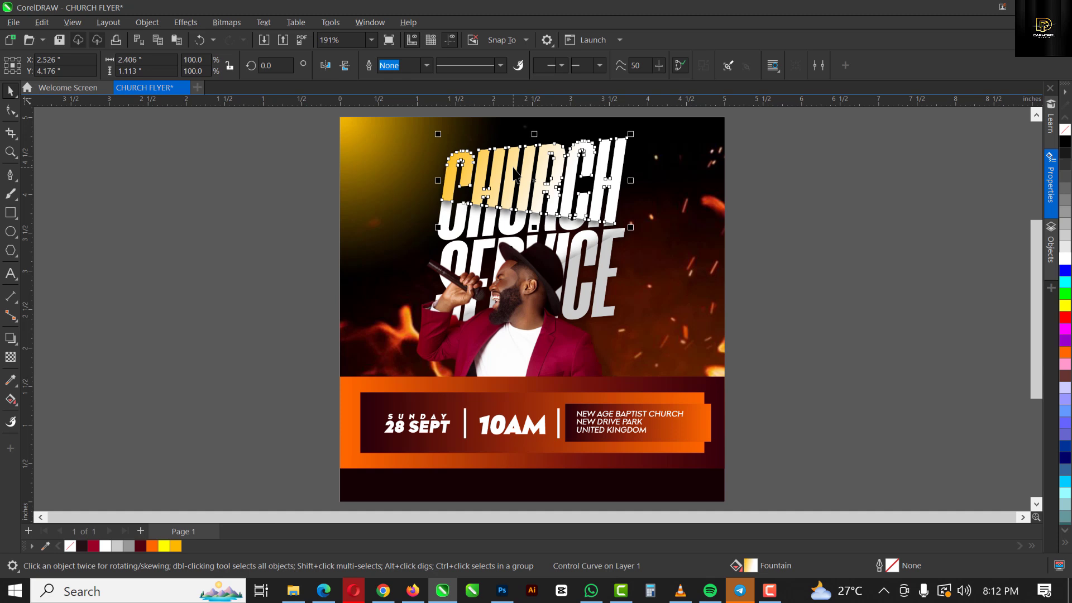
{"action": "left_click", "coordinate": [606, 273]}
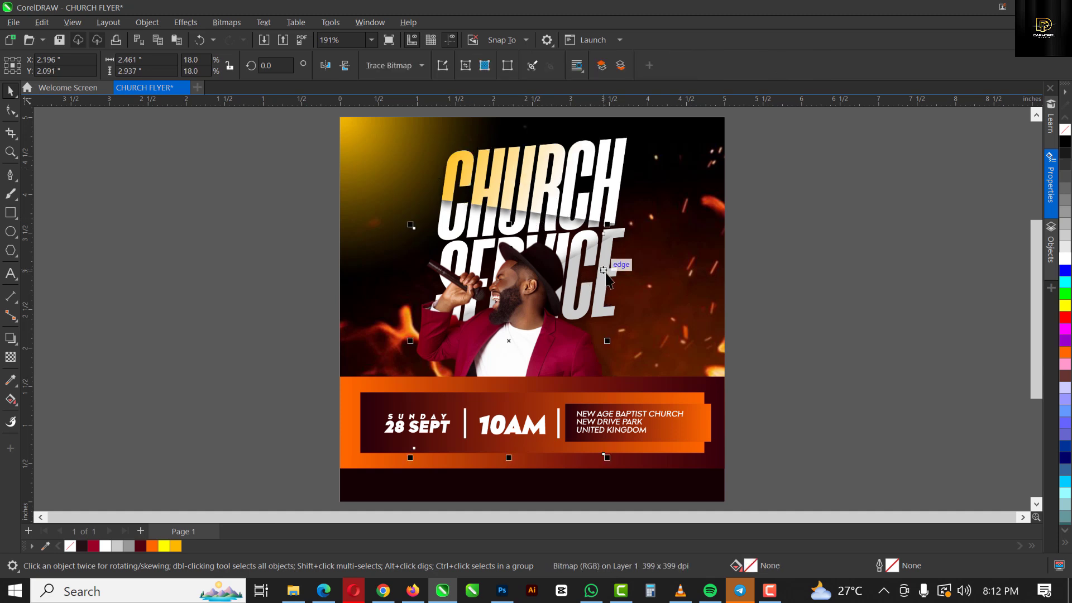
{"action": "left_click", "coordinate": [609, 278]}
{"action": "key", "text": "g"}
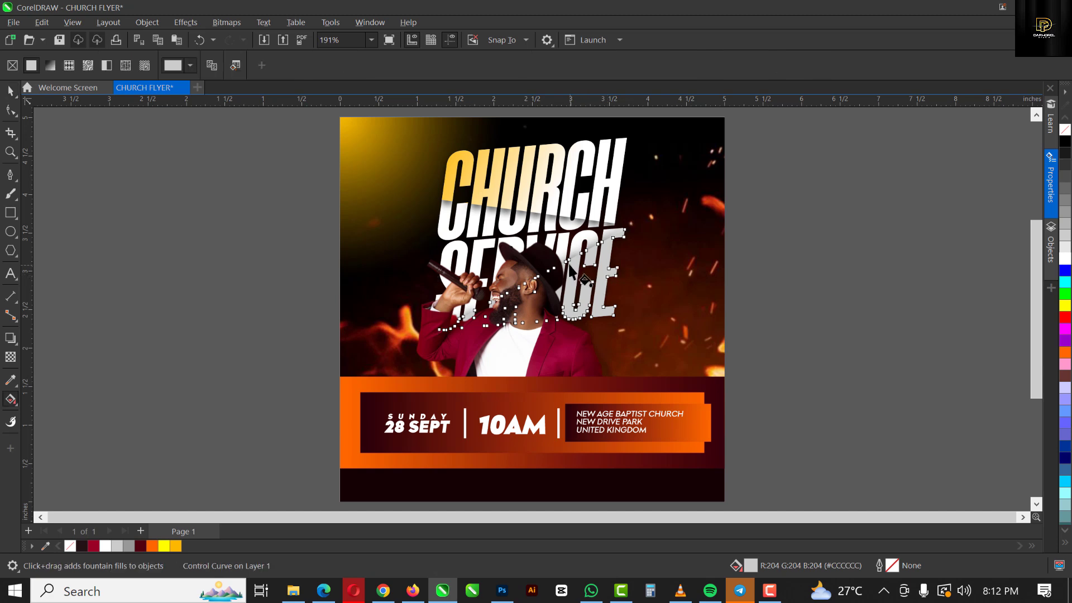
{"action": "left_click_drag", "start_coordinate": [568, 262], "coordinate": [631, 332]}
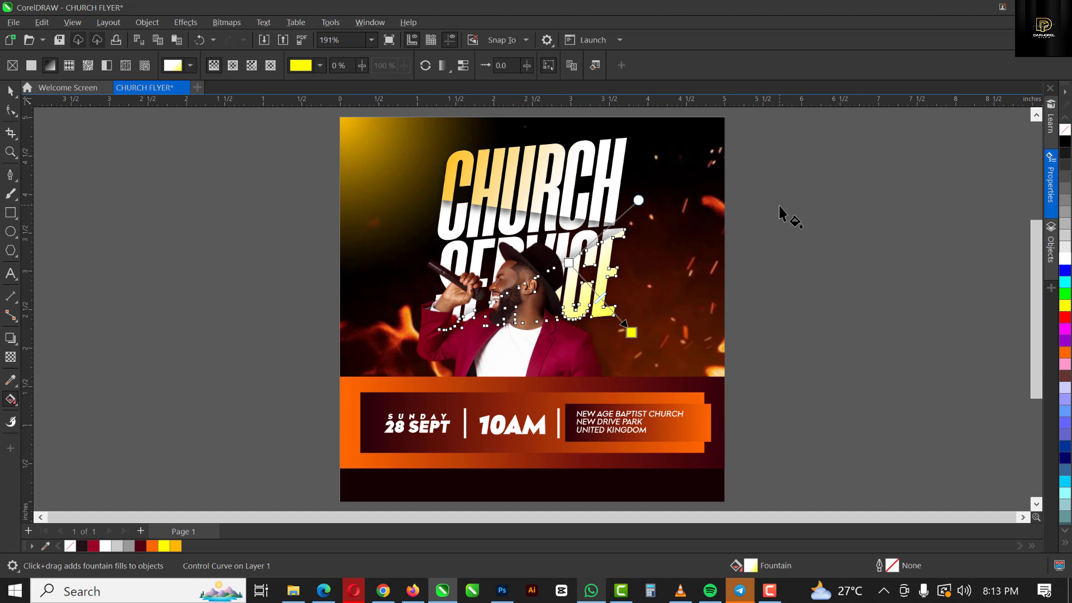
{"action": "key", "text": "space"}
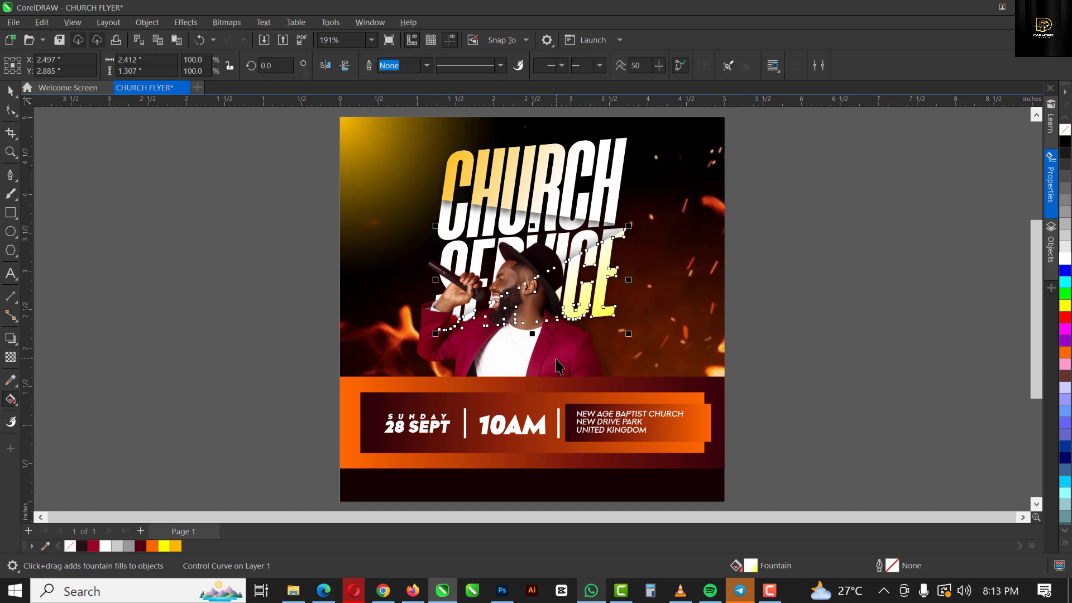
Move the singer picture back to the right so it stands centred in front of SERVICE
{"action": "left_click", "coordinate": [555, 359]}
{"action": "mouse_move", "coordinate": [556, 360]}
{"action": "left_mouse_down"}
{"action": "mouse_move", "coordinate": [568, 365]}
{"action": "mouse_move", "coordinate": [569, 343]}
{"action": "left_mouse_up"}
{"action": "left_click", "coordinate": [860, 261]}
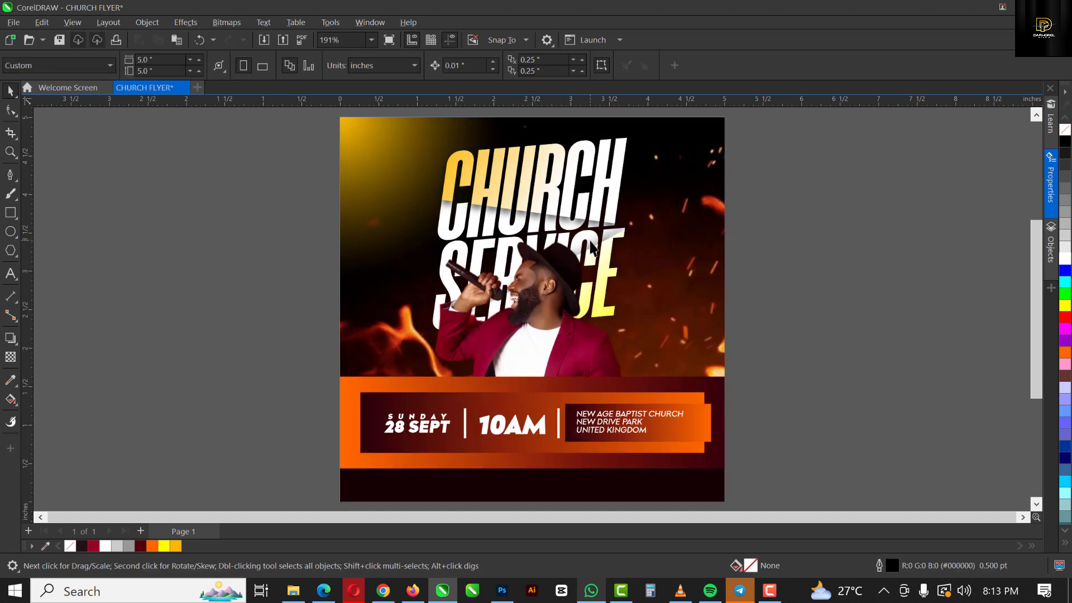
{"action": "left_click", "coordinate": [354, 141]}
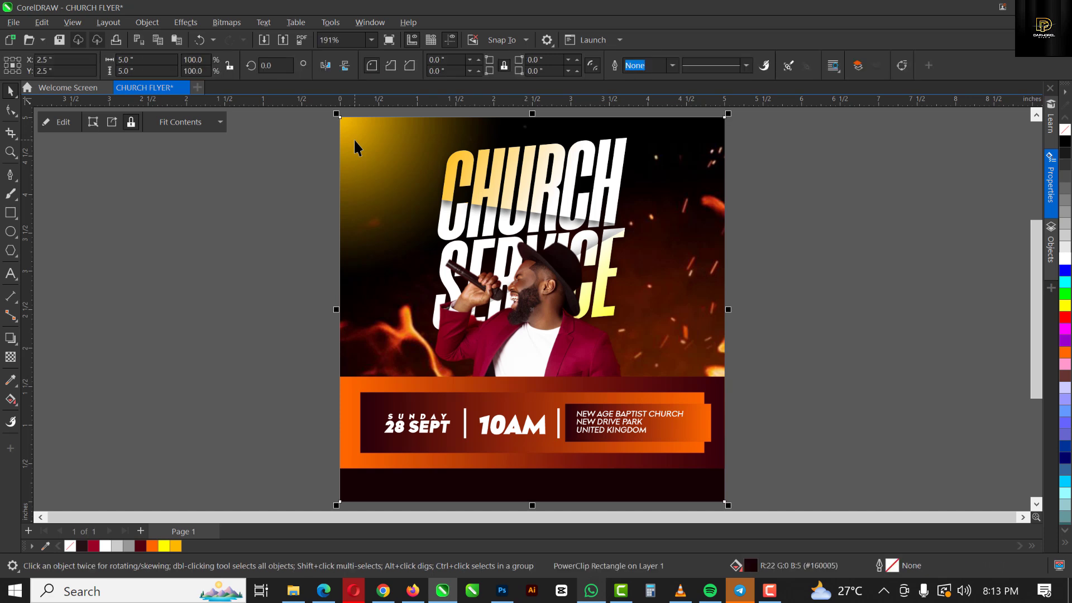
{"action": "left_click", "coordinate": [786, 244]}
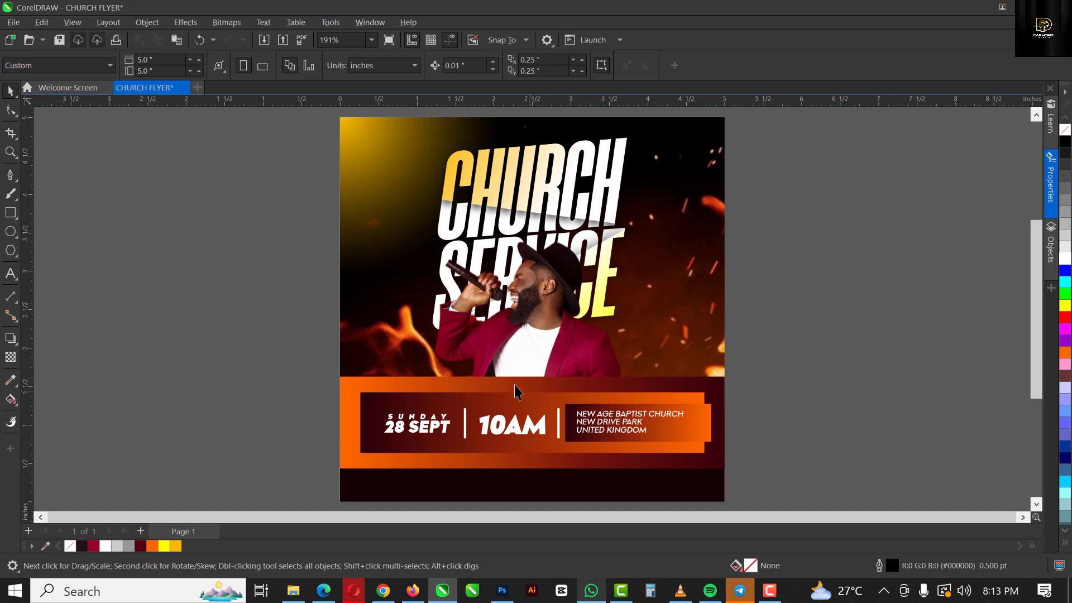
Set the font of the two address lines below the church name to Morn-BlackOblique
{"action": "left_click", "coordinate": [626, 429]}
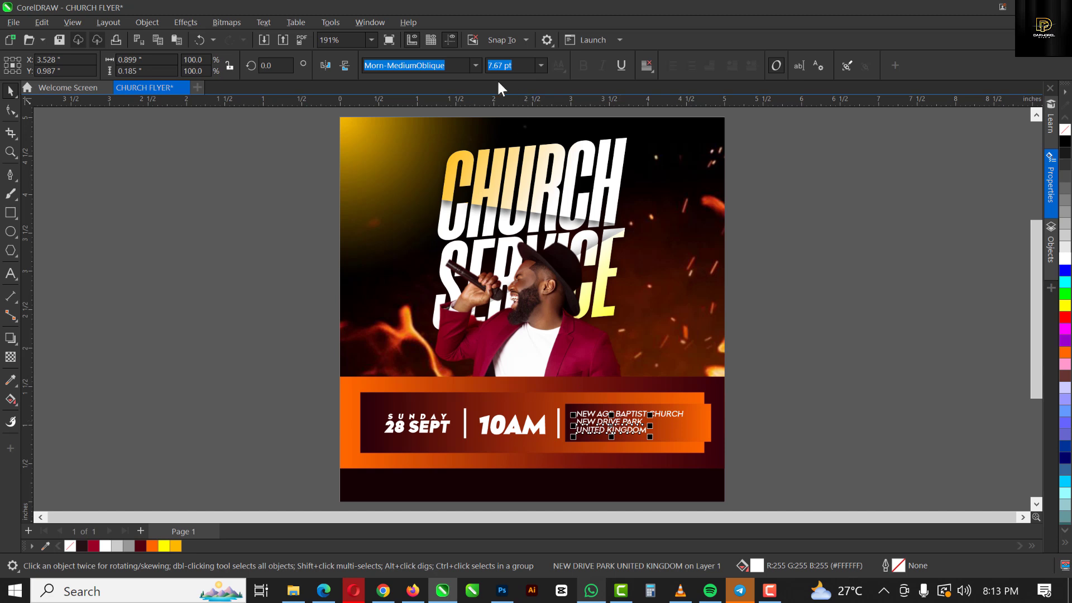
{"action": "left_click", "coordinate": [471, 62]}
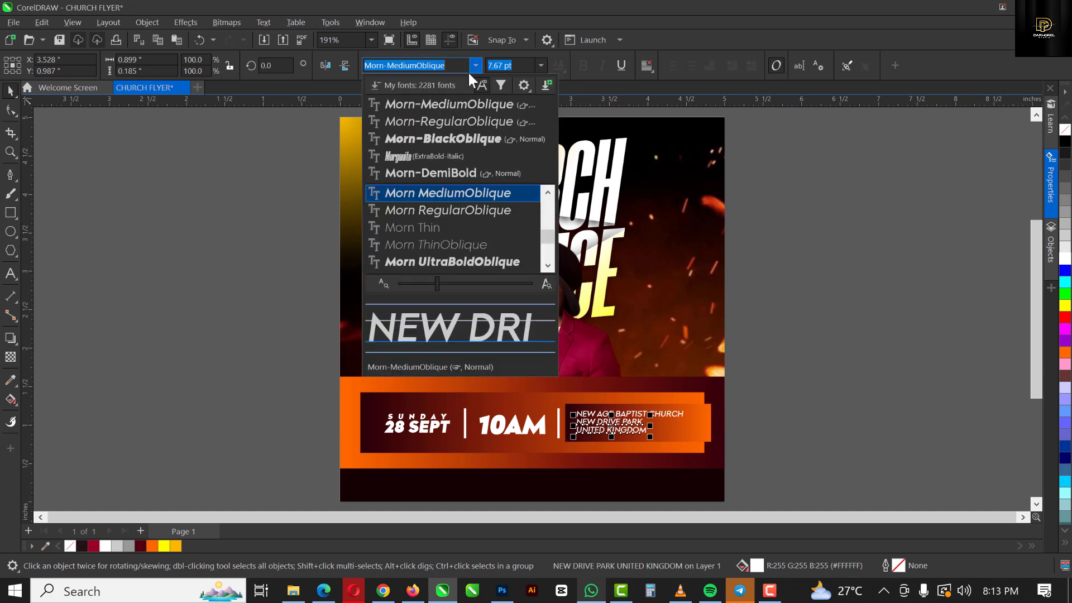
{"action": "left_click", "coordinate": [451, 137]}
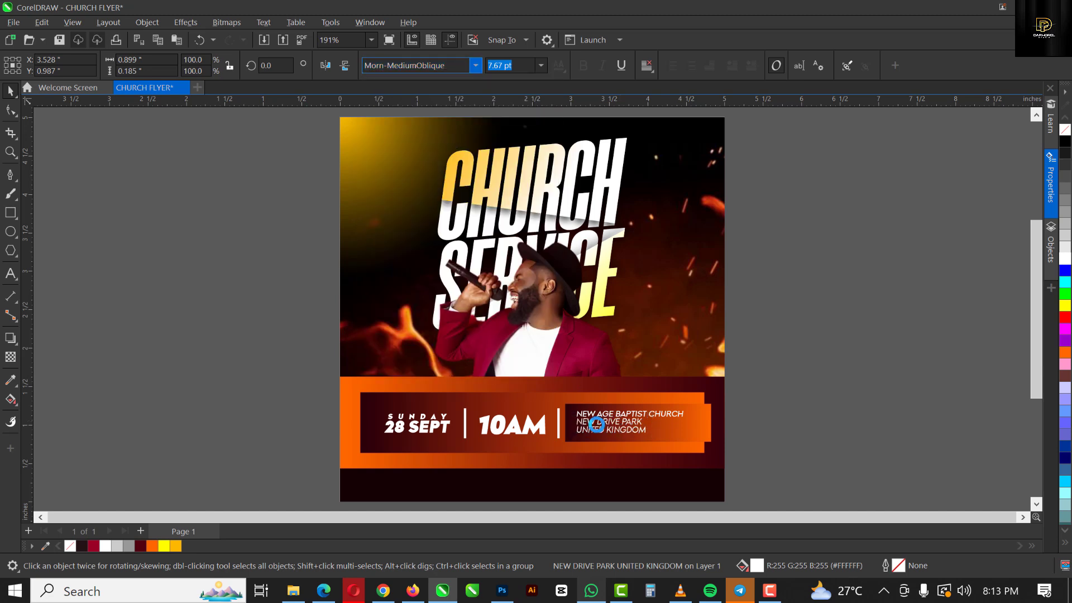
{"action": "left_click", "coordinate": [830, 399]}
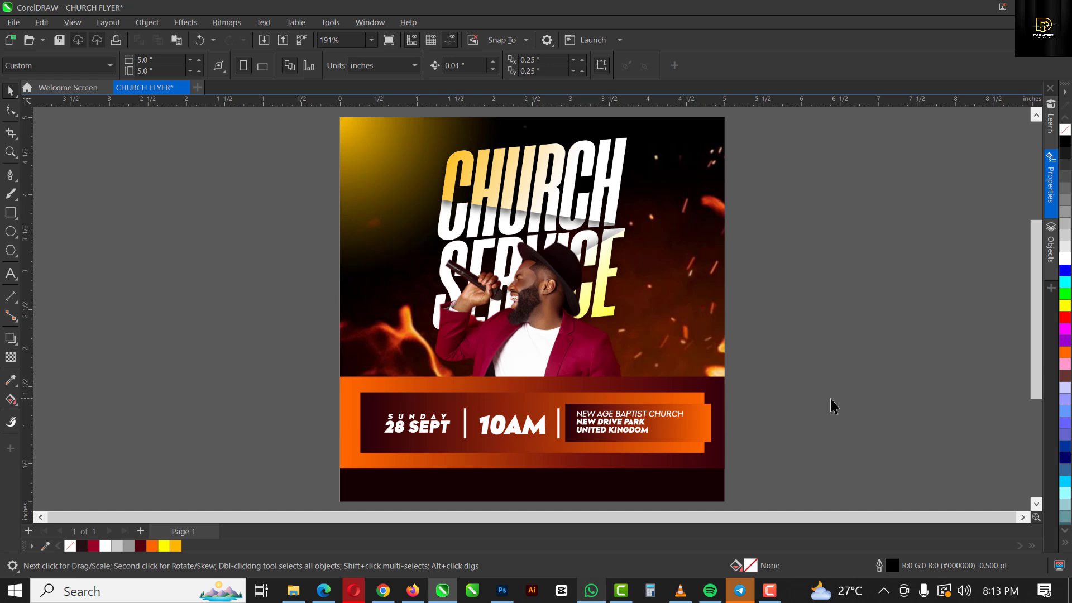
Nudge the church name and address lines together 0.06 inch to the right within their gradient box
{"action": "scroll", "coordinate": [559, 400], "scroll_direction": "up", "scroll_amount": 2}
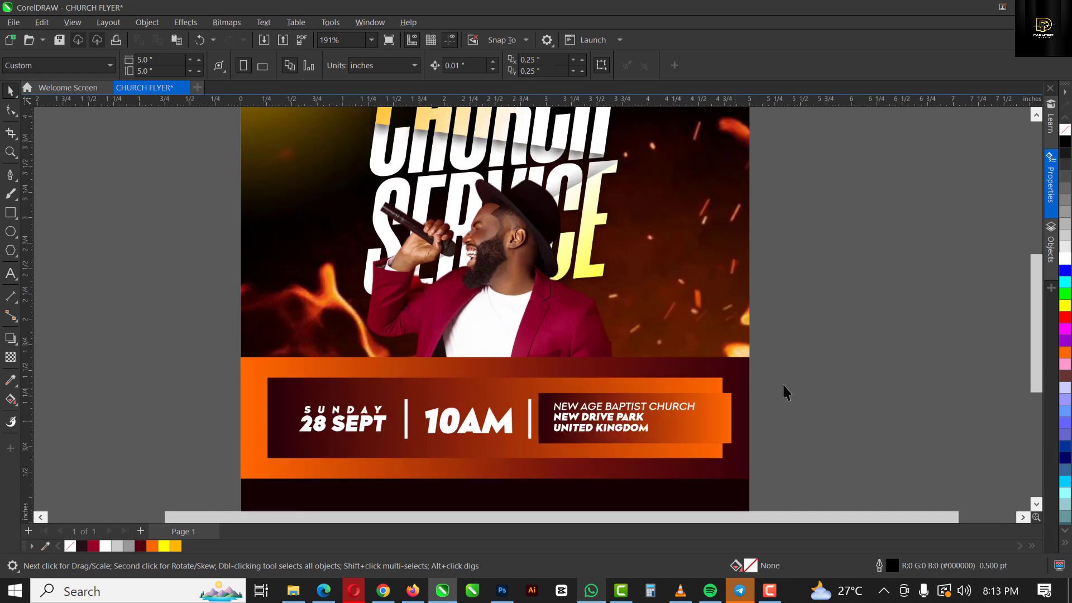
{"action": "left_click_drag", "start_coordinate": [806, 376], "coordinate": [548, 443]}
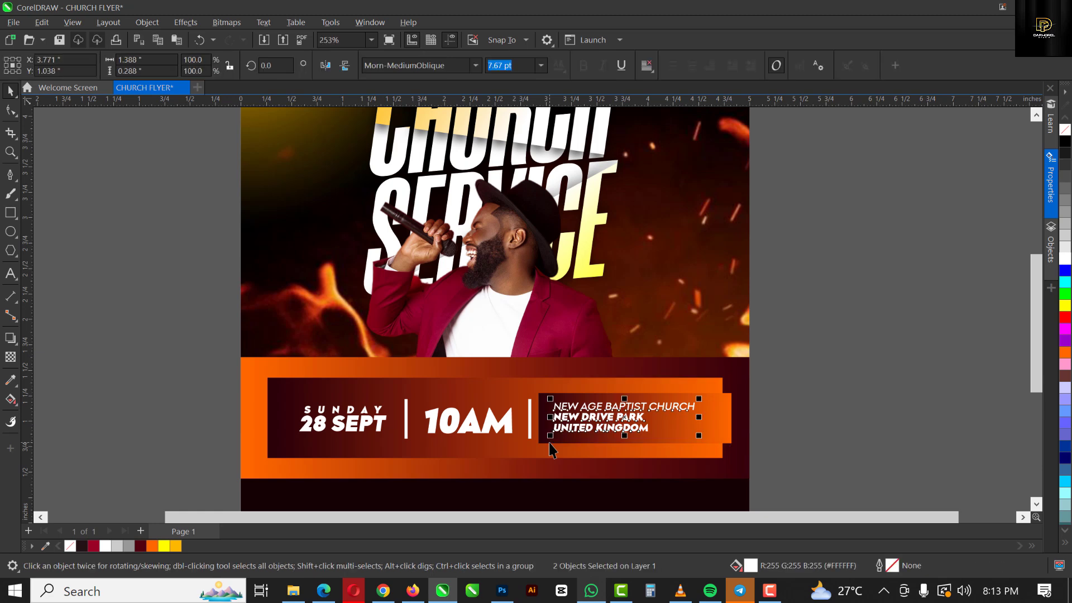
{"action": "key", "text": "Right"}
{"action": "key", "text": "Right"}
{"action": "key", "text": "Right"}
{"action": "key", "text": "Right"}
{"action": "key", "text": "Right"}
{"action": "key", "text": "Right"}
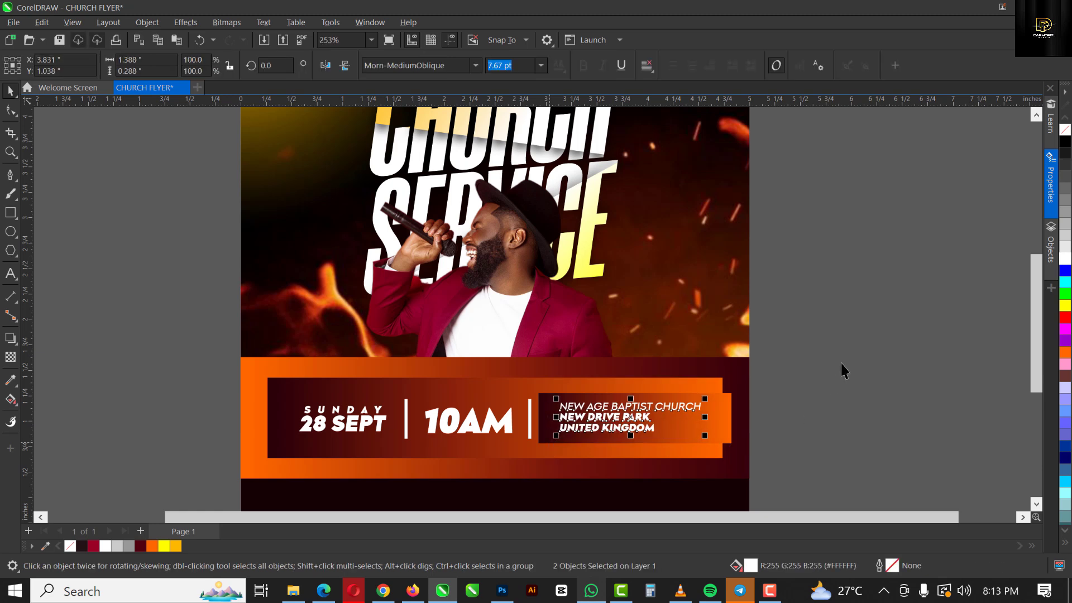
{"action": "left_click", "coordinate": [842, 365]}
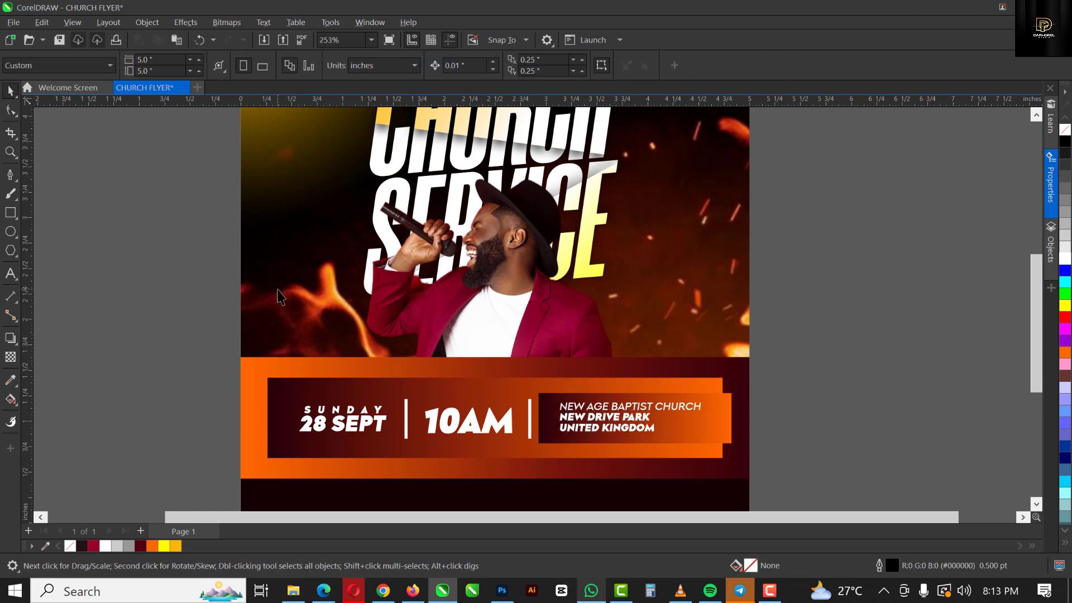
{"action": "scroll", "coordinate": [355, 305], "scroll_direction": "down", "scroll_amount": 2}
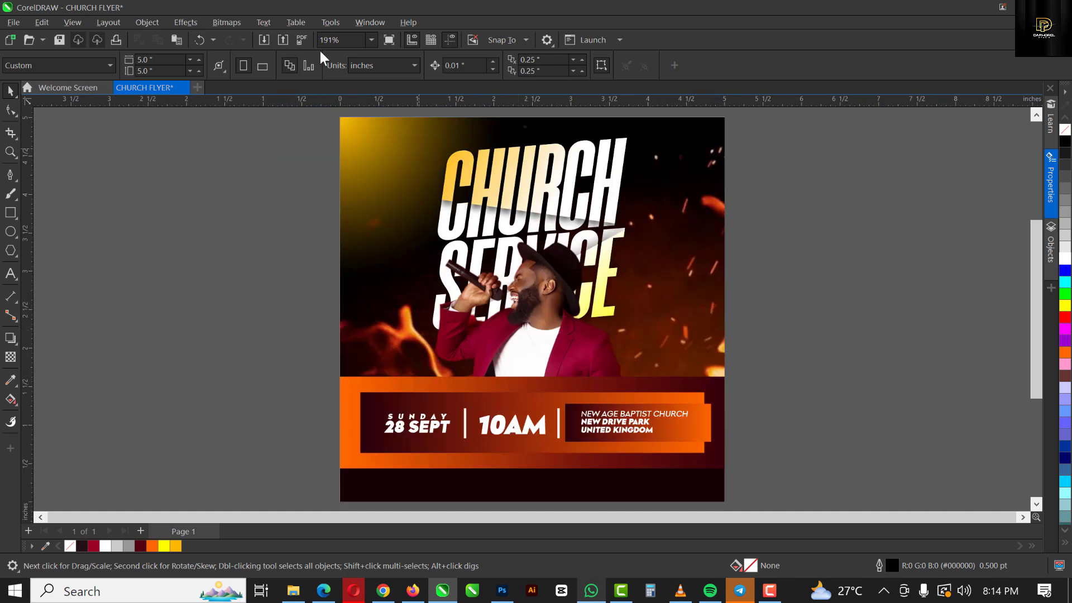
{"action": "left_click", "coordinate": [520, 163]}
{"action": "left_click", "coordinate": [540, 207], "text": "ctrl"}
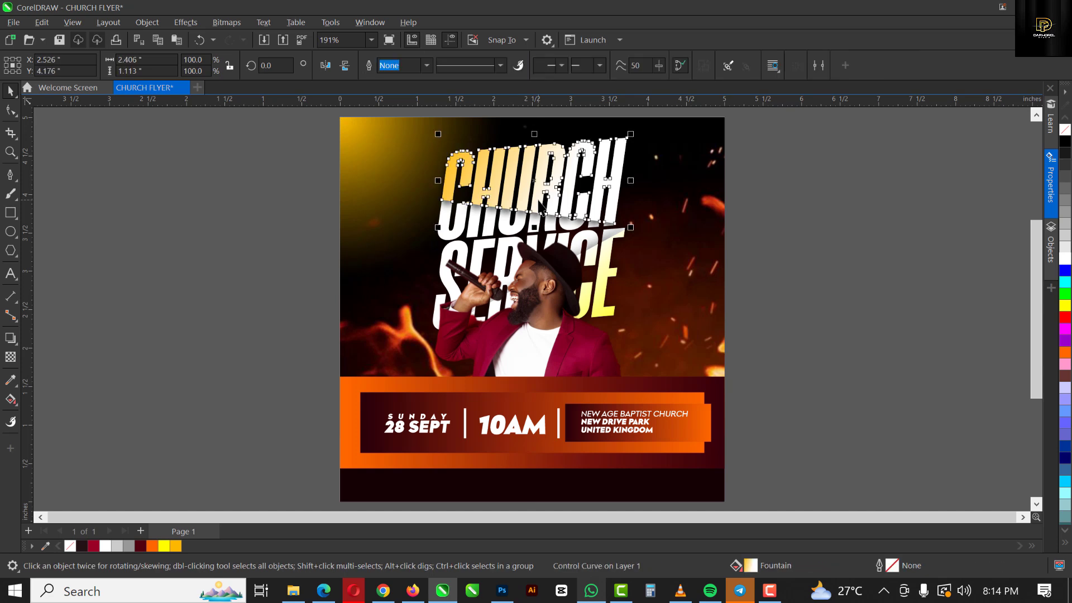
{"action": "left_click", "coordinate": [179, 23]}
{"action": "mouse_move", "coordinate": [215, 250]}
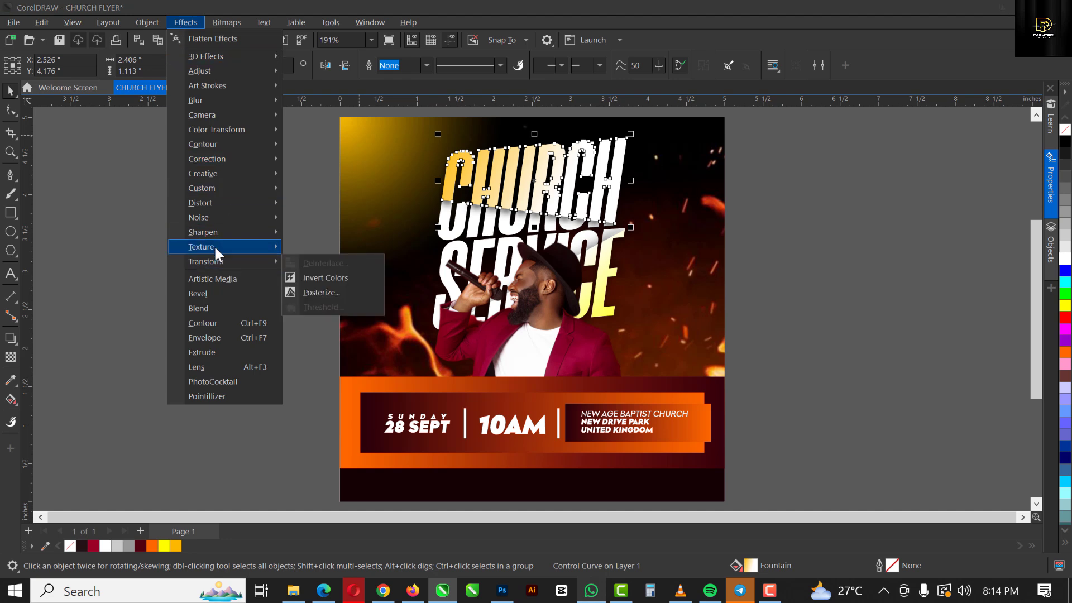
{"action": "left_click", "coordinate": [530, 178]}
{"action": "left_click", "coordinate": [443, 238]}
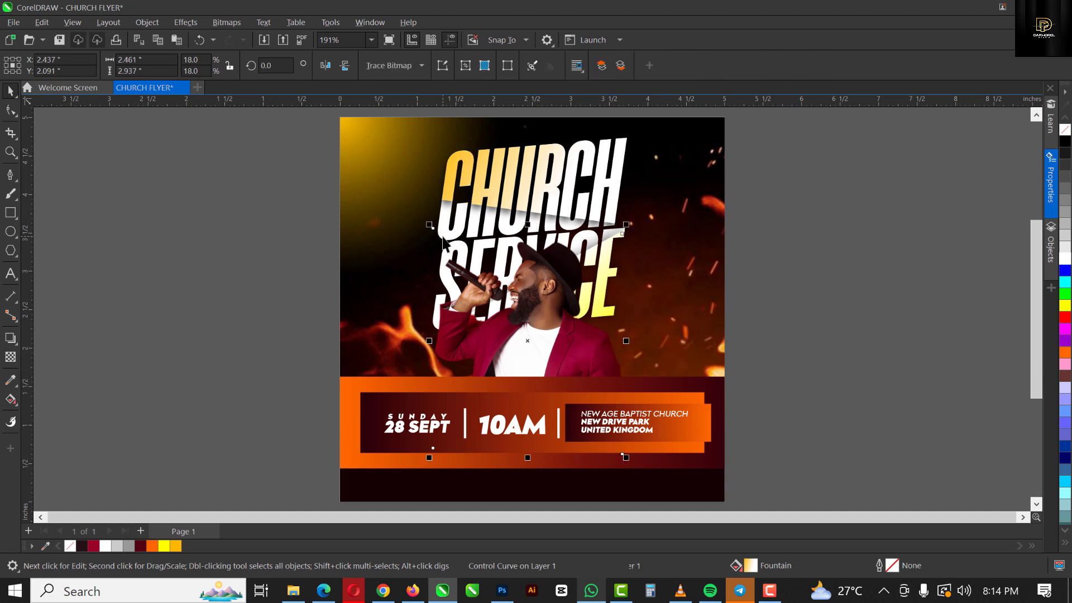
{"action": "left_click", "coordinate": [442, 224]}
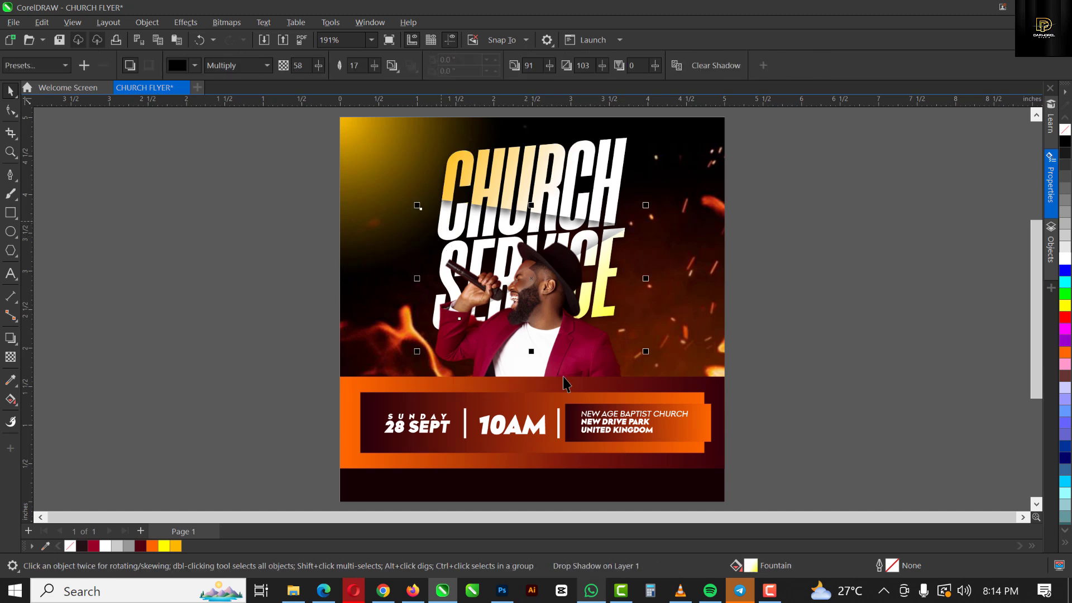
Add a Gaussian noise effect with level 50 and density 50 to the inner gradient rectangle behind the date and time
{"action": "left_click", "coordinate": [383, 403]}
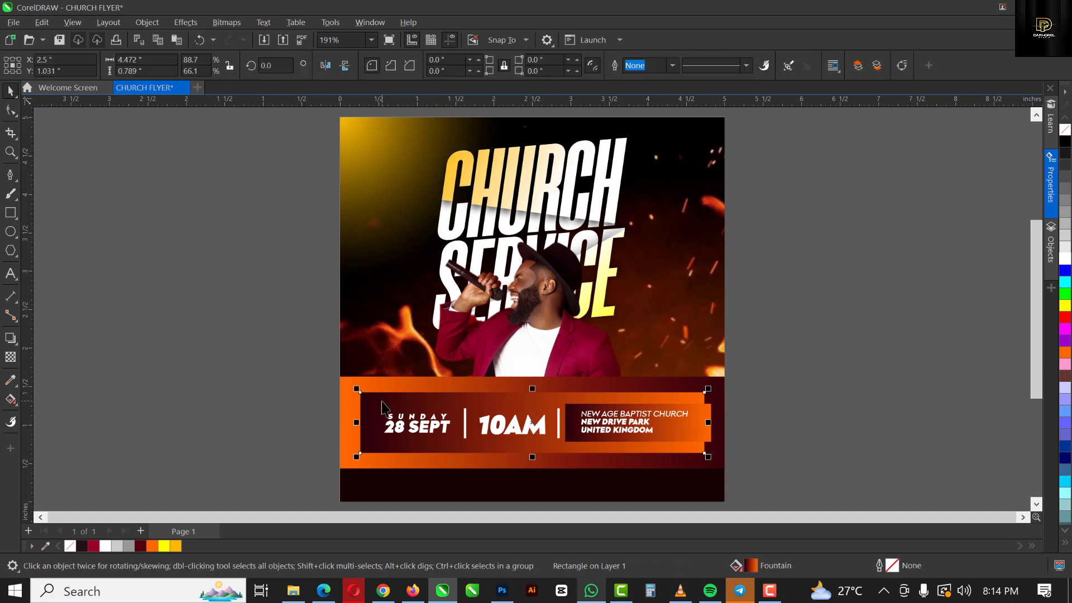
{"action": "left_click", "coordinate": [192, 22]}
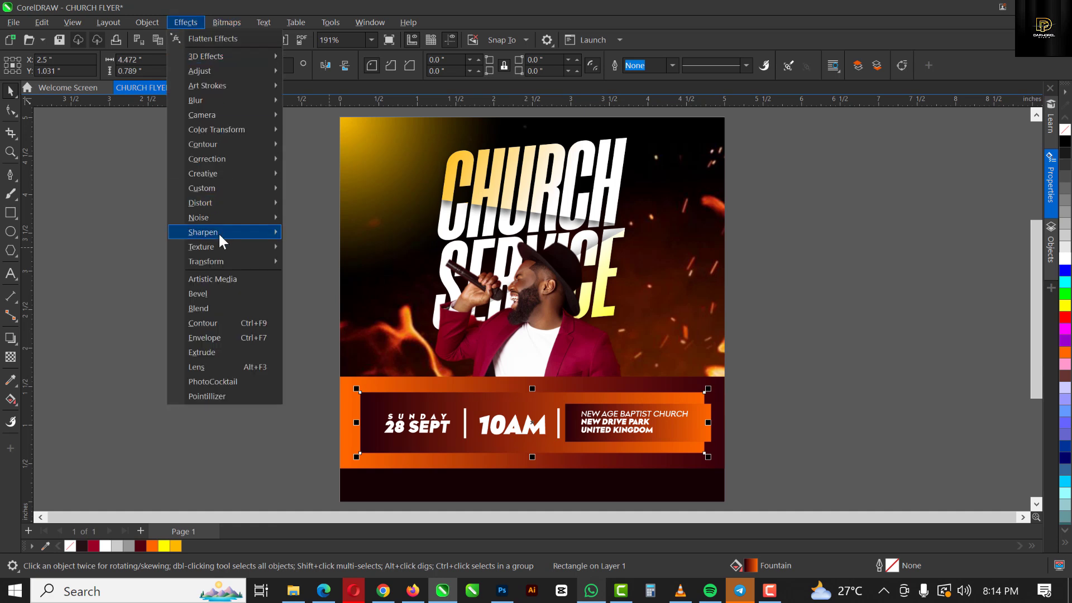
{"action": "mouse_move", "coordinate": [211, 223]}
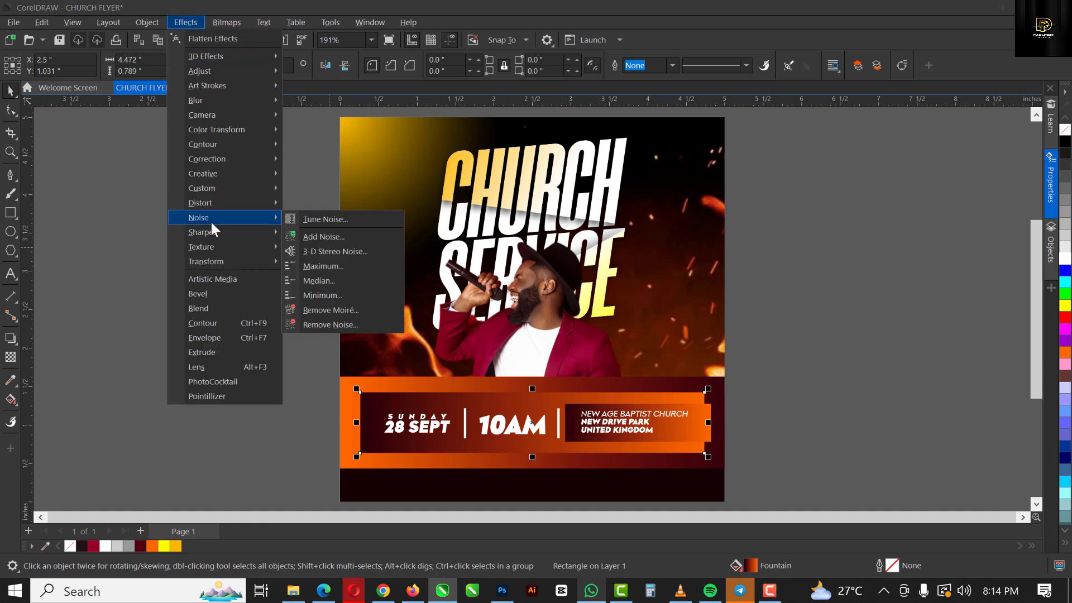
{"action": "left_click", "coordinate": [328, 237]}
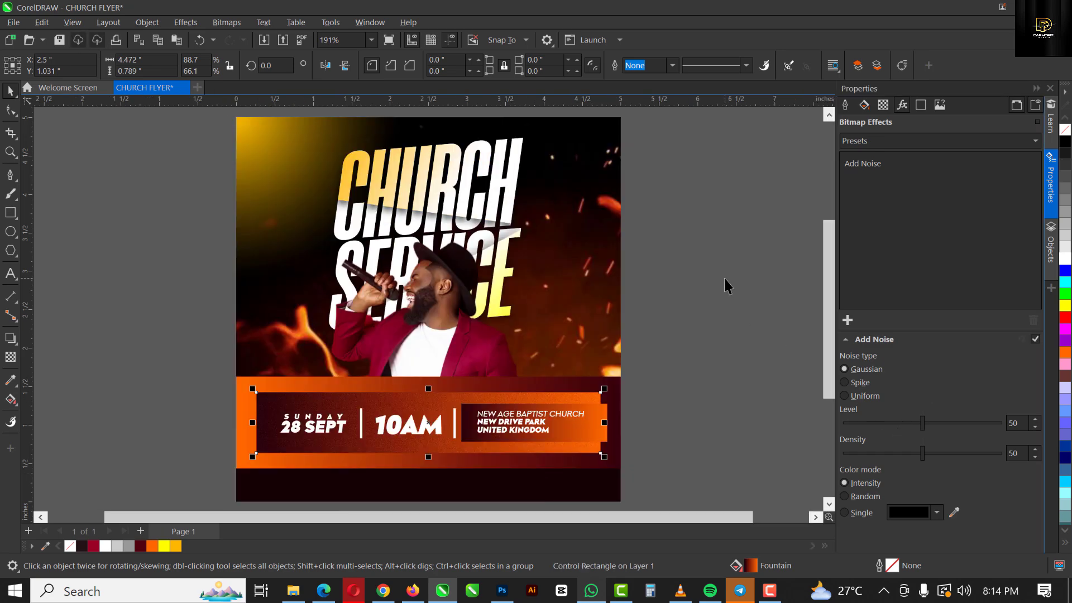
{"action": "left_click", "coordinate": [767, 215]}
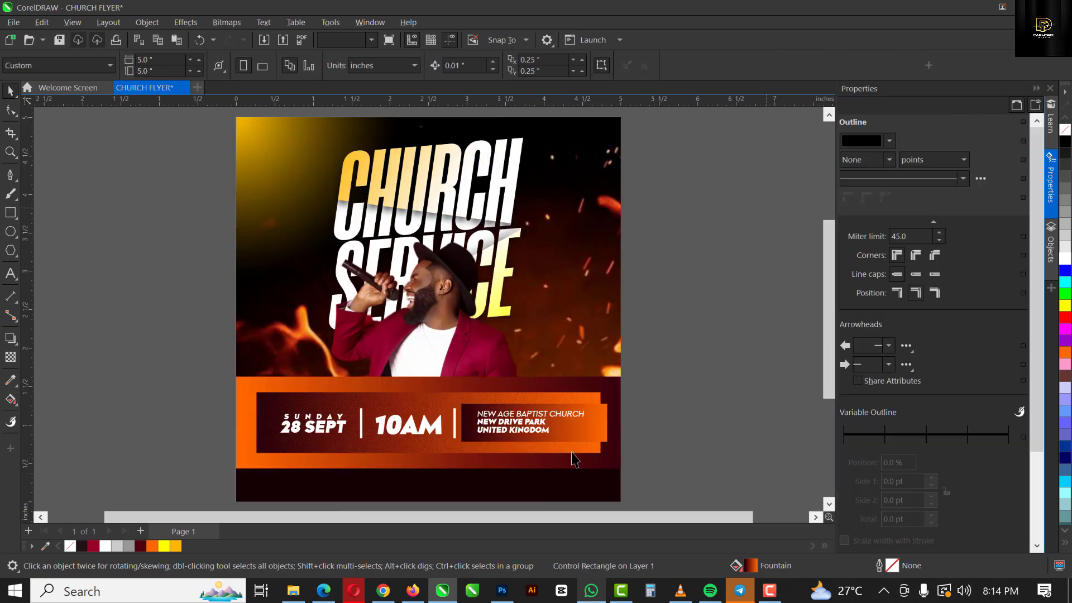
Add the same Gaussian noise effect, level 50 and density 50, to the full-width orange gradient band behind the inner rectangle
{"action": "left_click", "coordinate": [247, 393]}
{"action": "left_click", "coordinate": [186, 22]}
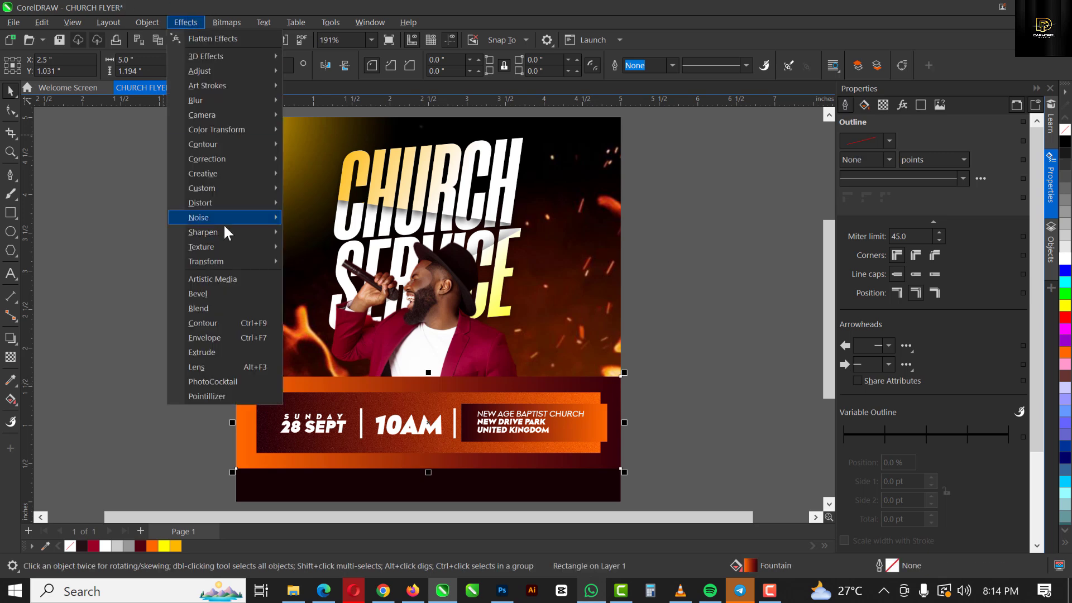
{"action": "mouse_move", "coordinate": [216, 223]}
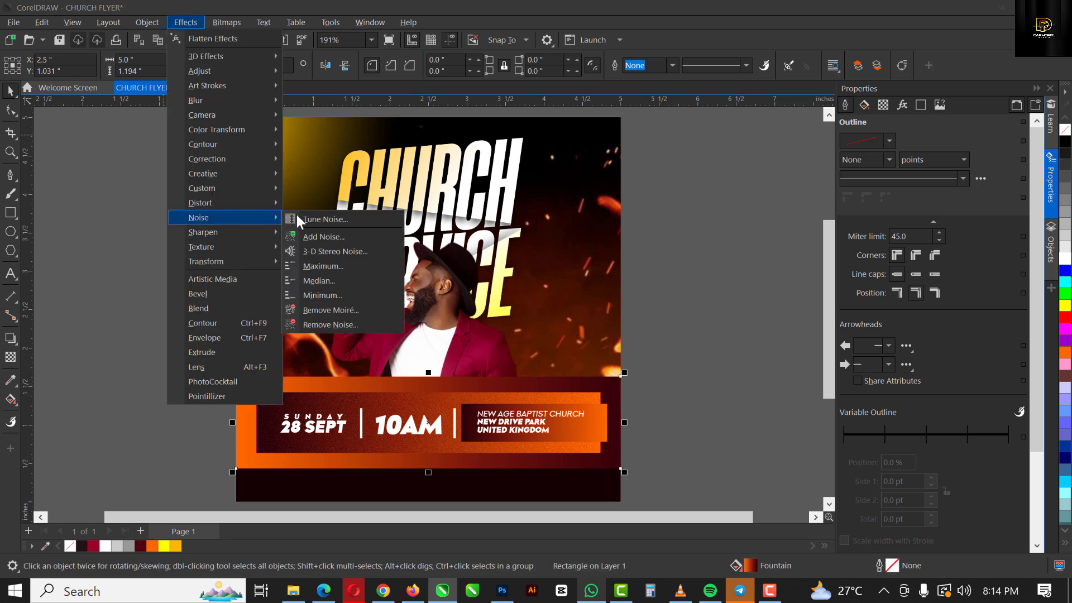
{"action": "left_click", "coordinate": [335, 237]}
{"action": "left_click", "coordinate": [725, 271]}
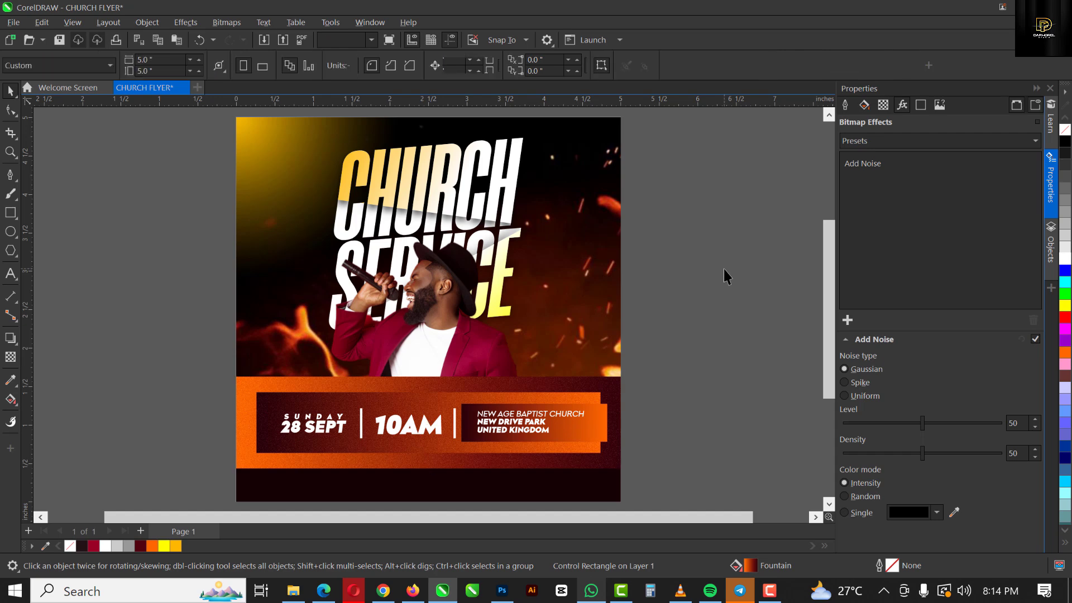
{"action": "left_click", "coordinate": [1038, 88]}
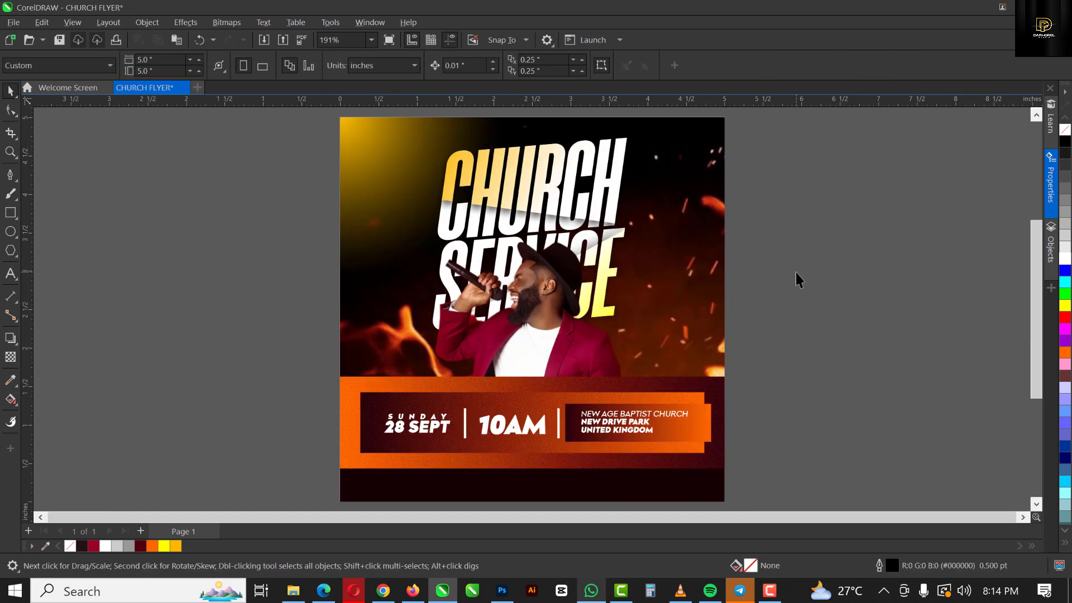
Start exporting all flyer objects to the Desktop as a JPG named CHURCH FLYER, selected objects only, replacing the existing file
{"action": "double_click", "coordinate": [11, 91]}
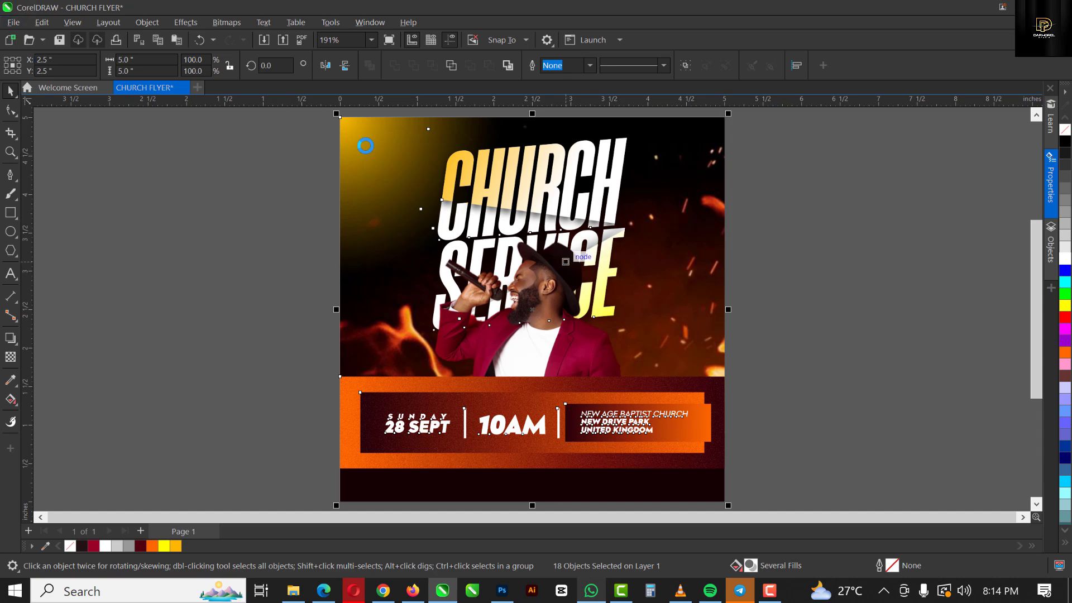
{"action": "key", "text": "ctrl+e"}
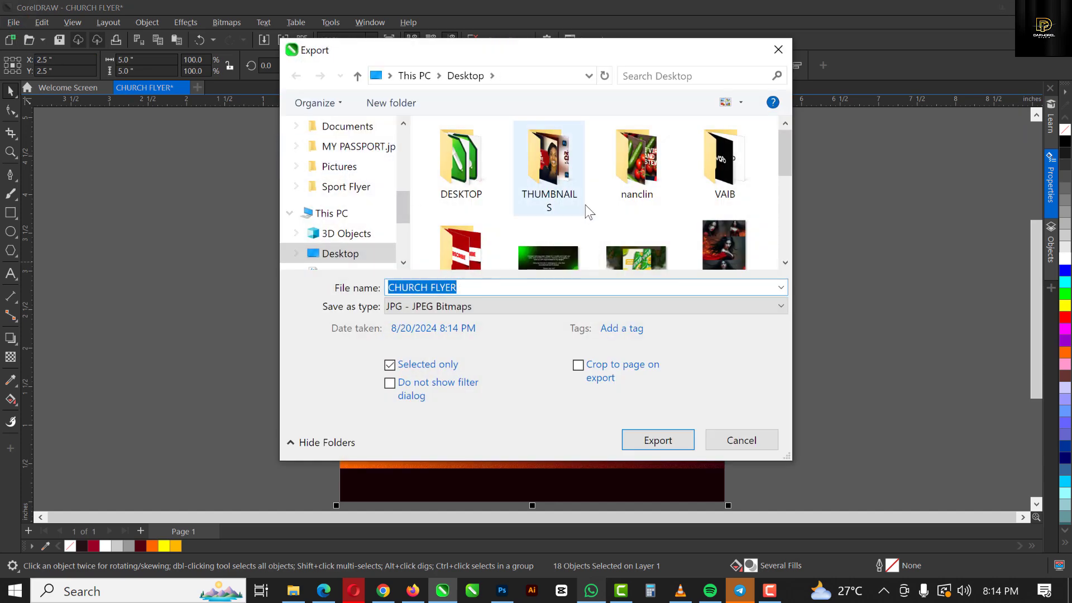
{"action": "scroll", "coordinate": [591, 211], "scroll_direction": "down", "scroll_amount": 5}
{"action": "left_click", "coordinate": [652, 194]}
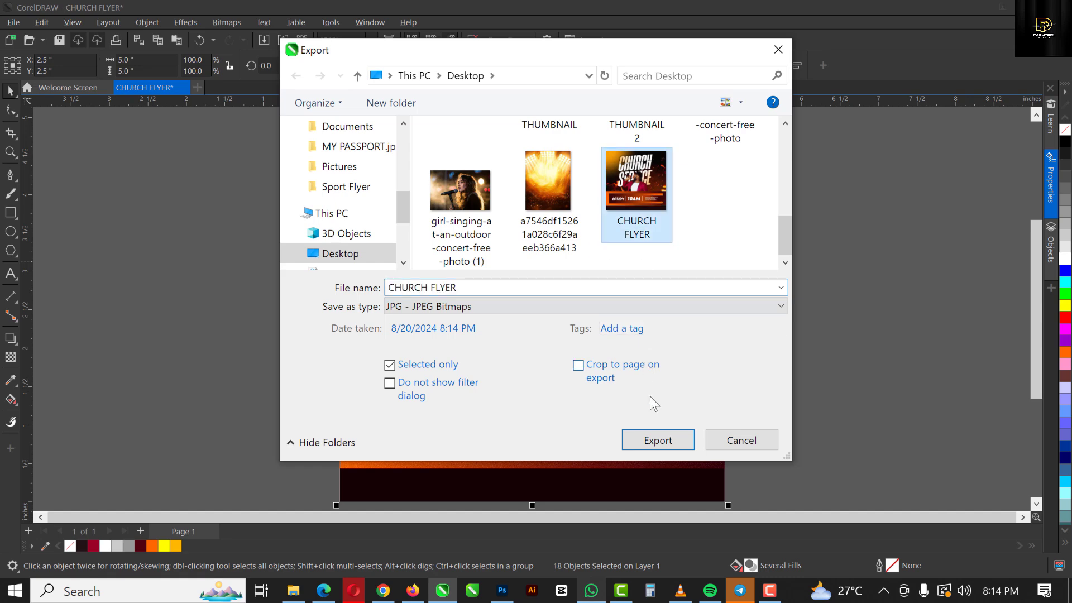
{"action": "left_click", "coordinate": [675, 438]}
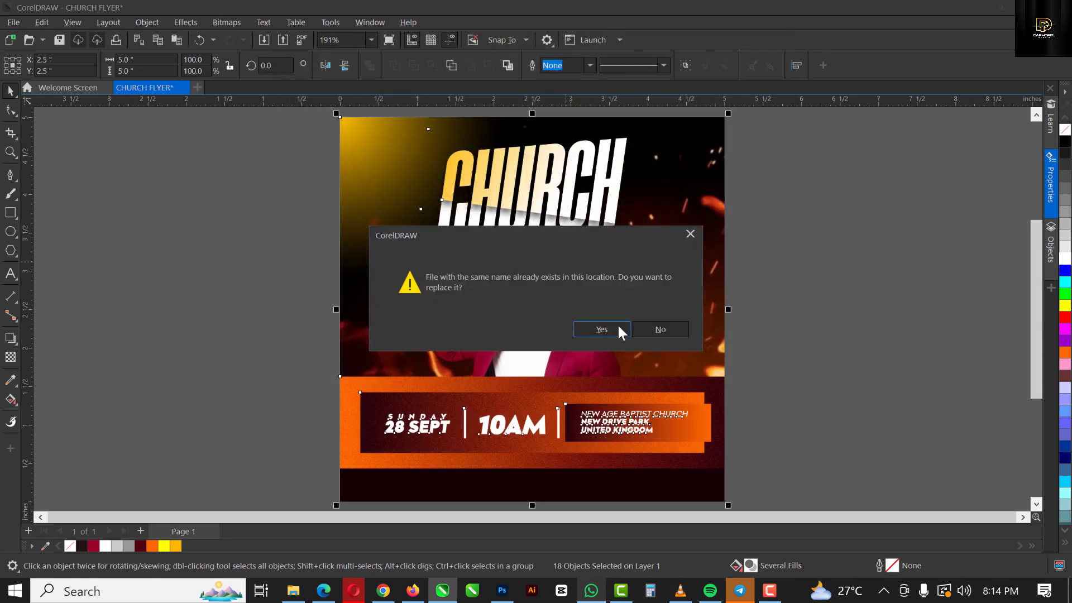
{"action": "left_click", "coordinate": [603, 329]}
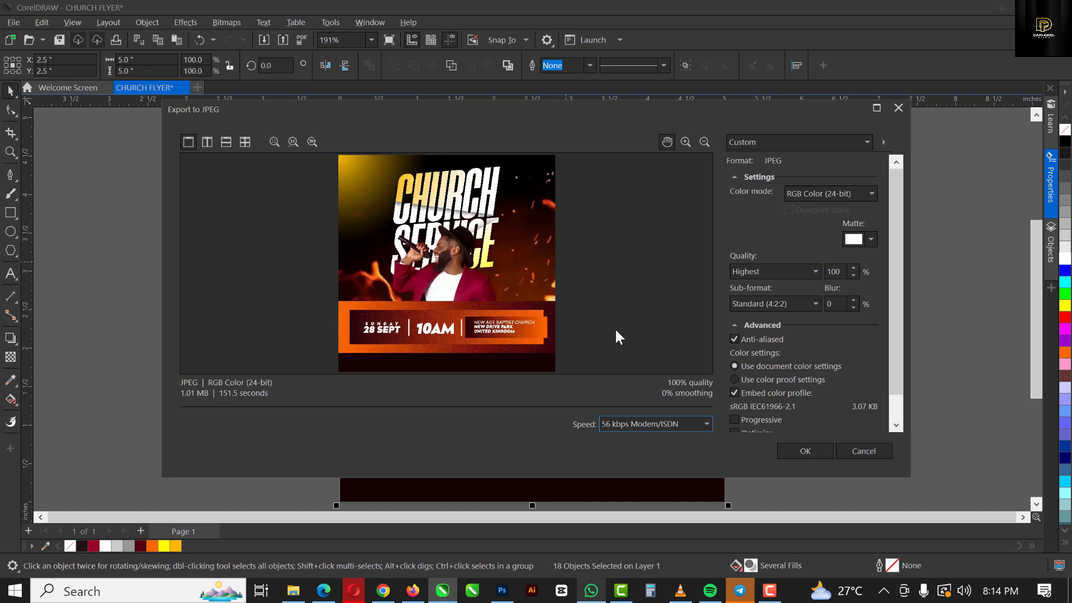
Complete the JPEG export in RGB Color (24-bit) at Highest quality, 100%, and deselect the artwork
{"action": "left_click", "coordinate": [809, 269]}
{"action": "left_click", "coordinate": [808, 269]}
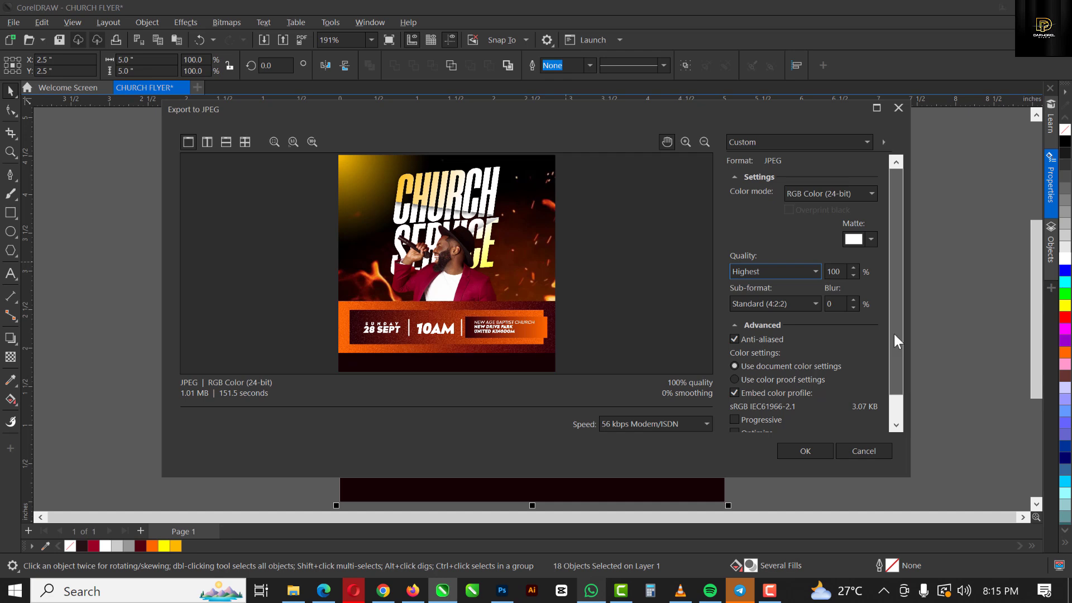
{"action": "scroll", "coordinate": [894, 334], "scroll_direction": "down", "scroll_amount": 1}
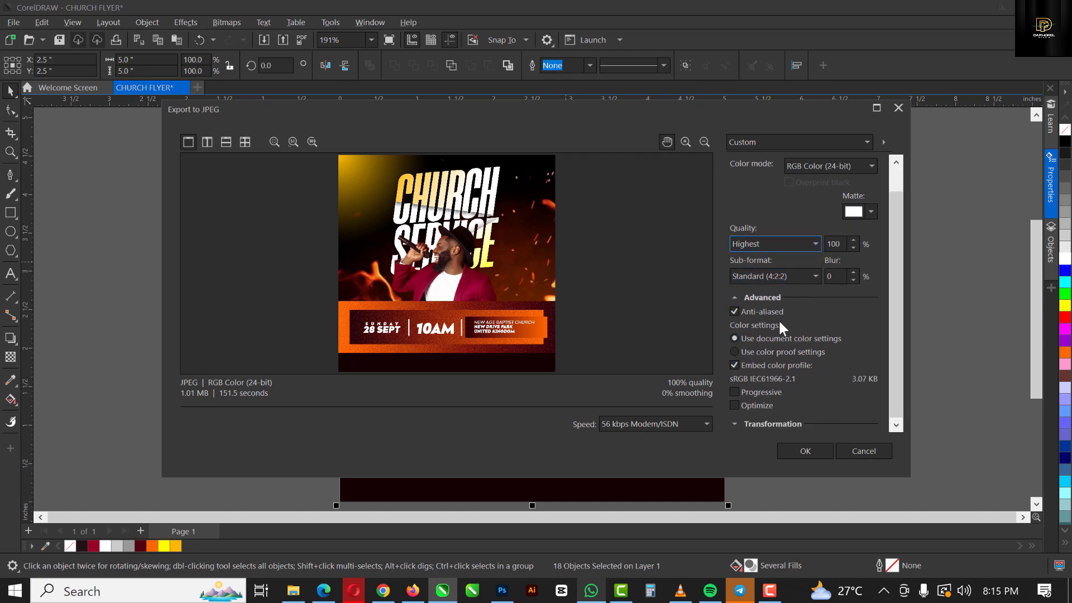
{"action": "left_click", "coordinate": [809, 450]}
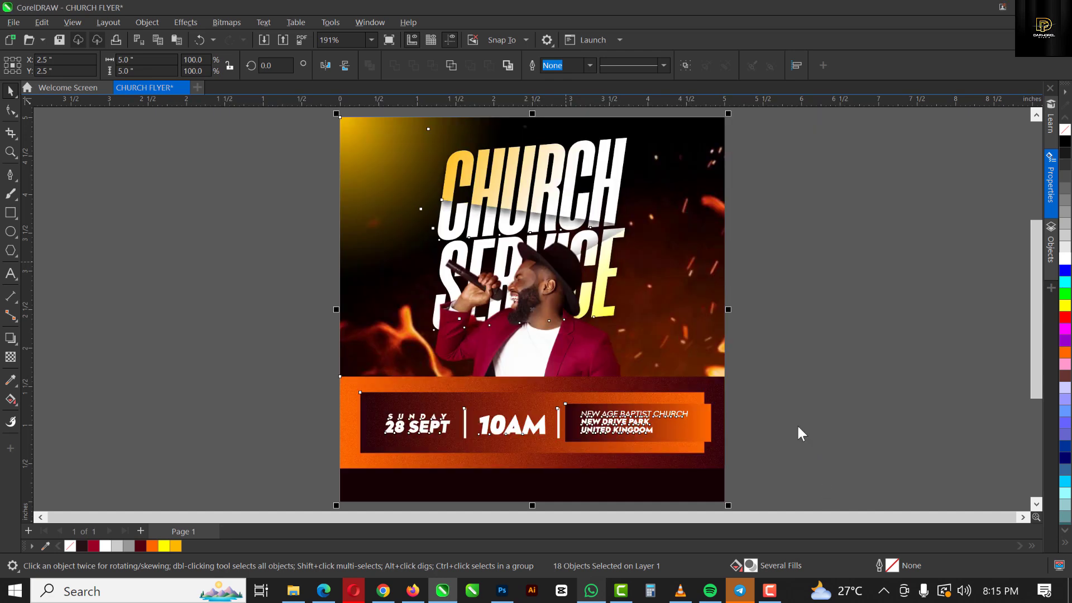
{"action": "left_click", "coordinate": [742, 272]}
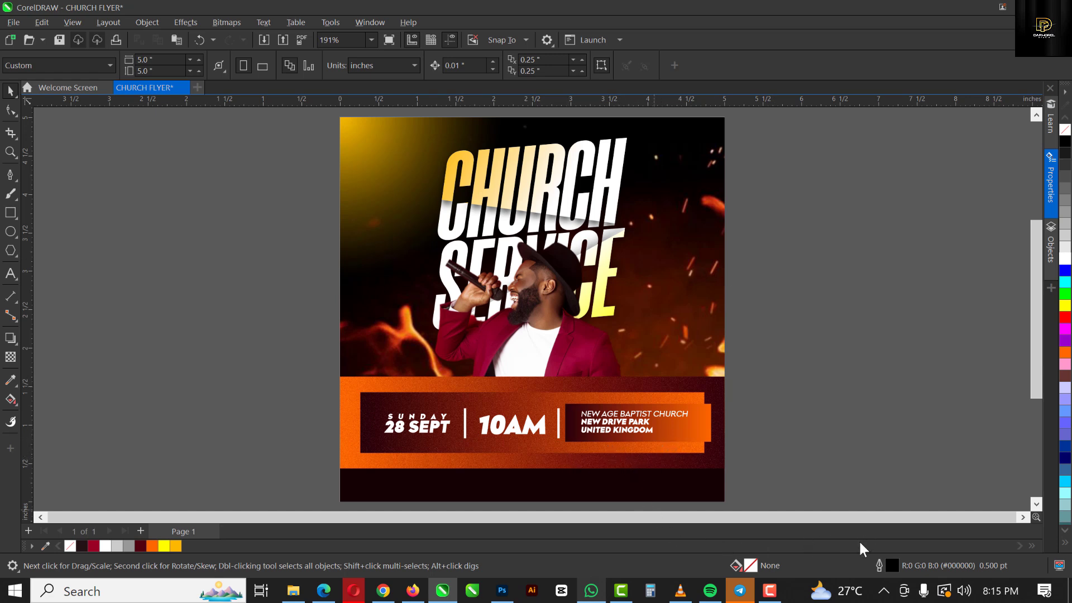
{"action": "left_click", "coordinate": [759, 591]}
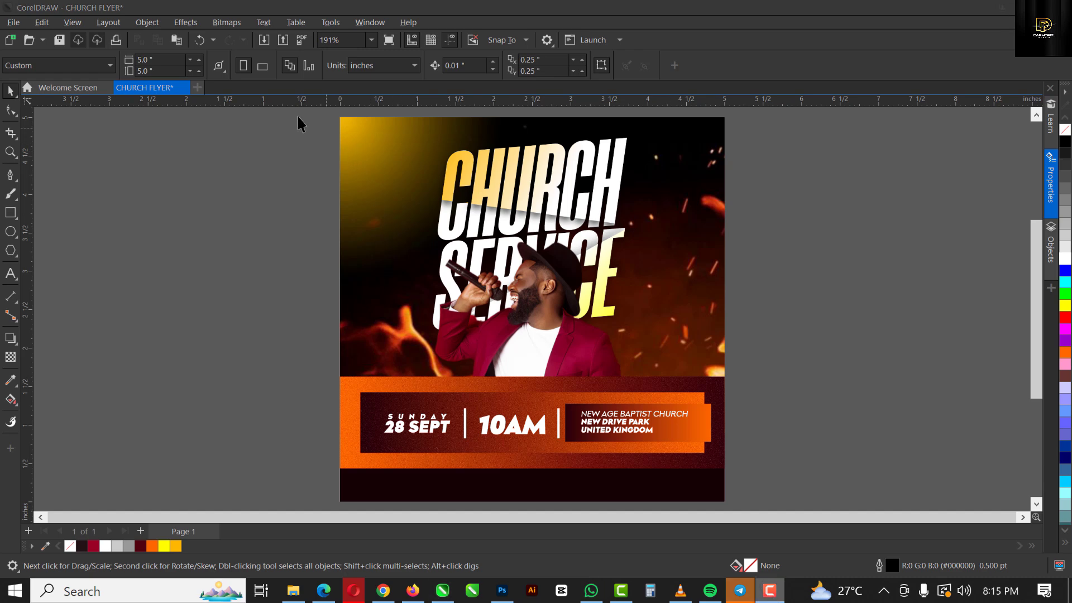